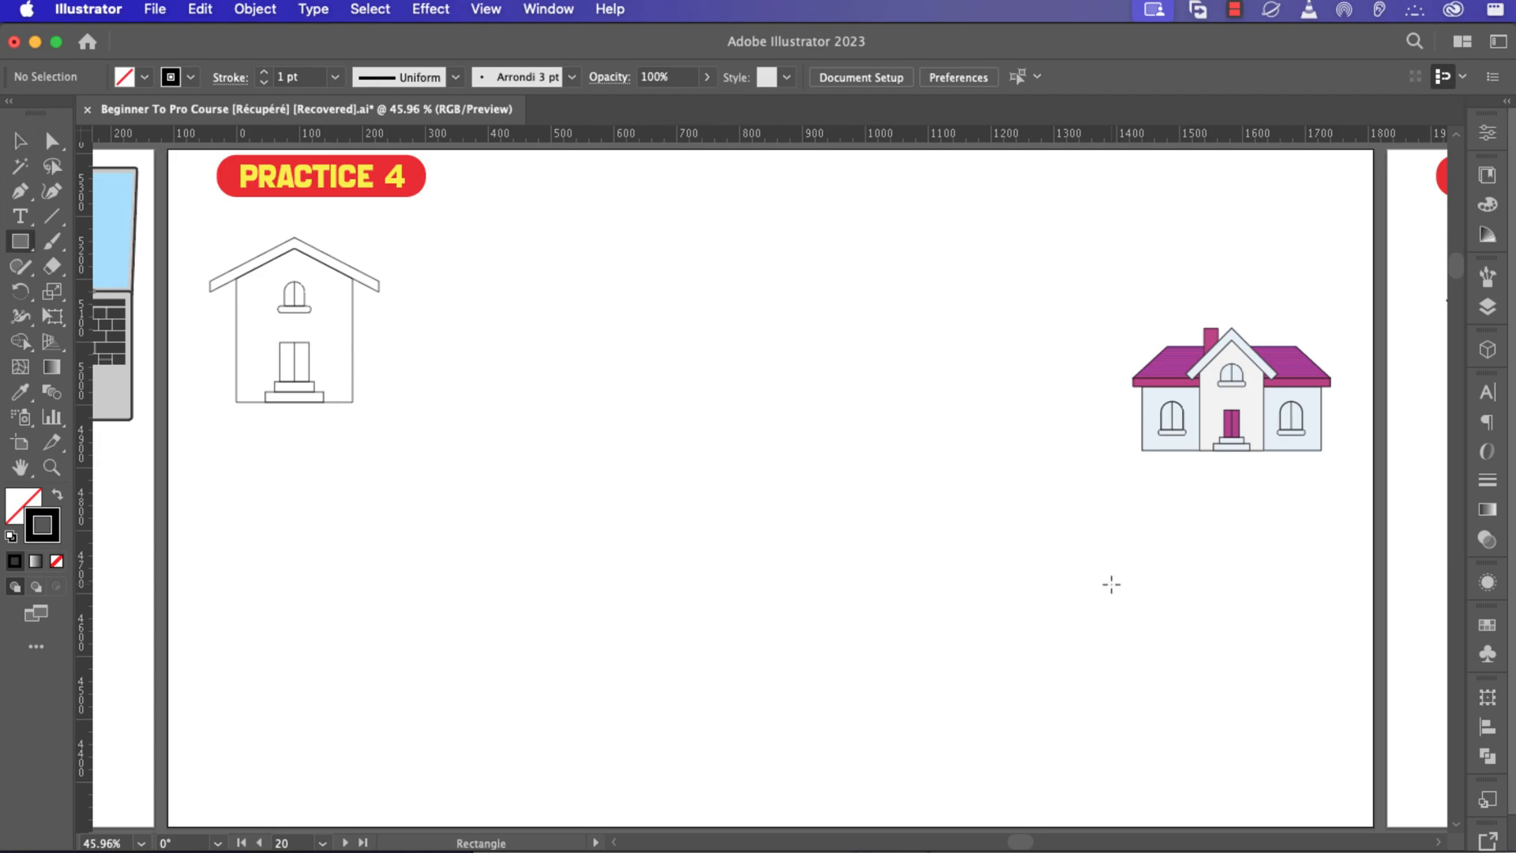
Draw a thin horizontal rectangle in the middle of the artboard and fill it with purple.
left_click_drag(868, 423, 570, 411)
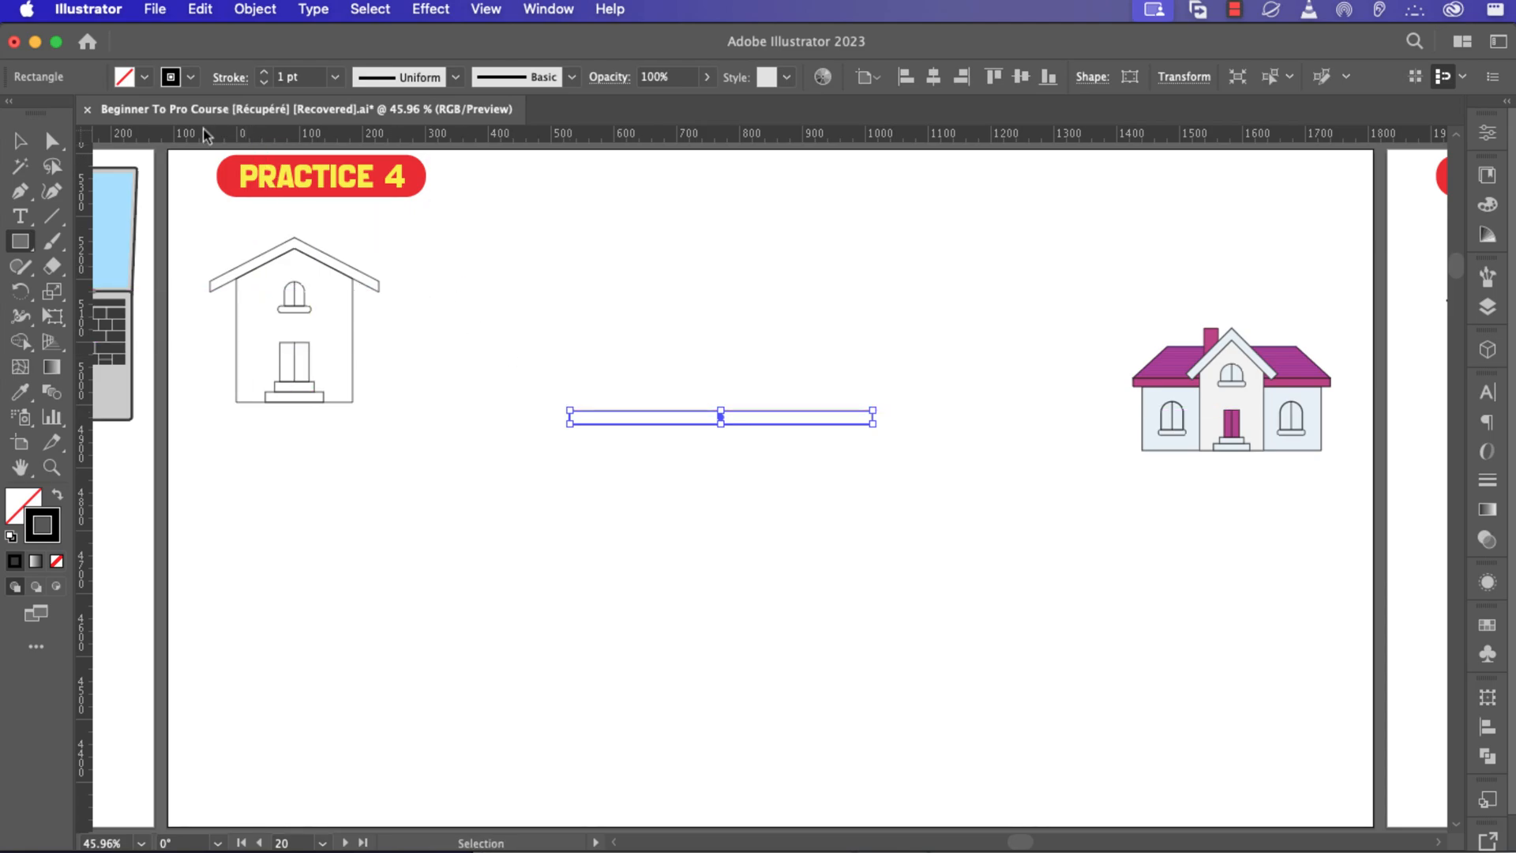
left_click(146, 76)
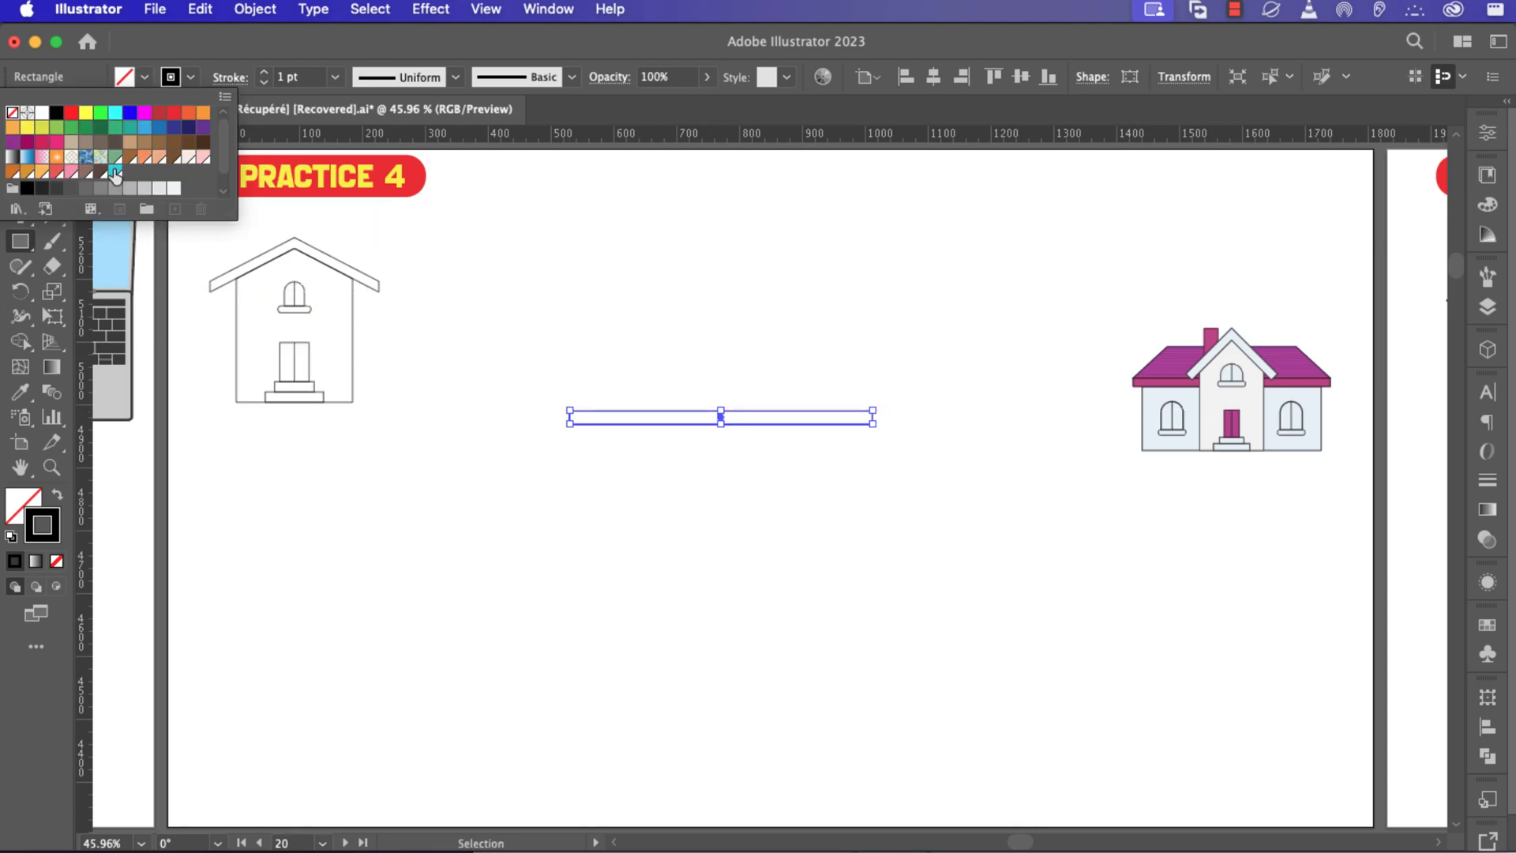
scroll(126, 170, "down", 1)
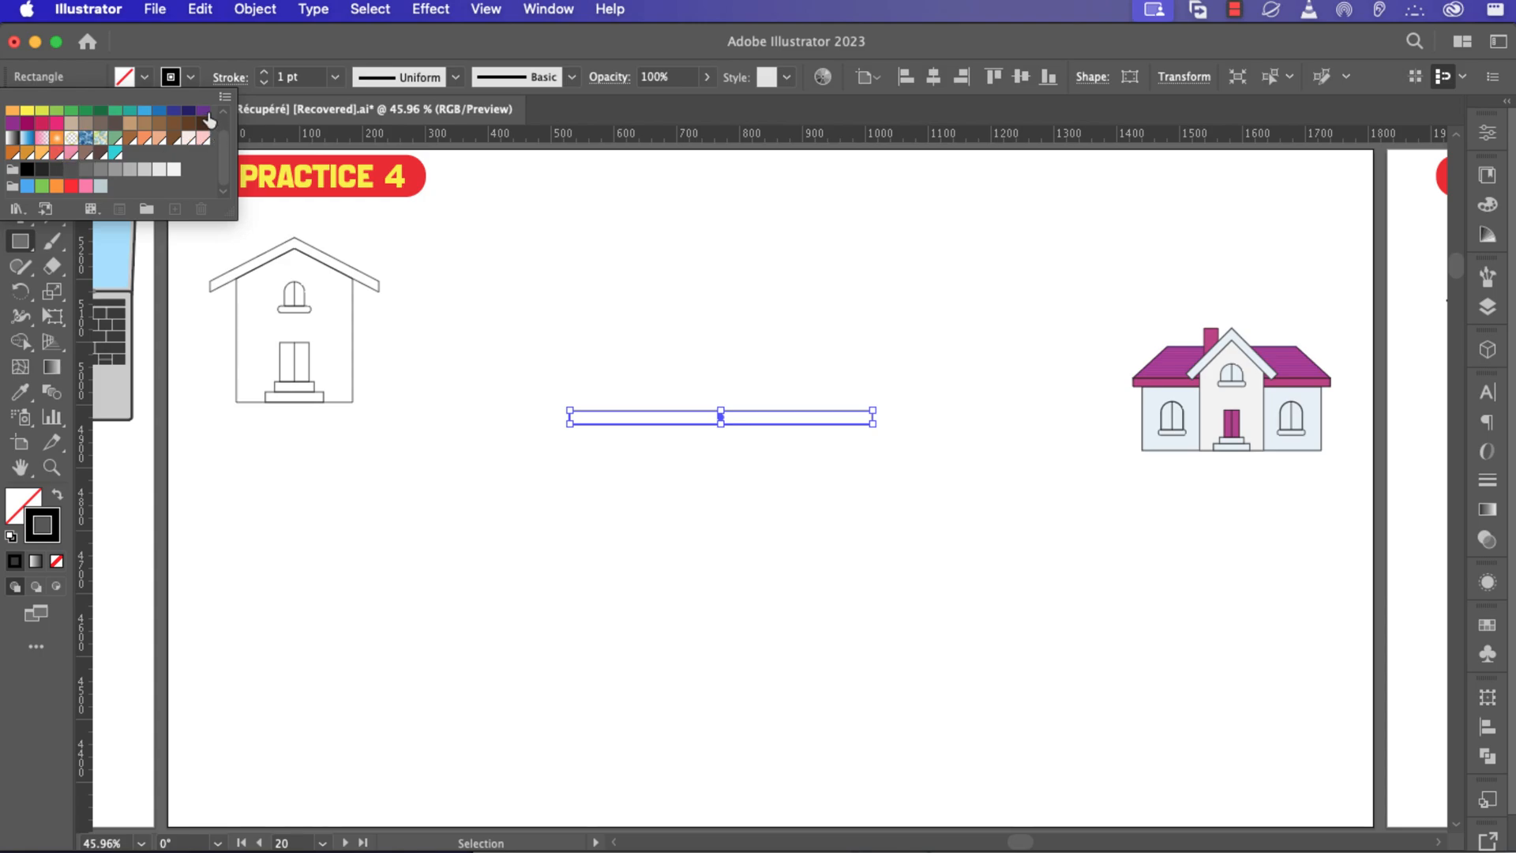
left_click(207, 117)
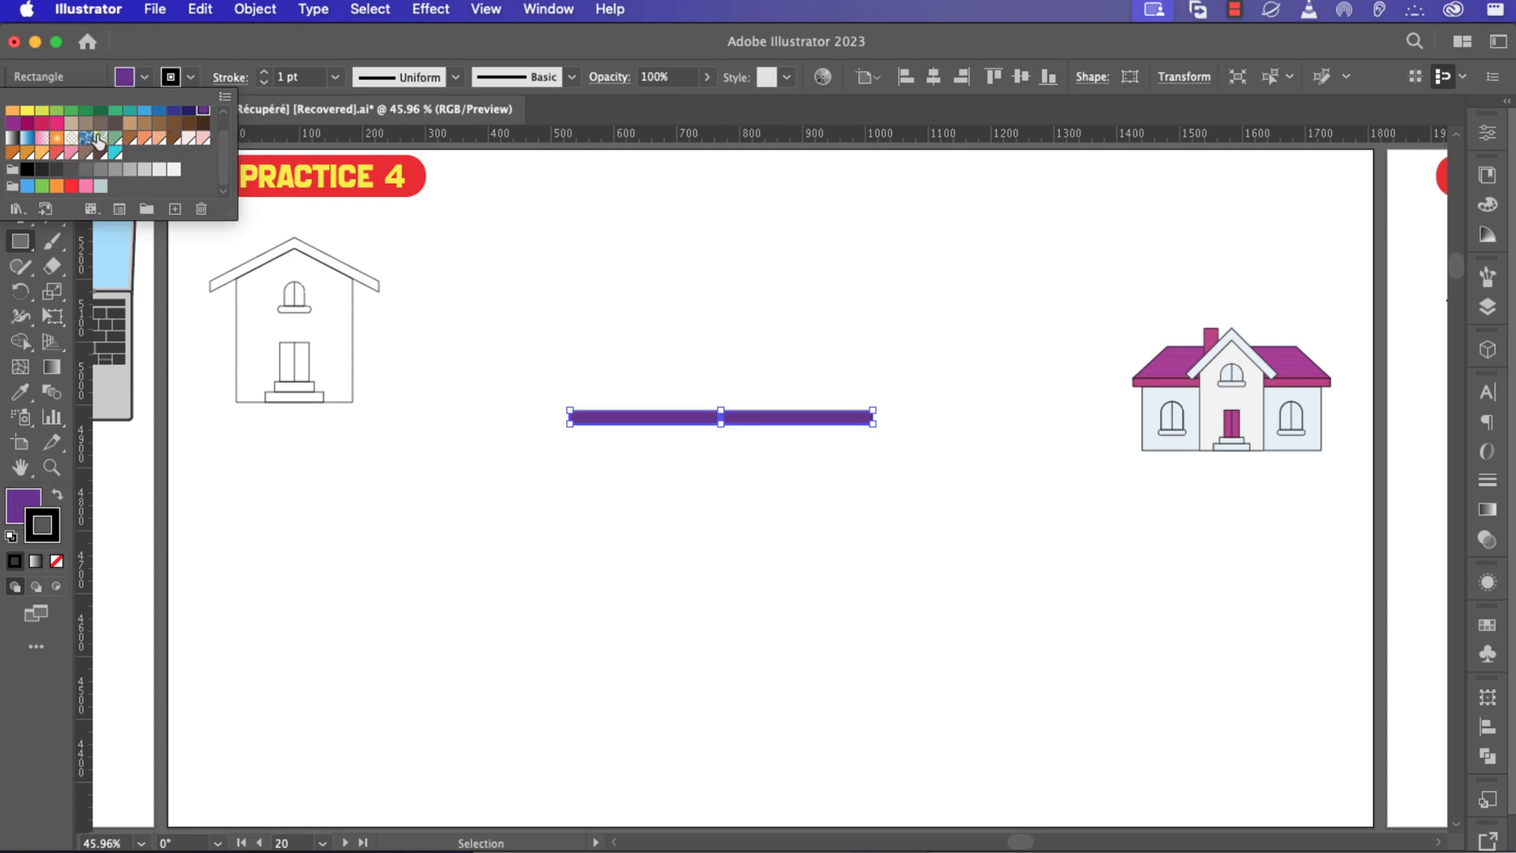
left_click(12, 122)
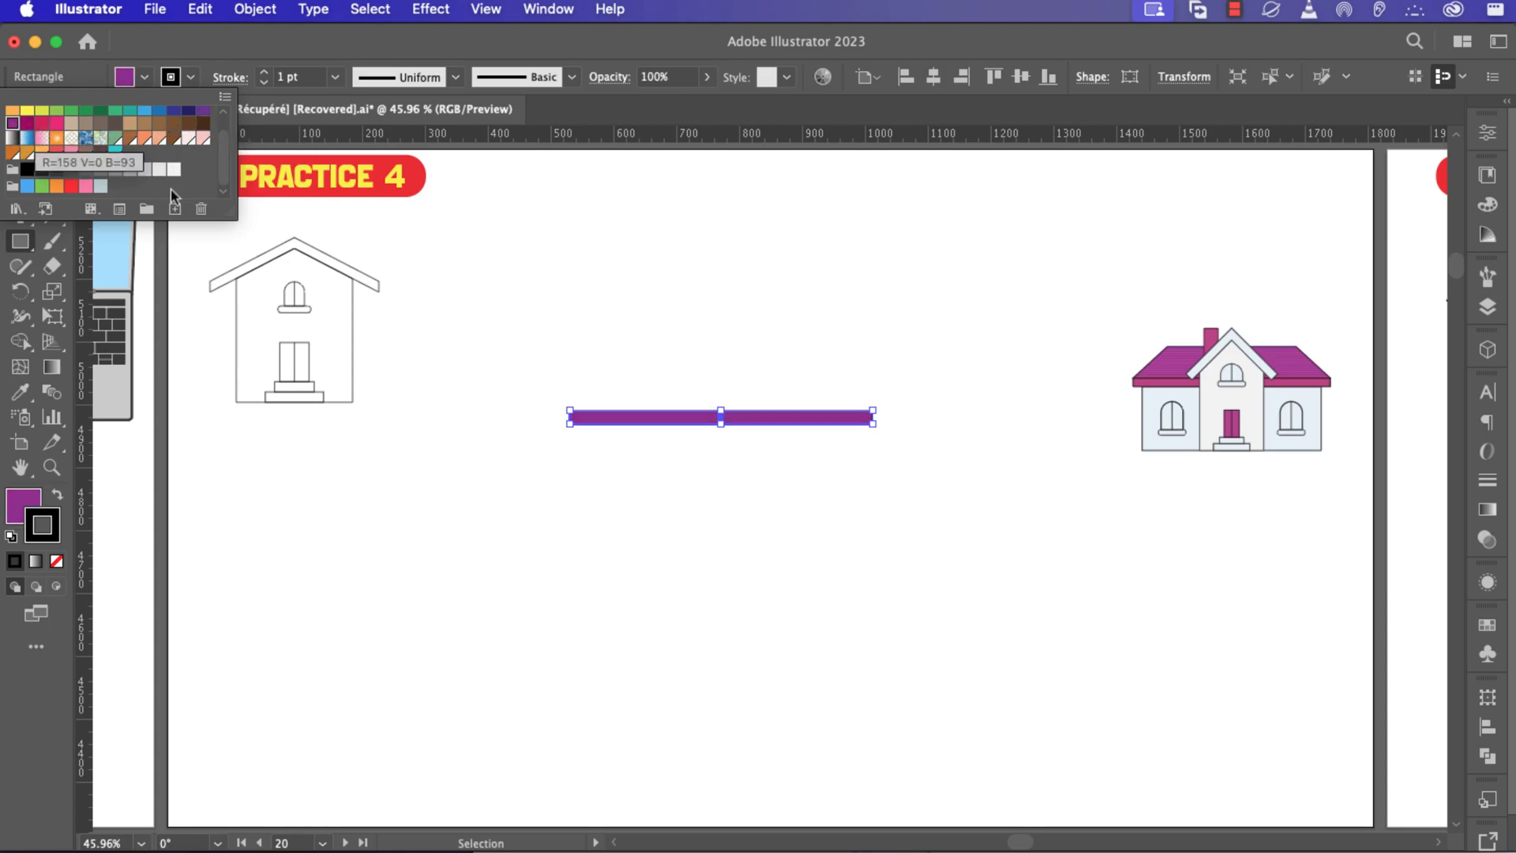
left_click(787, 421)
Duplicate the purple bar and place the copy directly above the original.
scroll(787, 418, "up", 2)
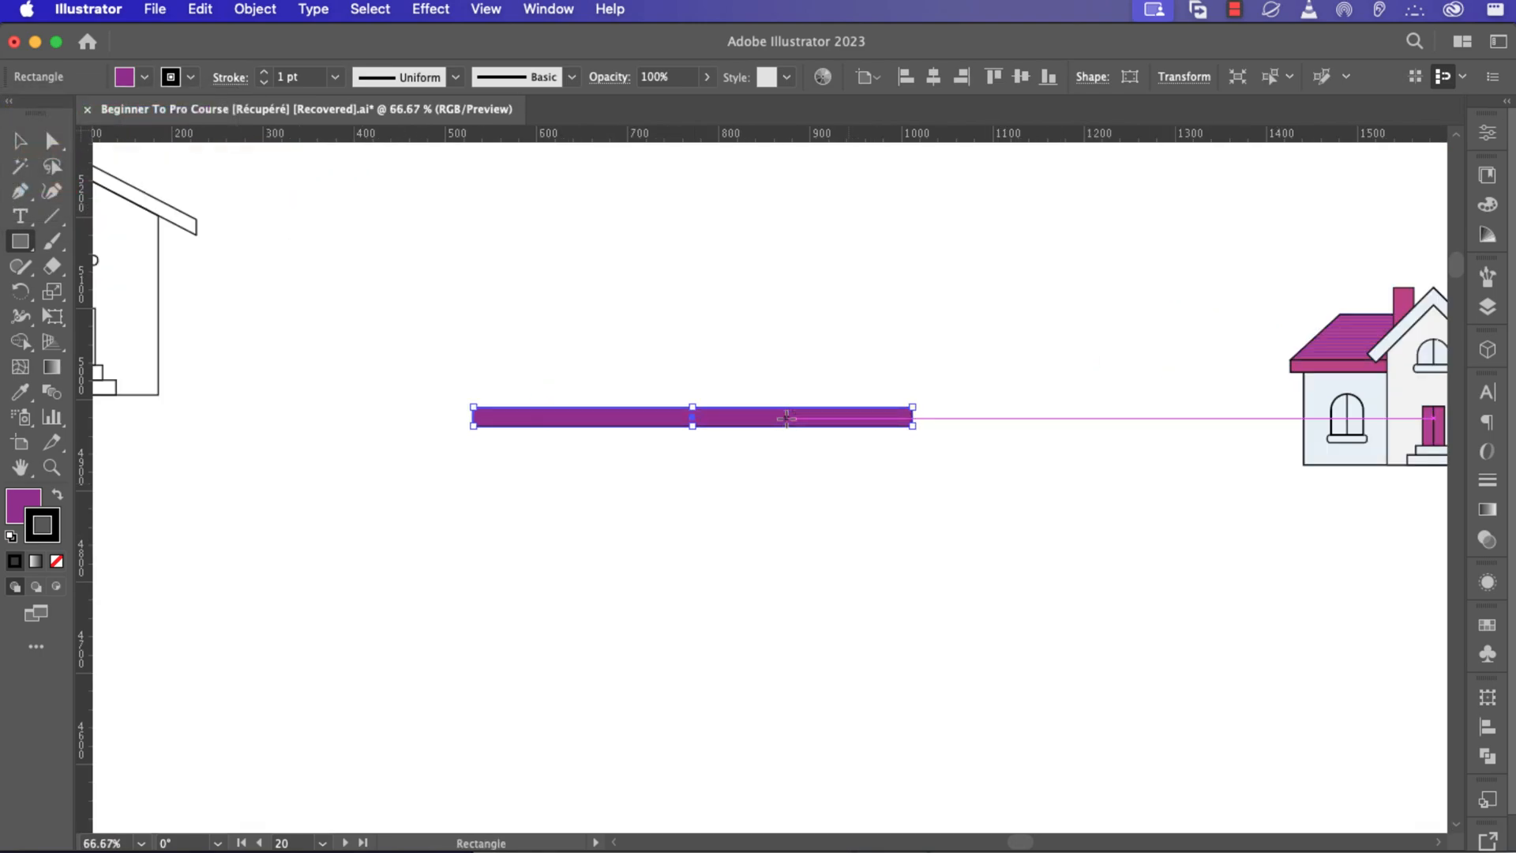
scroll(826, 417, "down", 2)
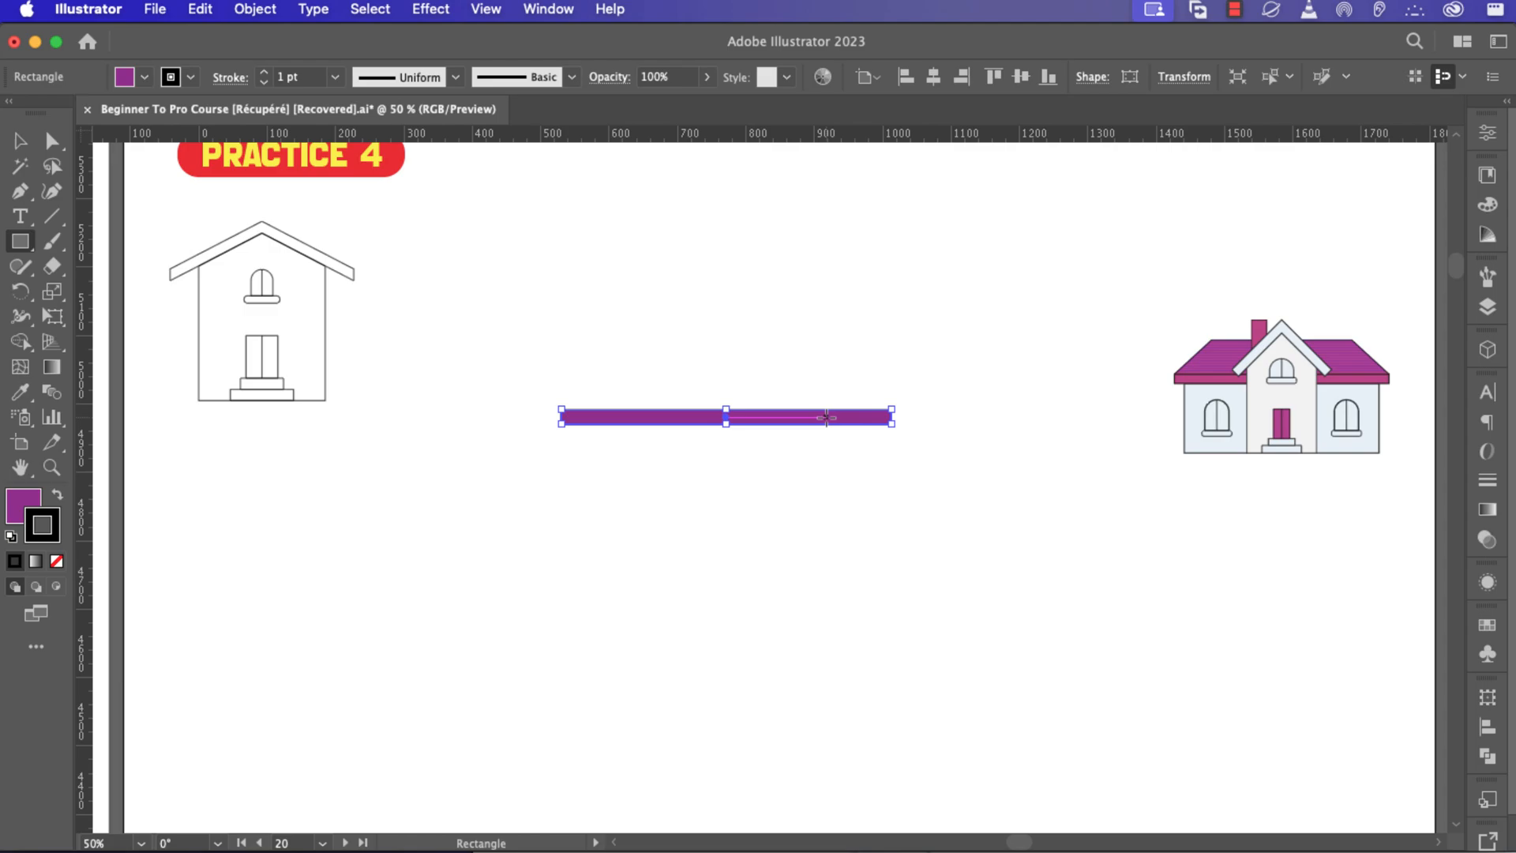
key("v")
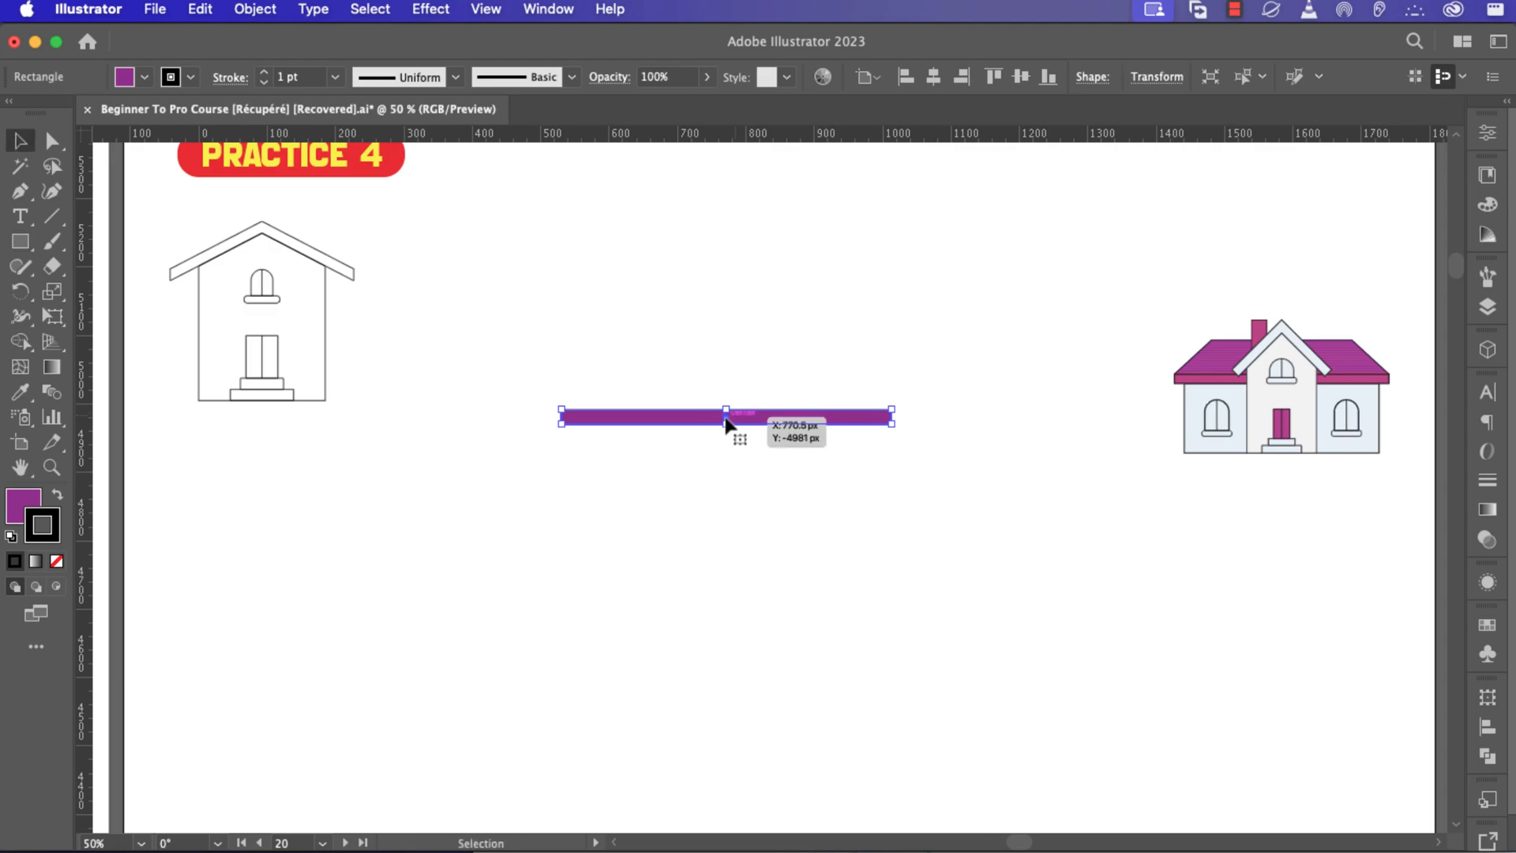
left_click_drag(725, 423, 726, 403)
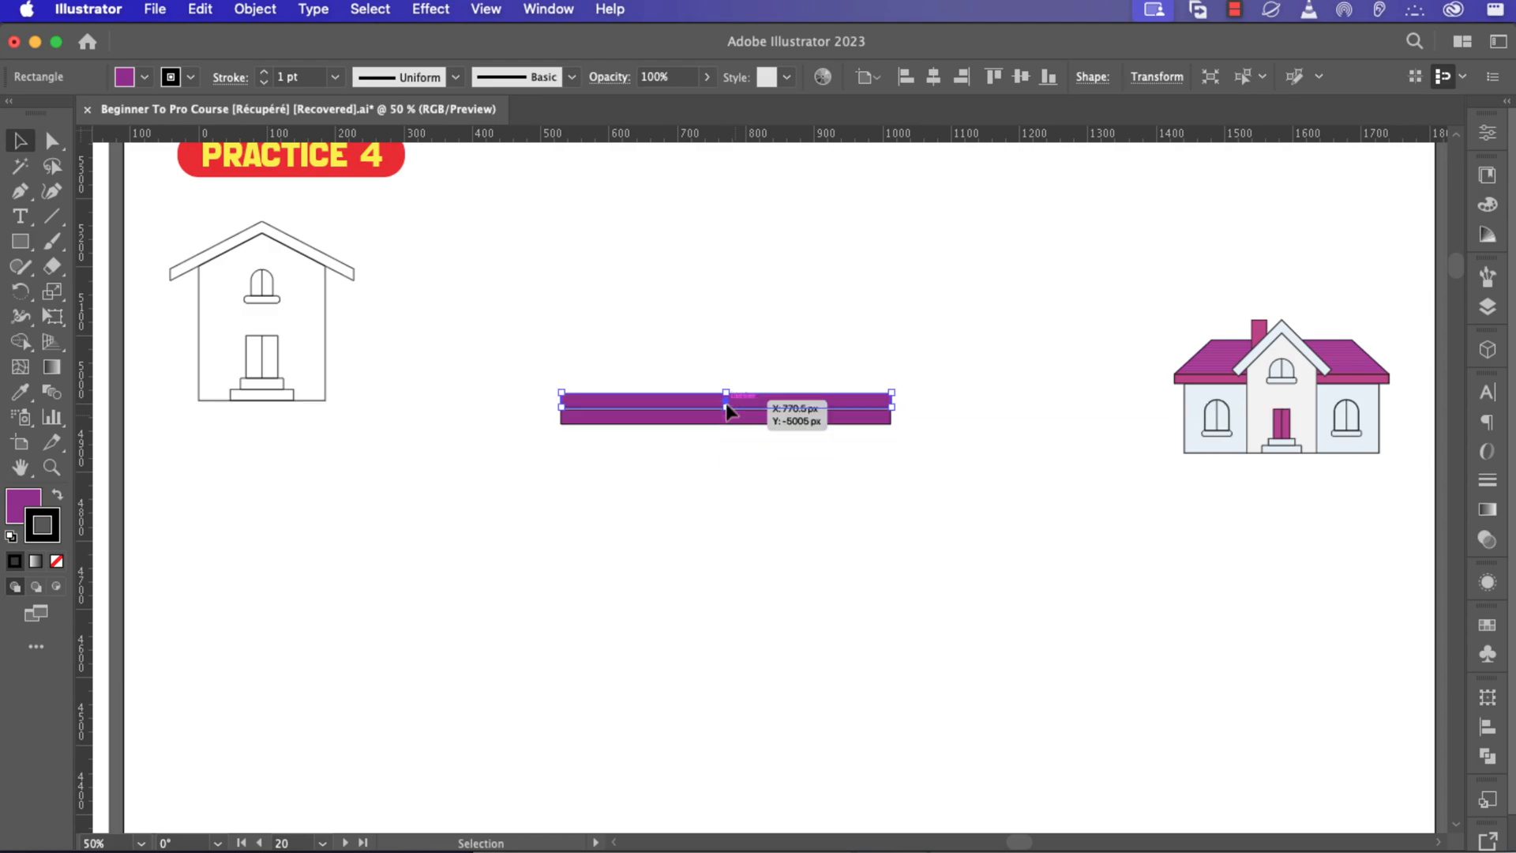
Stretch the upper copy upward into a taller block for the roof.
scroll(726, 402, "up", 2)
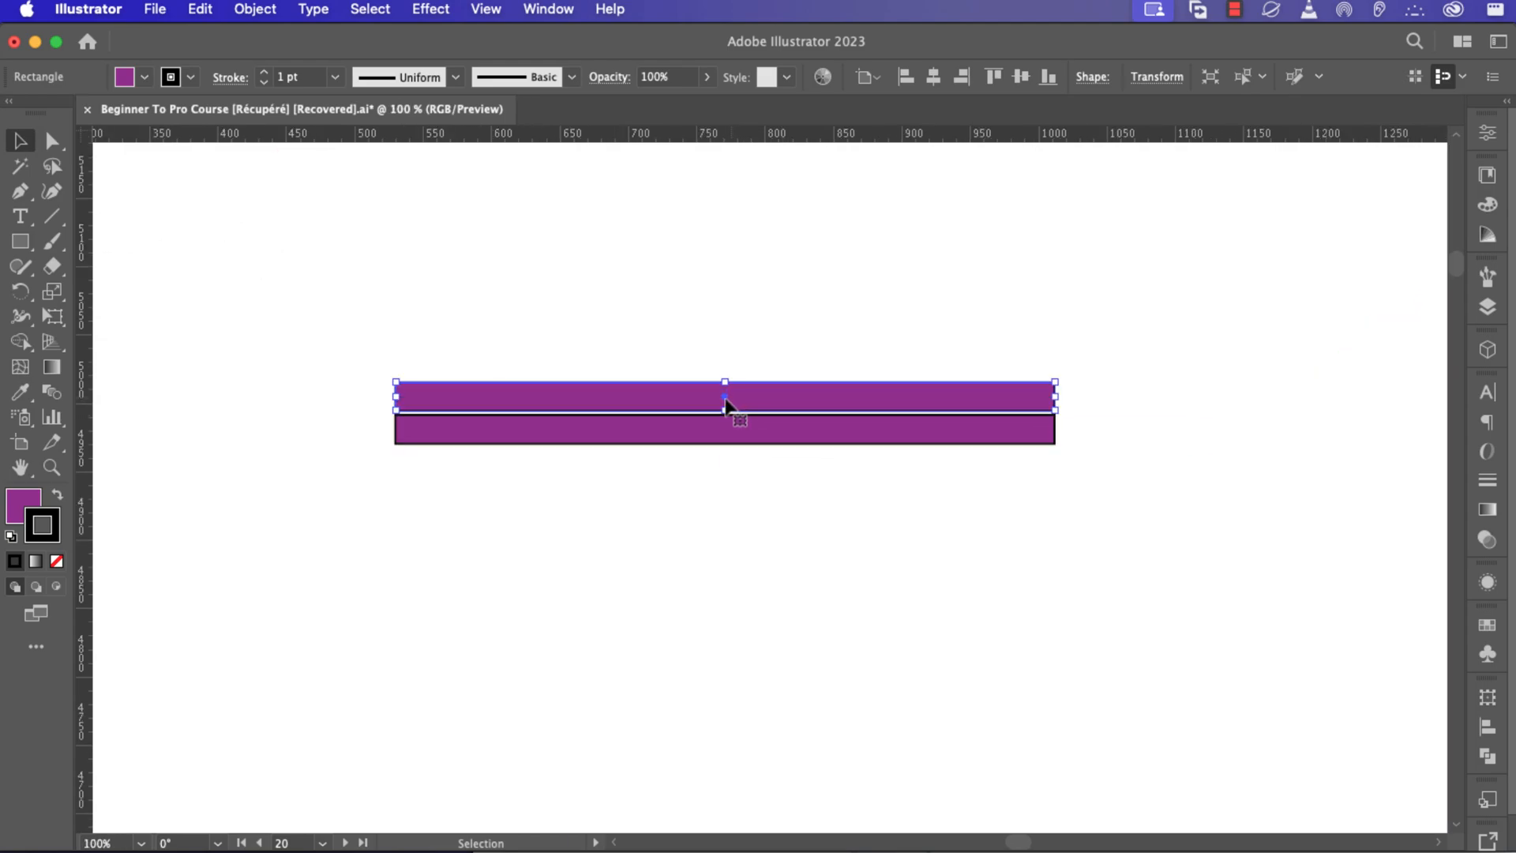
left_click_drag(726, 409, 727, 310)
scroll(724, 410, "down", 2)
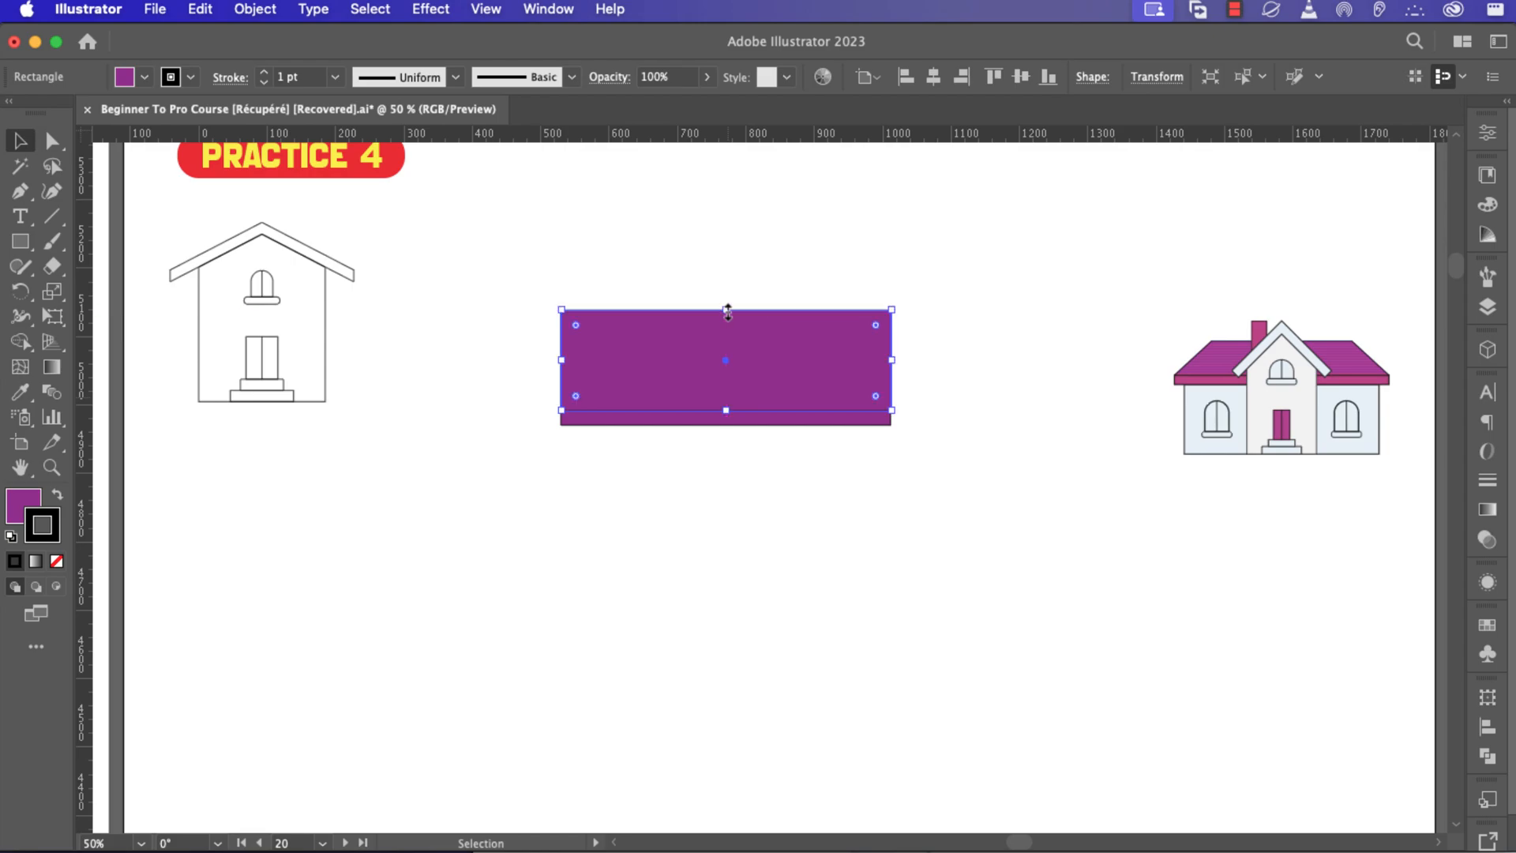
Select the block's two top anchors and scale them inward to turn it into a trapezoid roof.
key("a")
left_click_drag(525, 279, 927, 337)
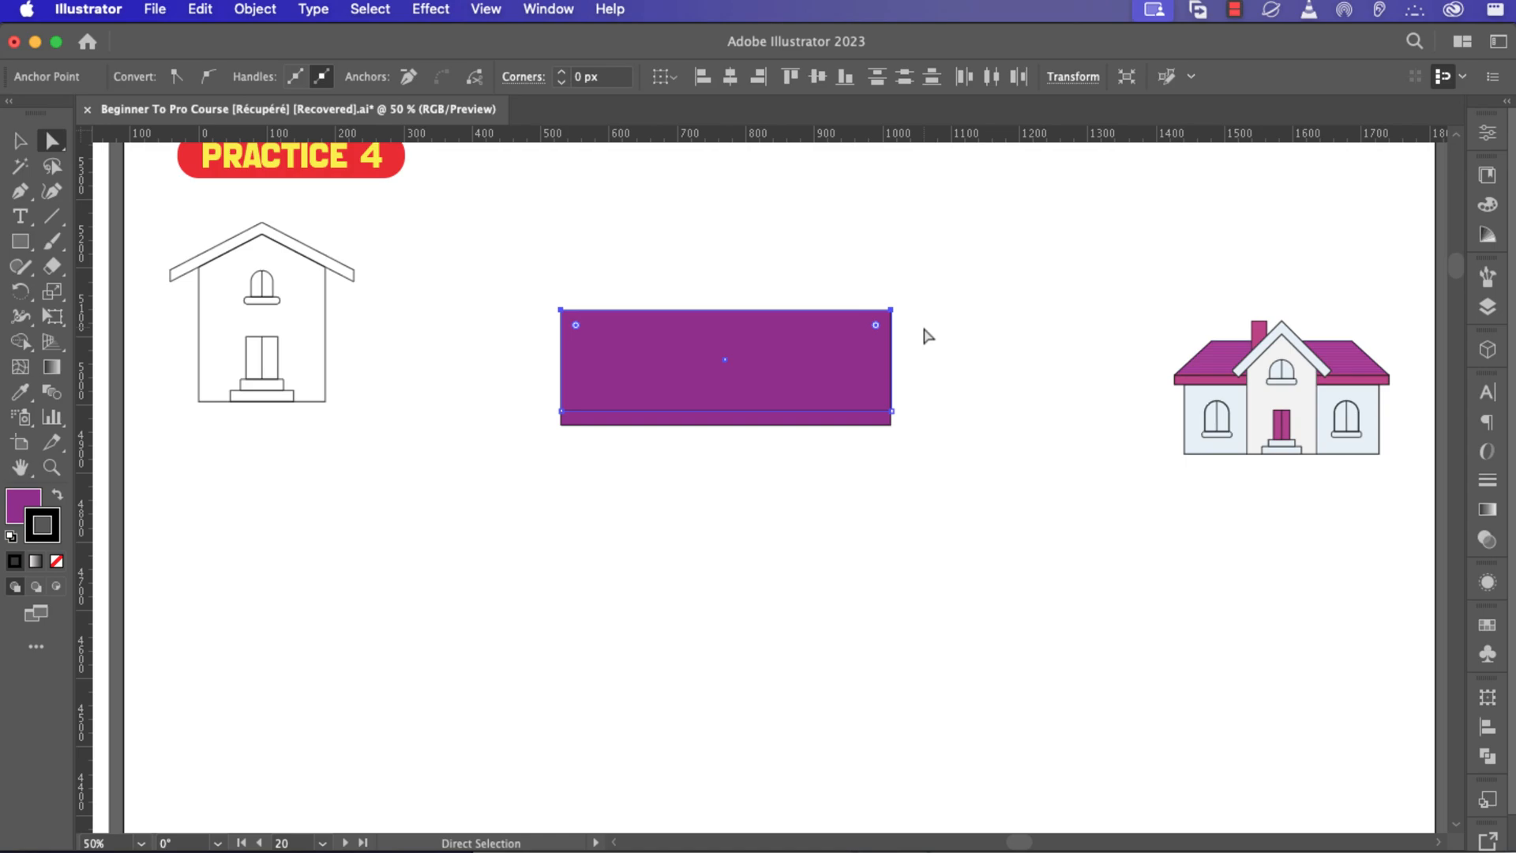
key("s")
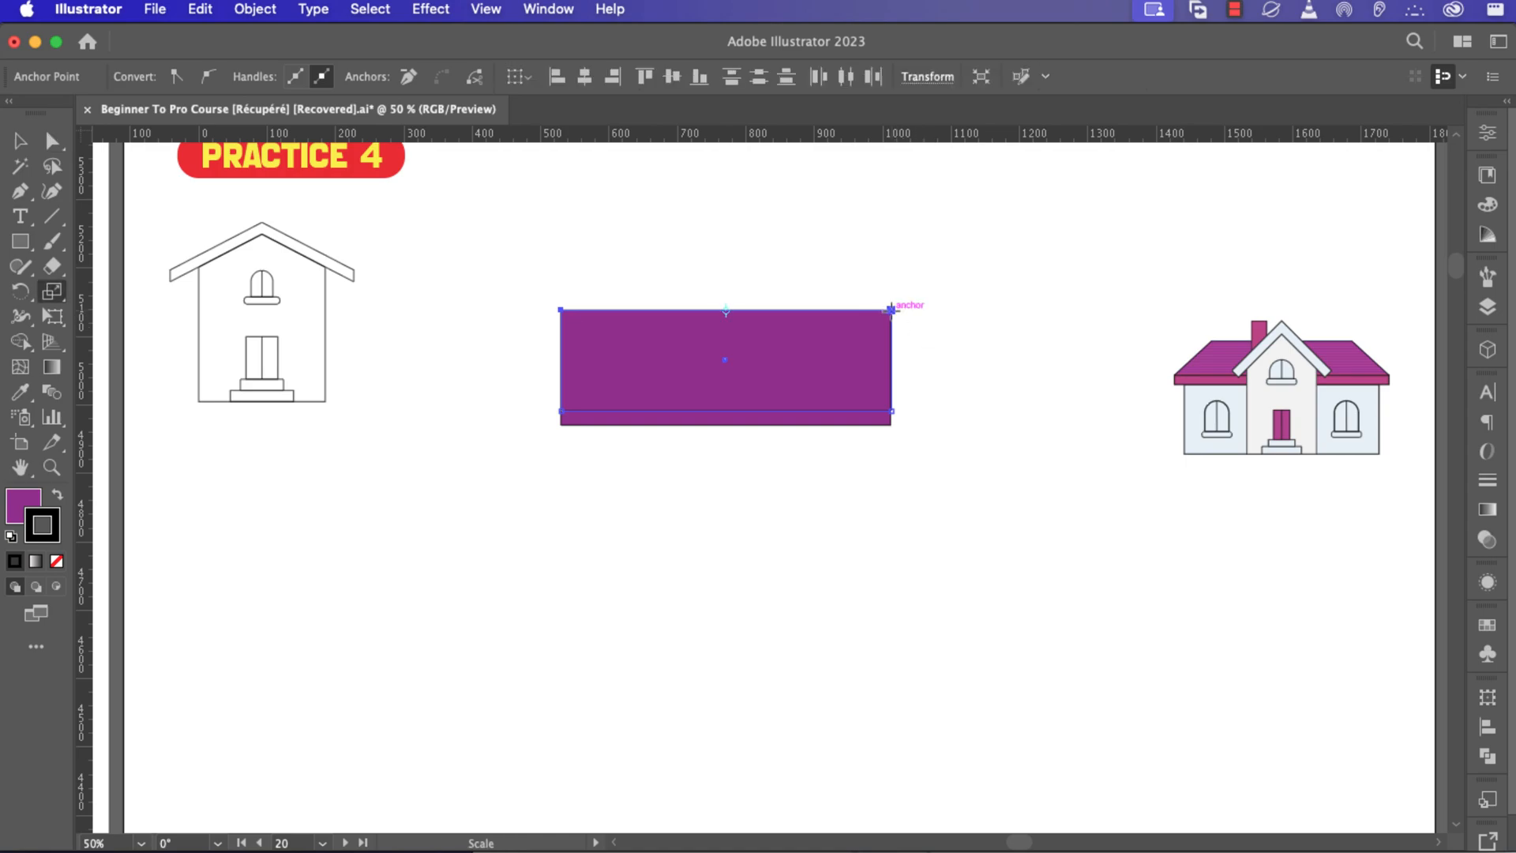
left_click_drag(891, 308, 731, 342)
key("v")
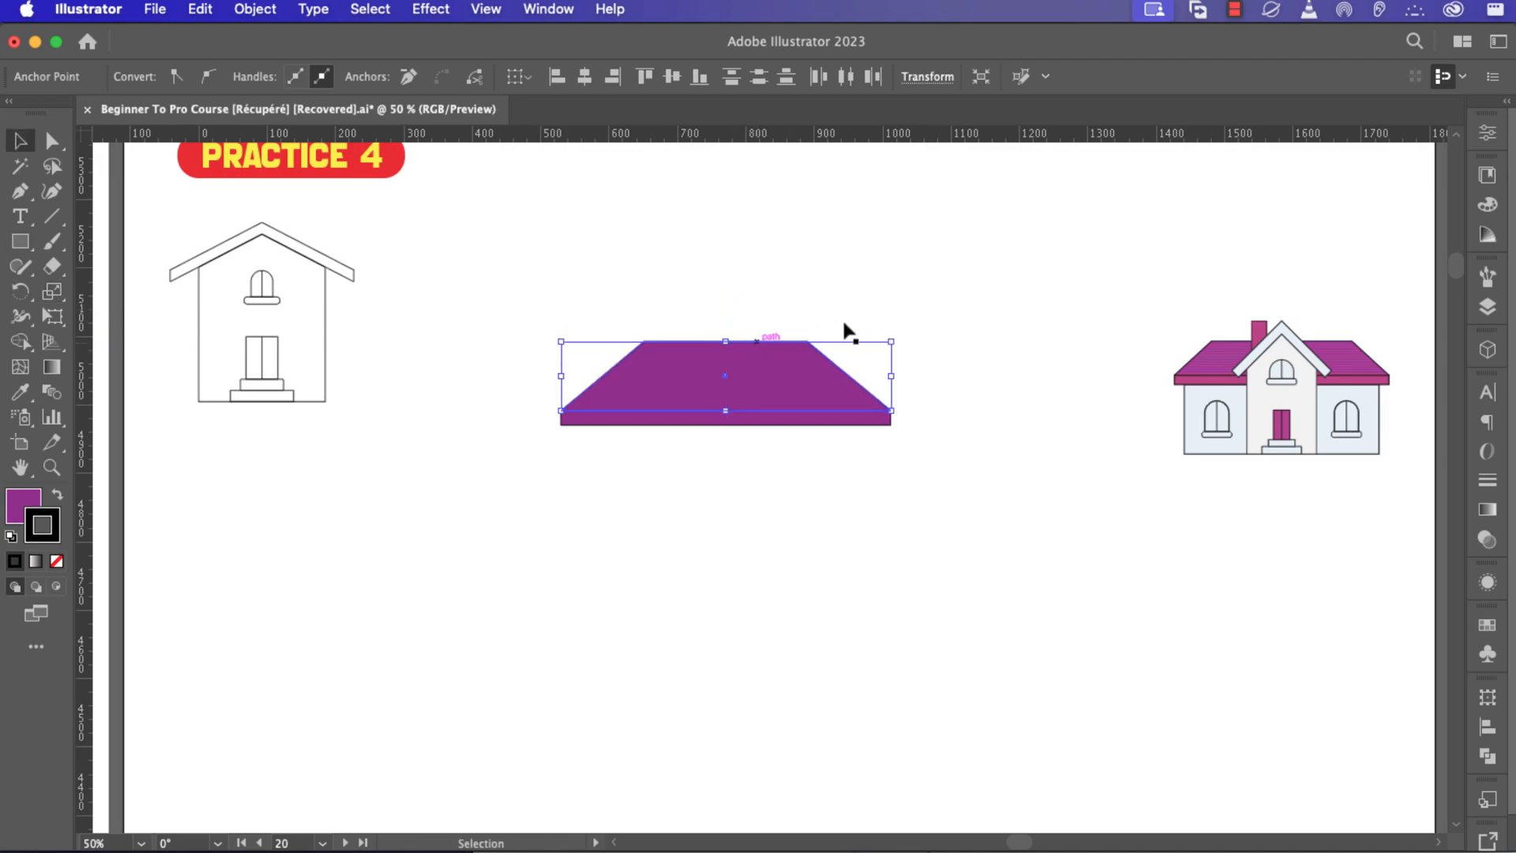
left_click(890, 321)
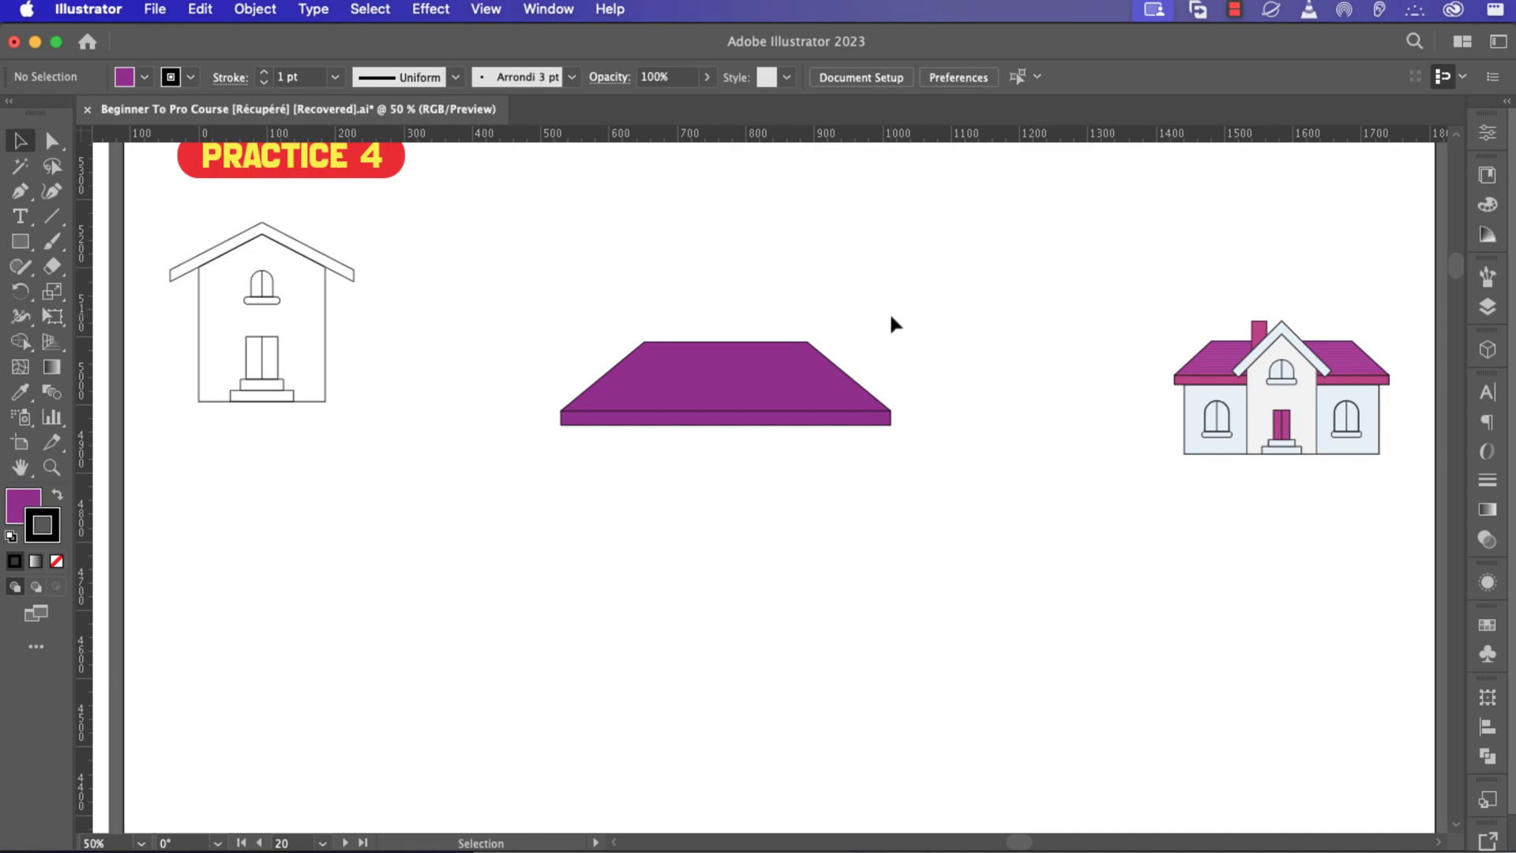
Draw a horizontal line across the roof's base and give it a 3 pt purple stroke.
left_click(52, 215)
left_click_drag(549, 400, 904, 400)
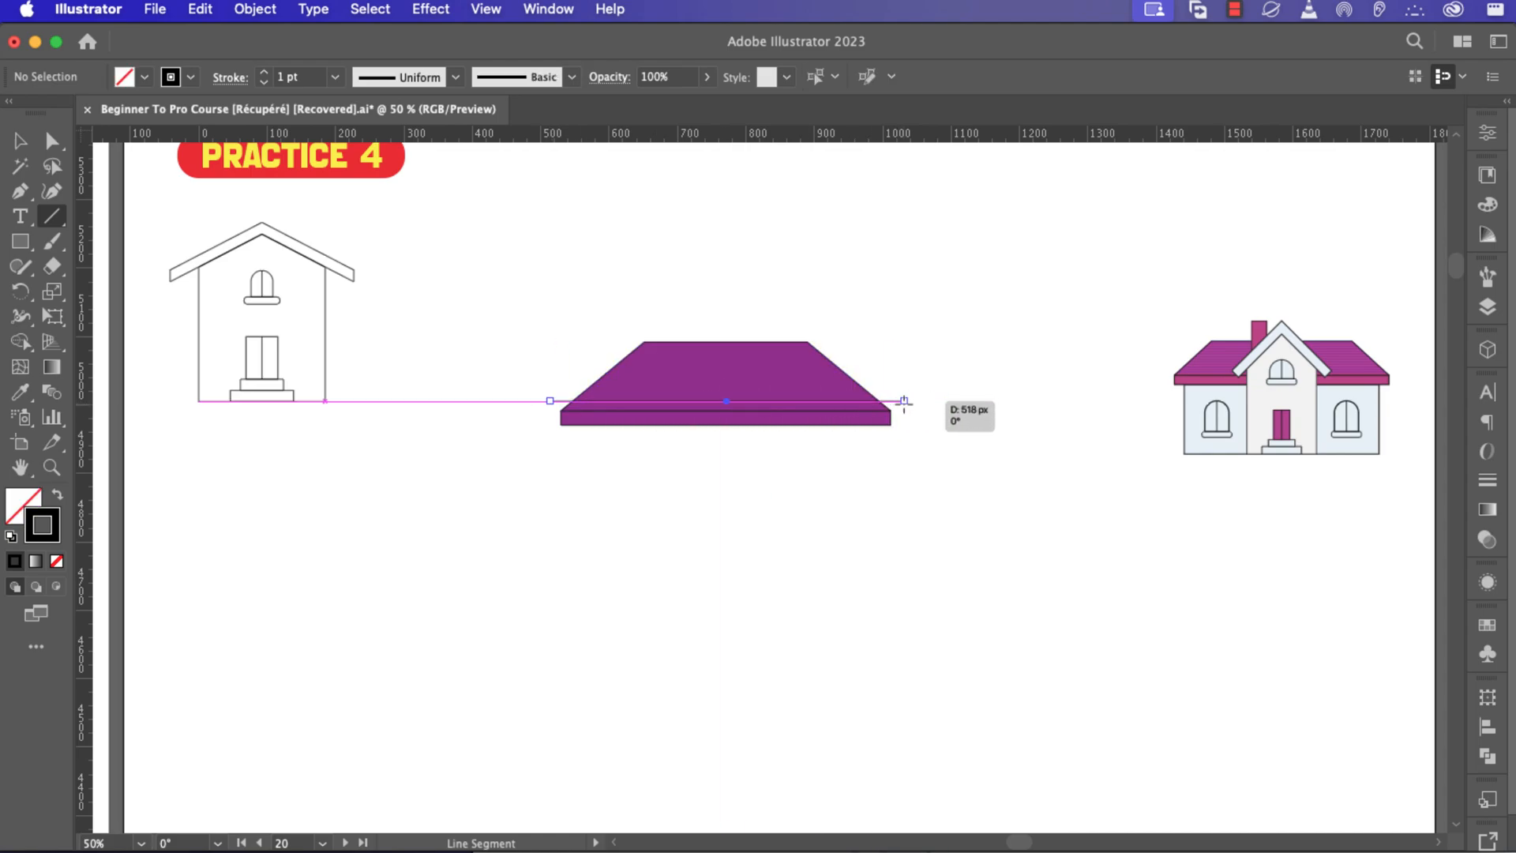
left_click(264, 72)
left_click(190, 77)
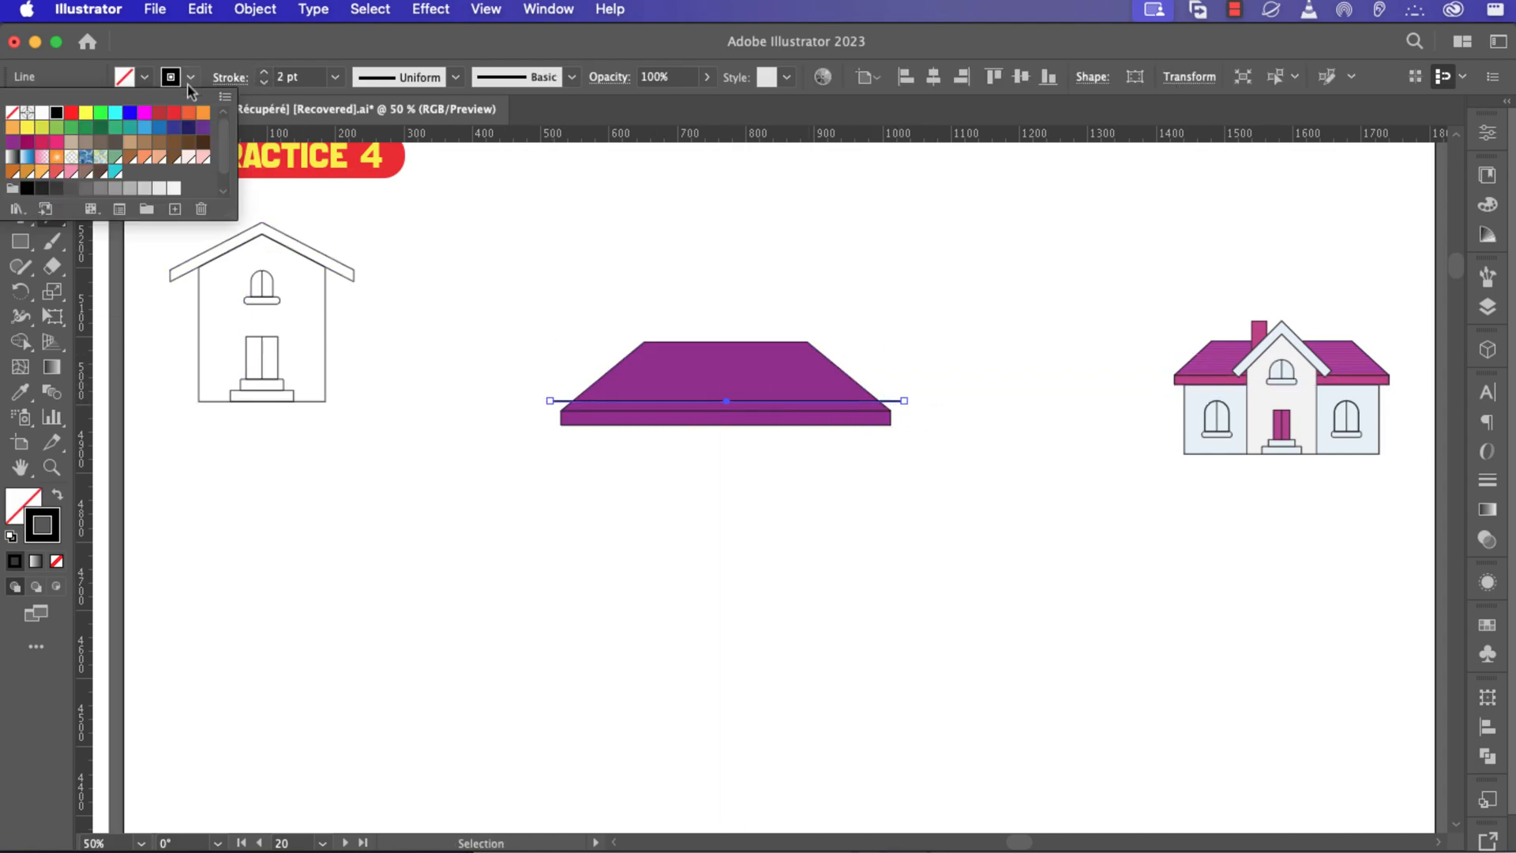
left_click(203, 127)
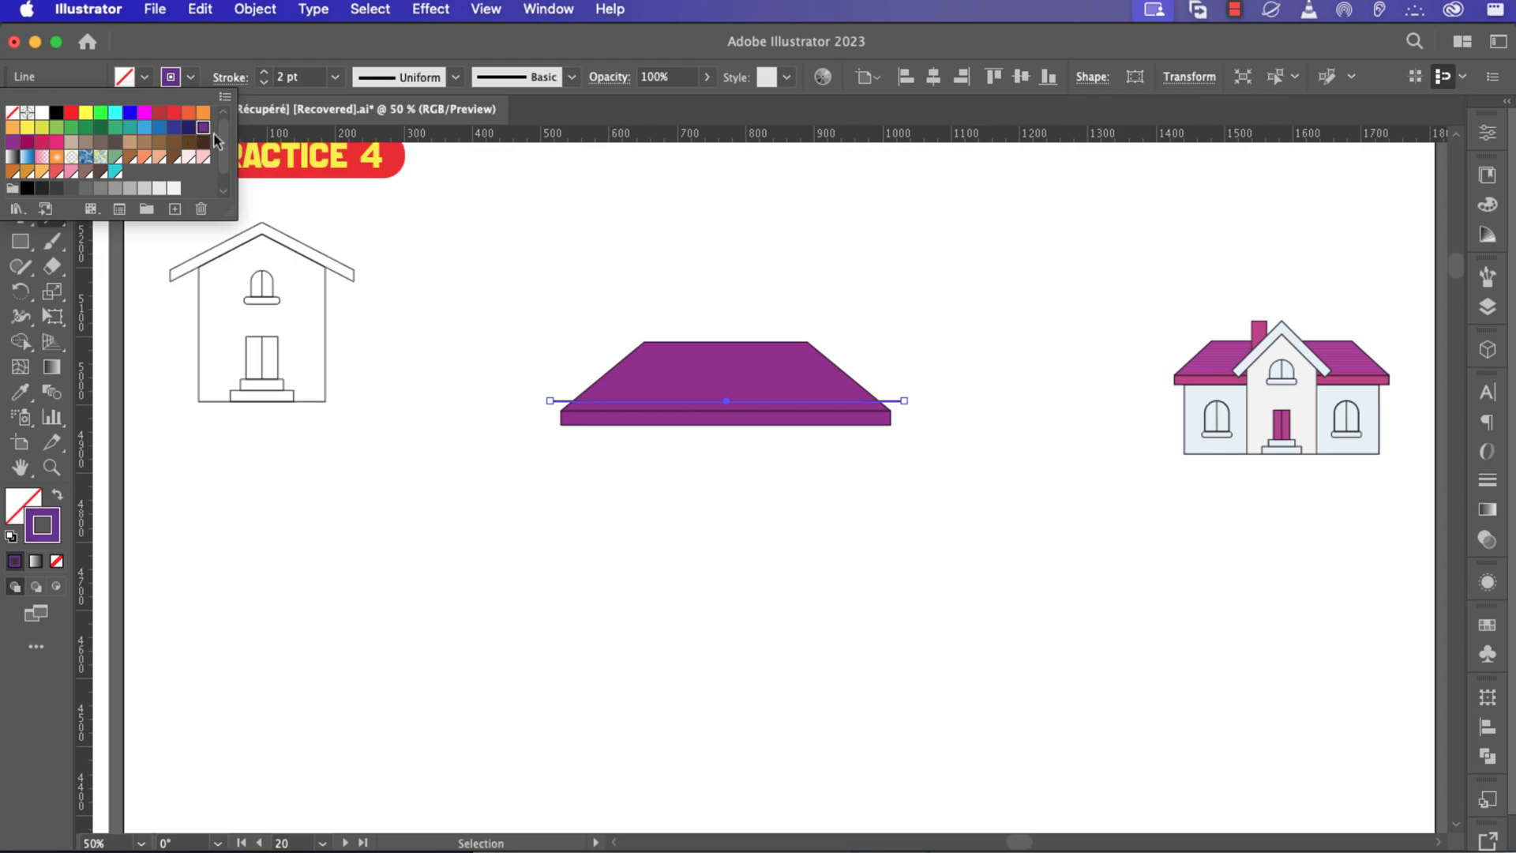
left_click(264, 77)
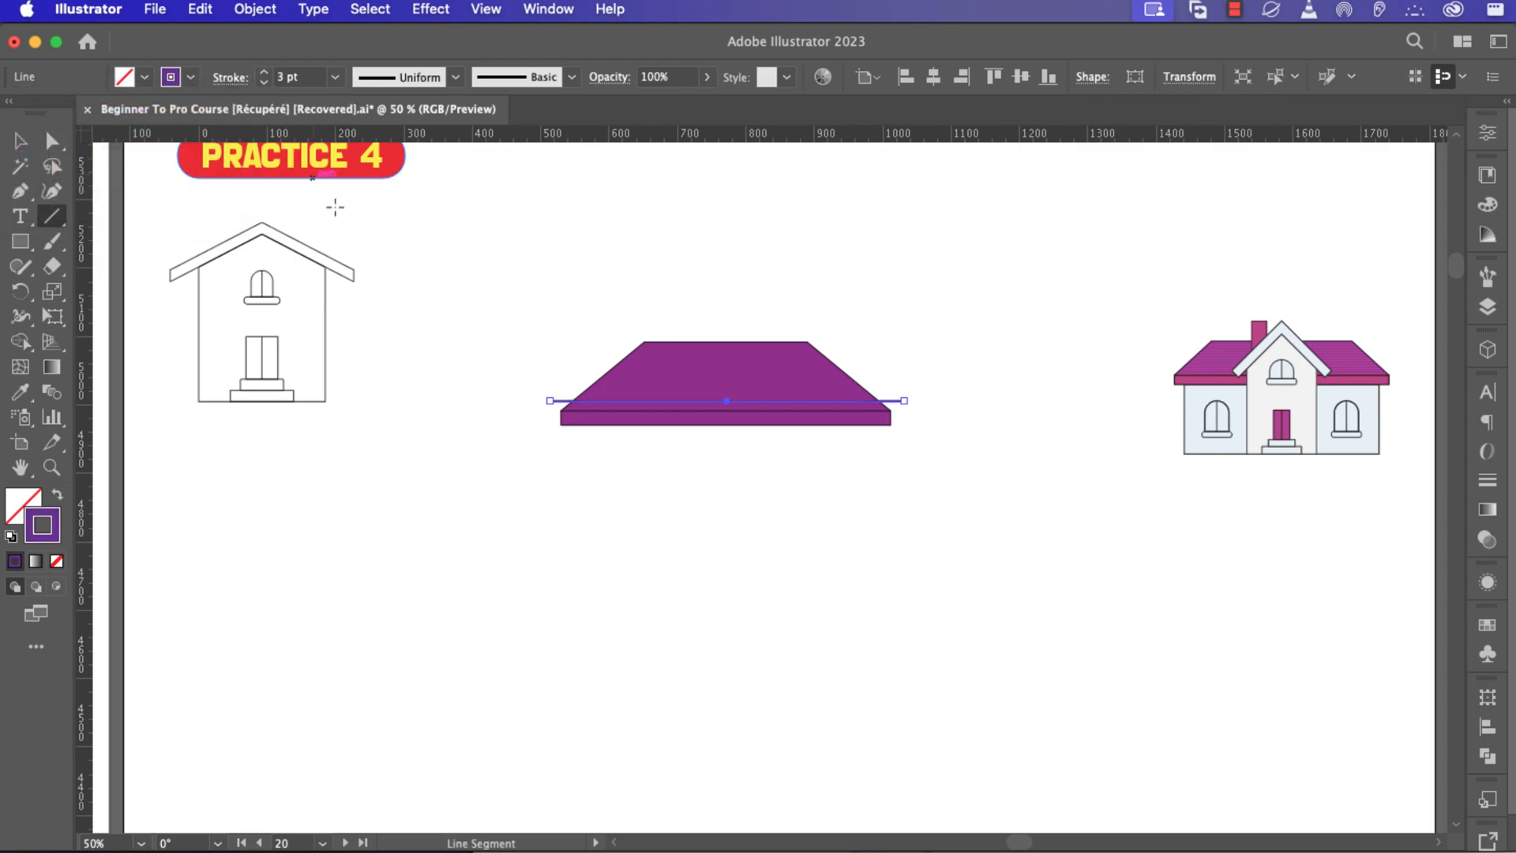
Copy the line about 10 px straight upward.
key("v")
left_click(817, 430)
scroll(805, 418, "up", 4)
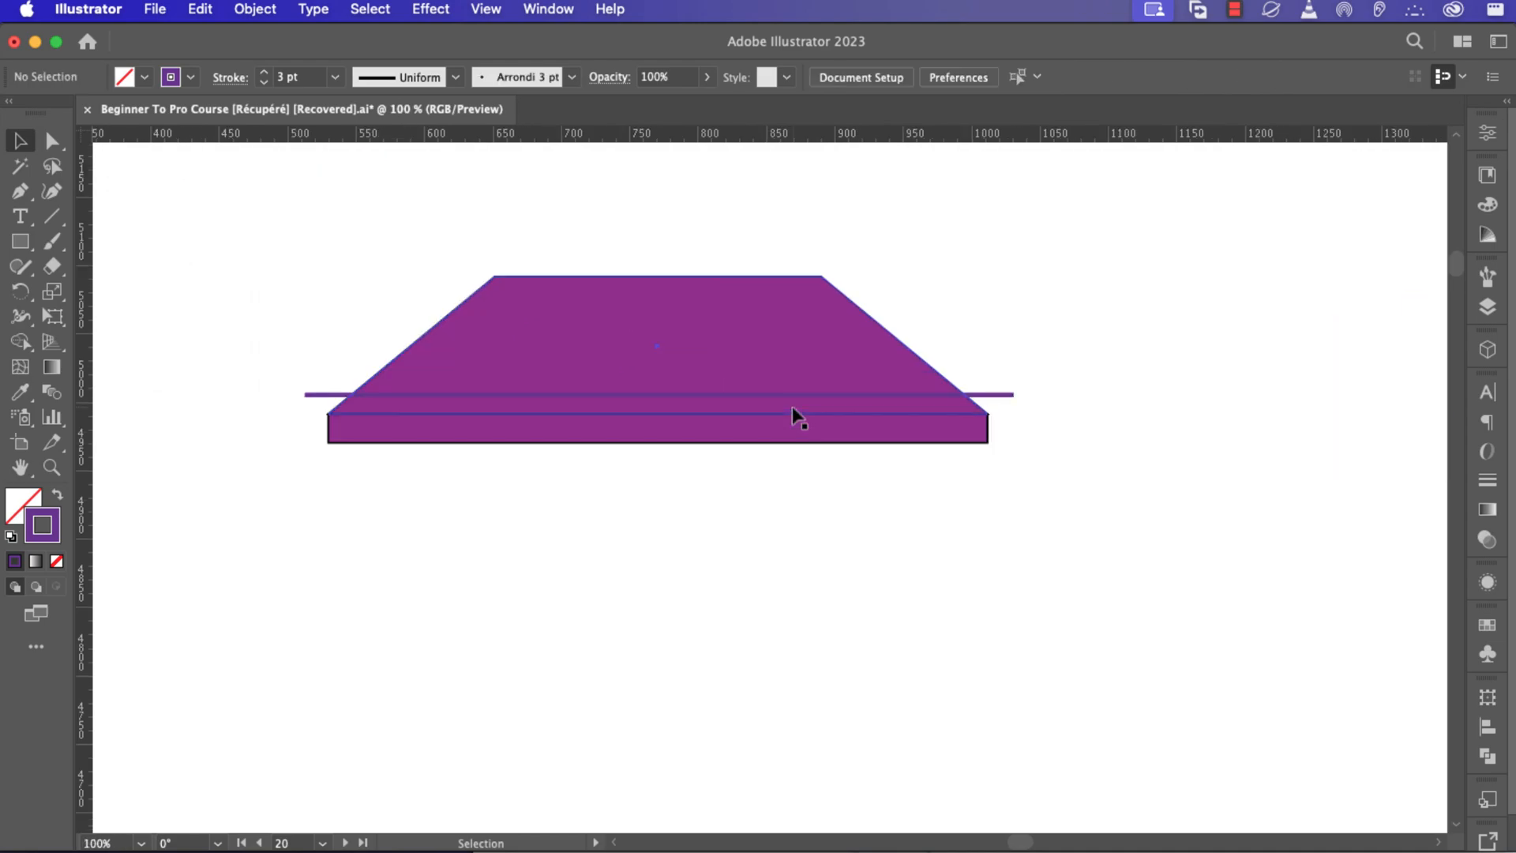
left_click(701, 390)
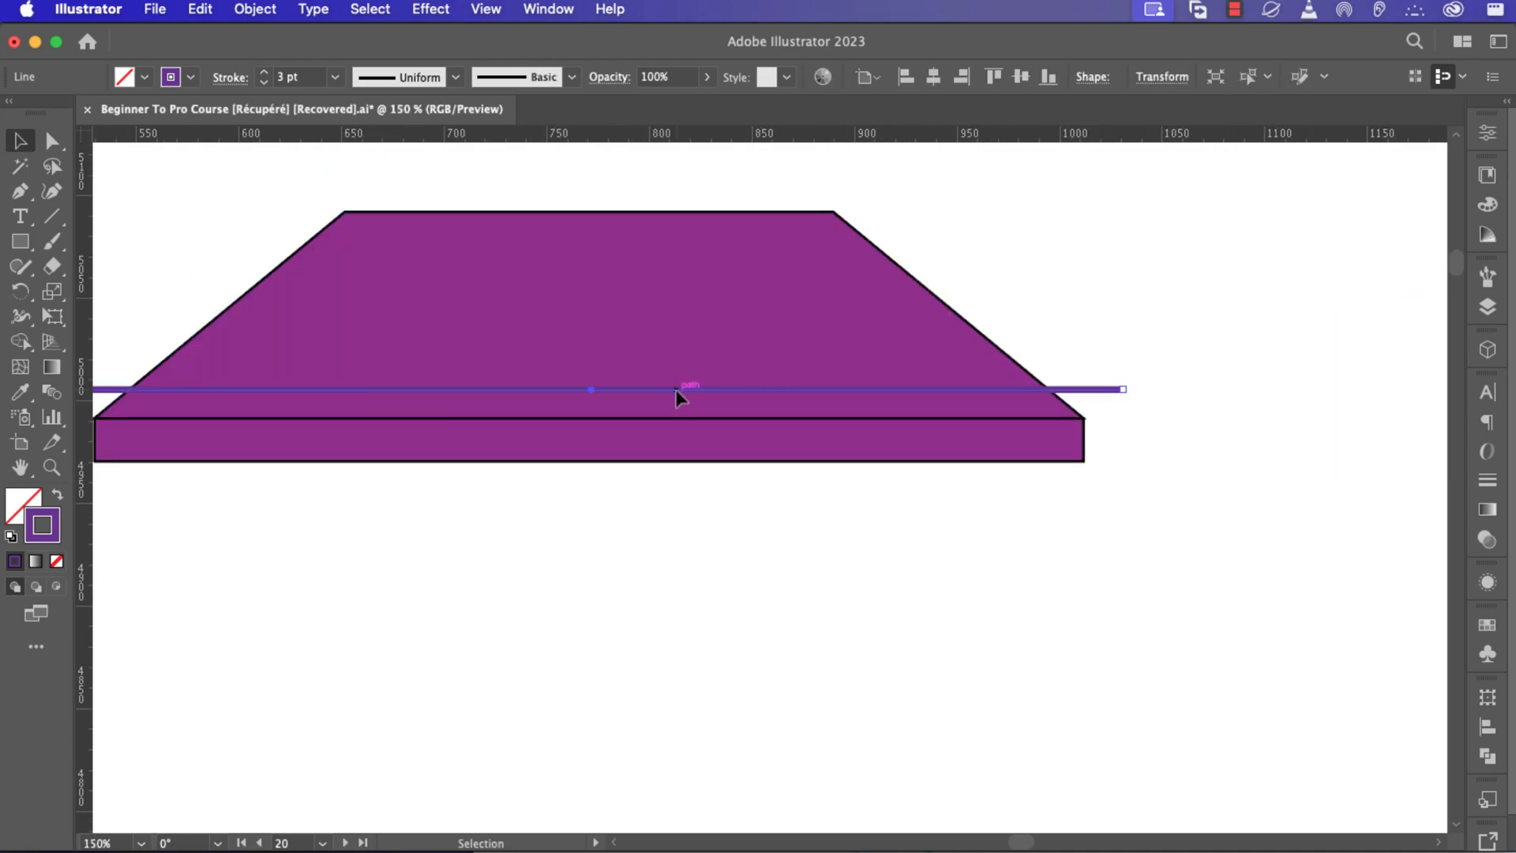
left_click_drag(676, 390, 677, 376)
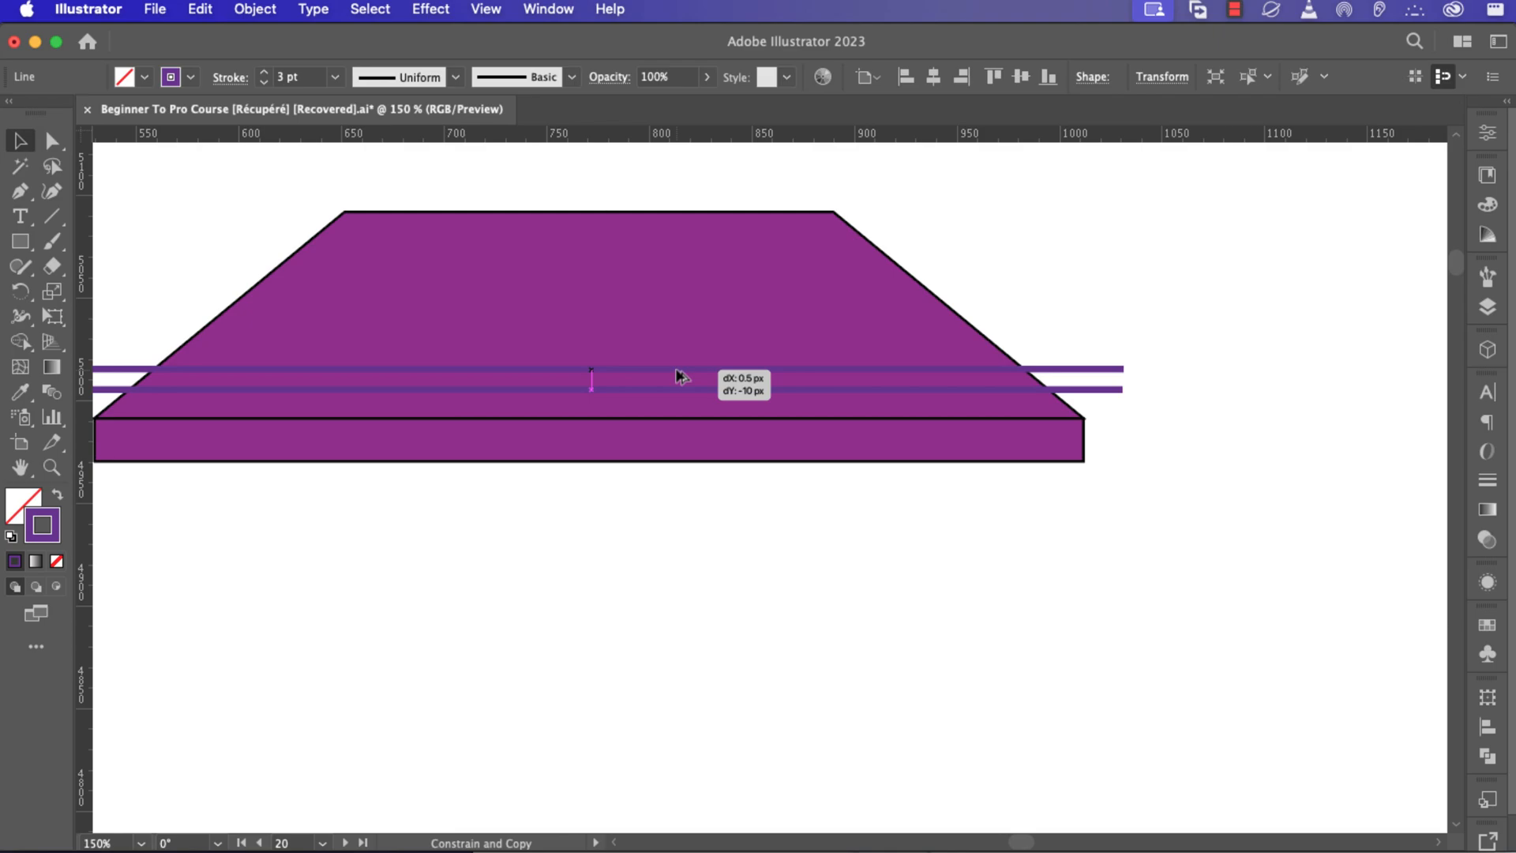
left_click_drag(677, 375, 678, 376)
Repeat the duplication five more times to stack evenly spaced stripe lines up the roof.
key("a")
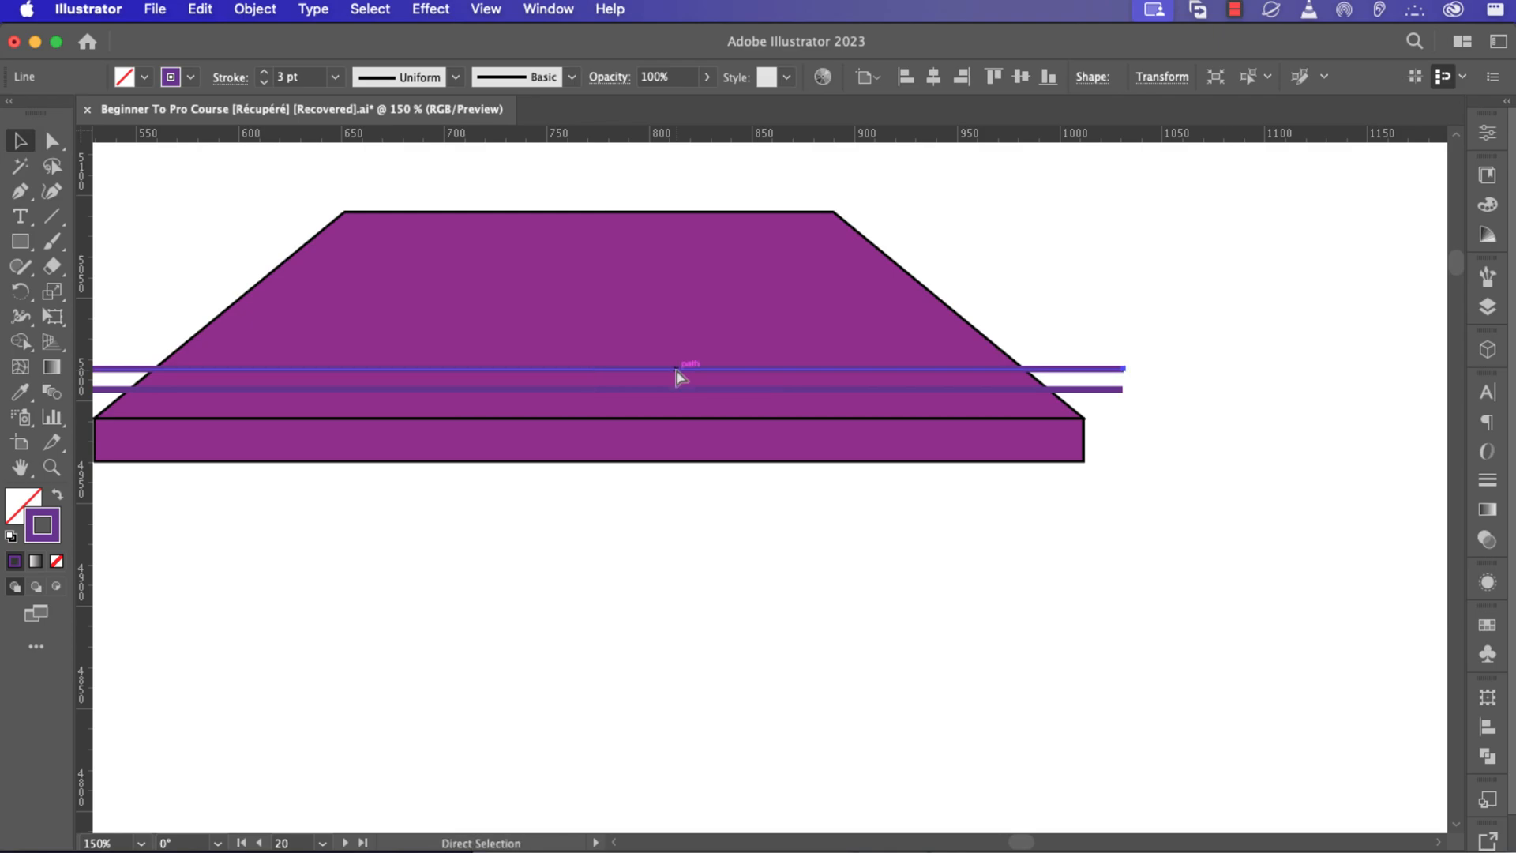
key("super+d")
key("super+d")
key("super+d")
key("super+d")
key("super+d")
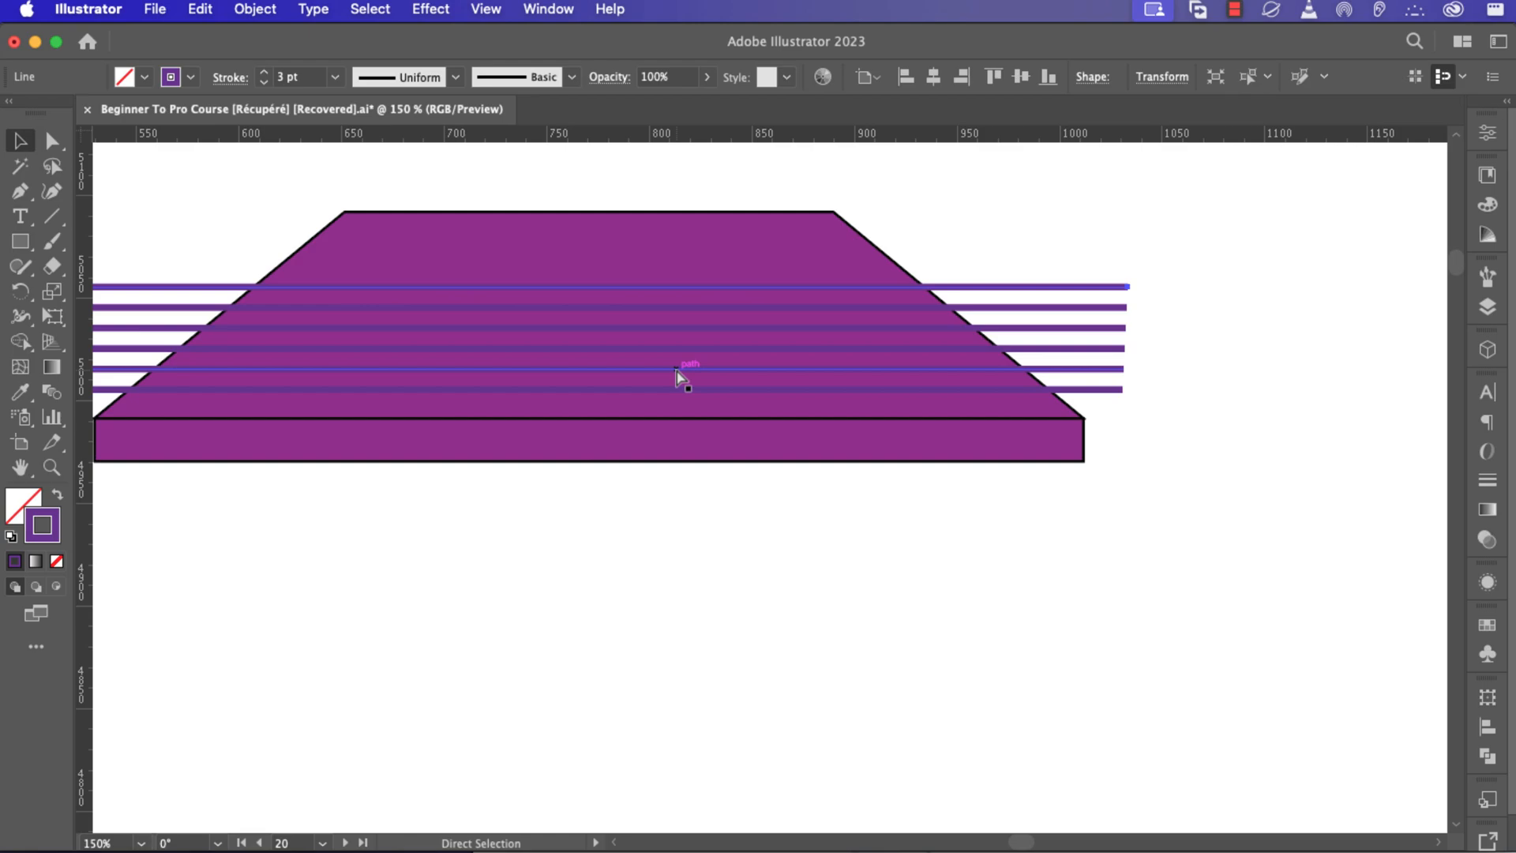
key("super+d")
key("super+d")
key("v")
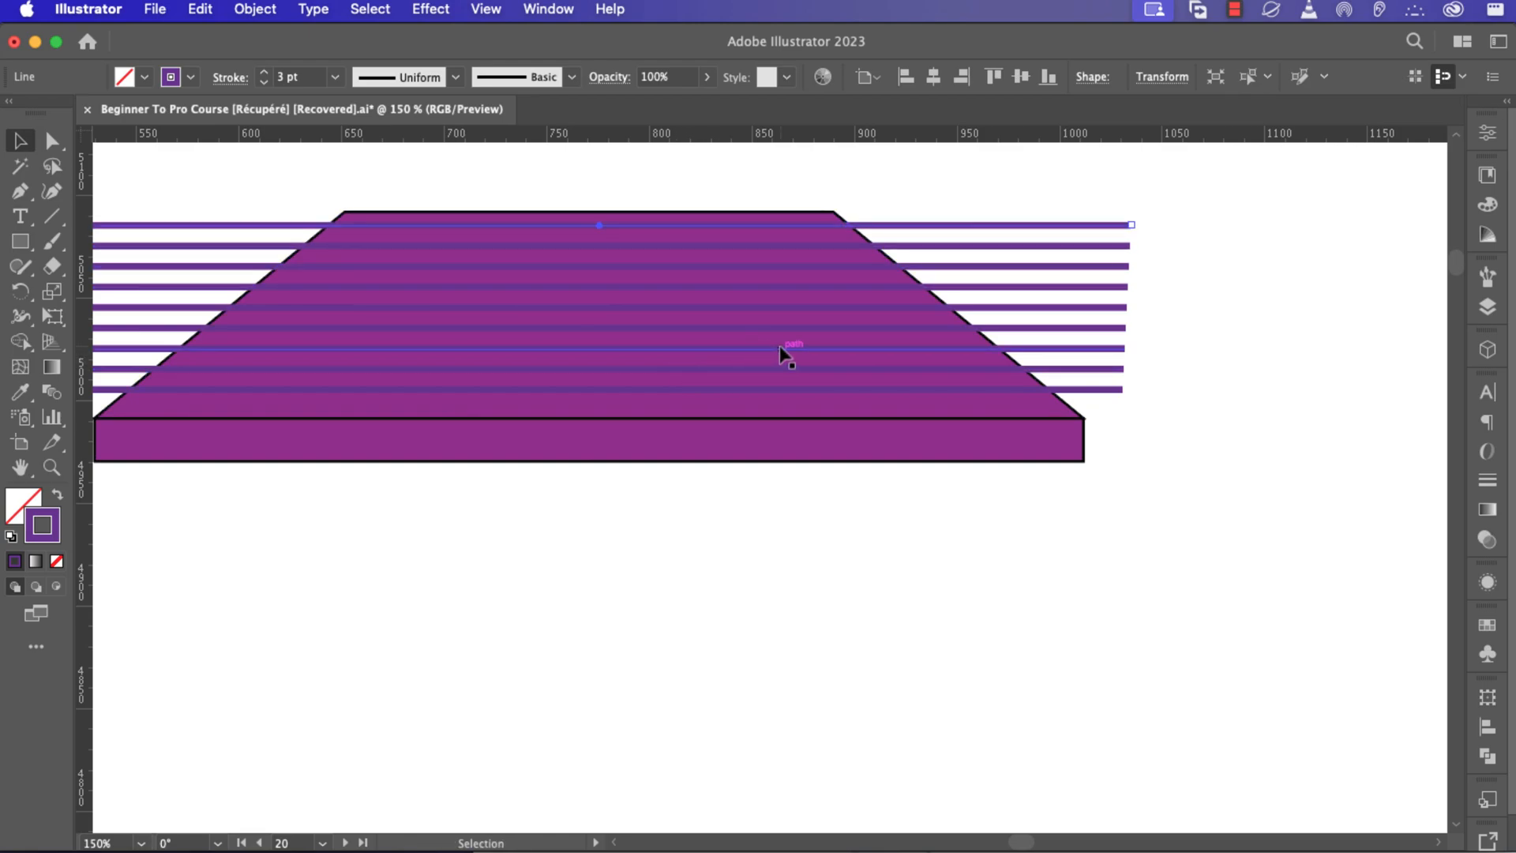
Select the roof with all stripe lines and combine them with the Shape Builder tool so the stripes are trimmed to the roof.
scroll(780, 344, "down", 2)
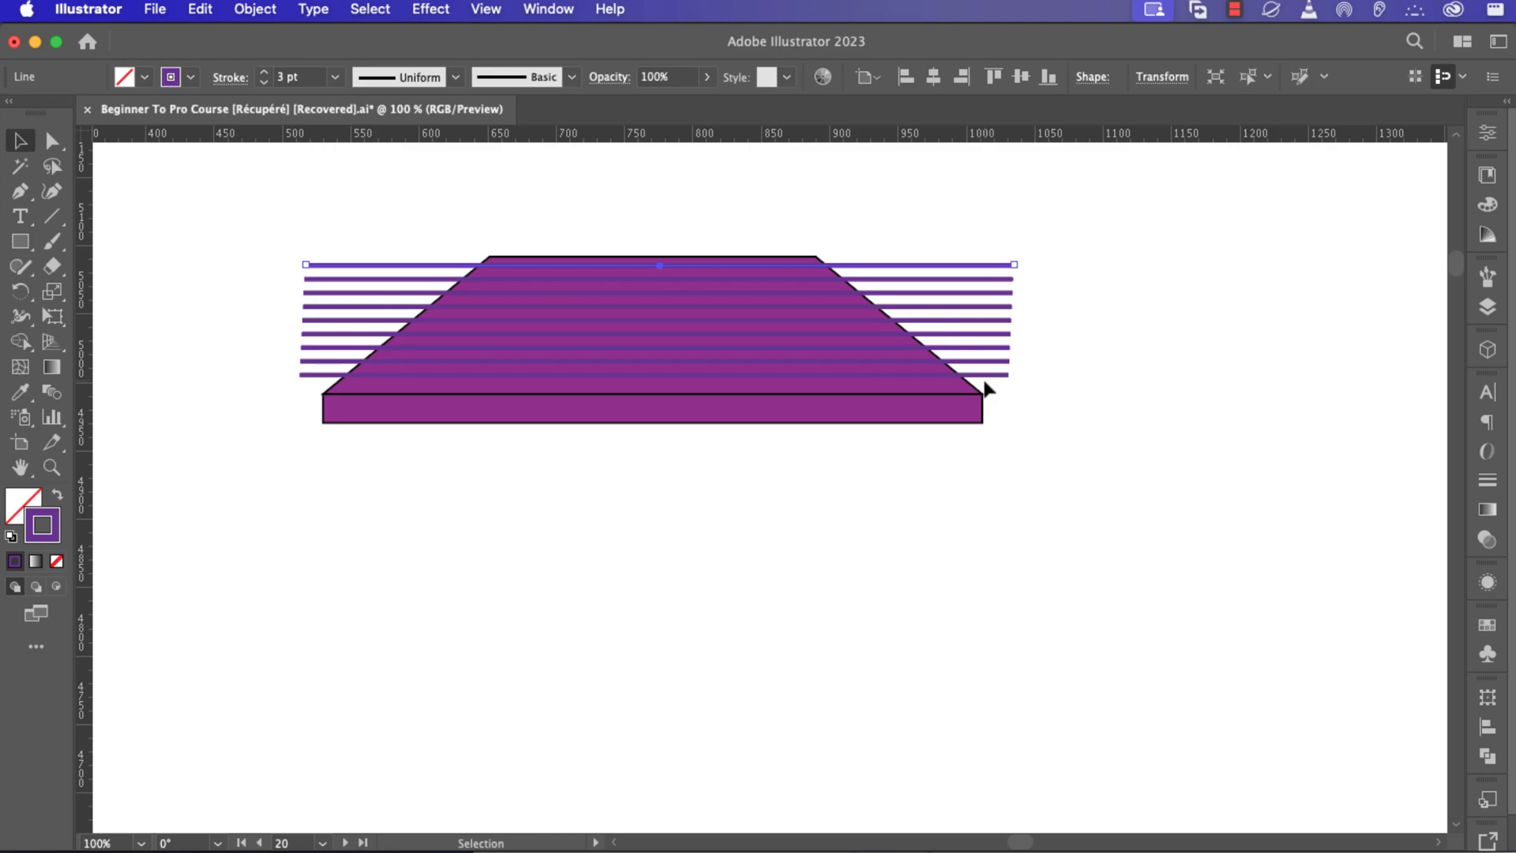
left_click_drag(1071, 399, 256, 214)
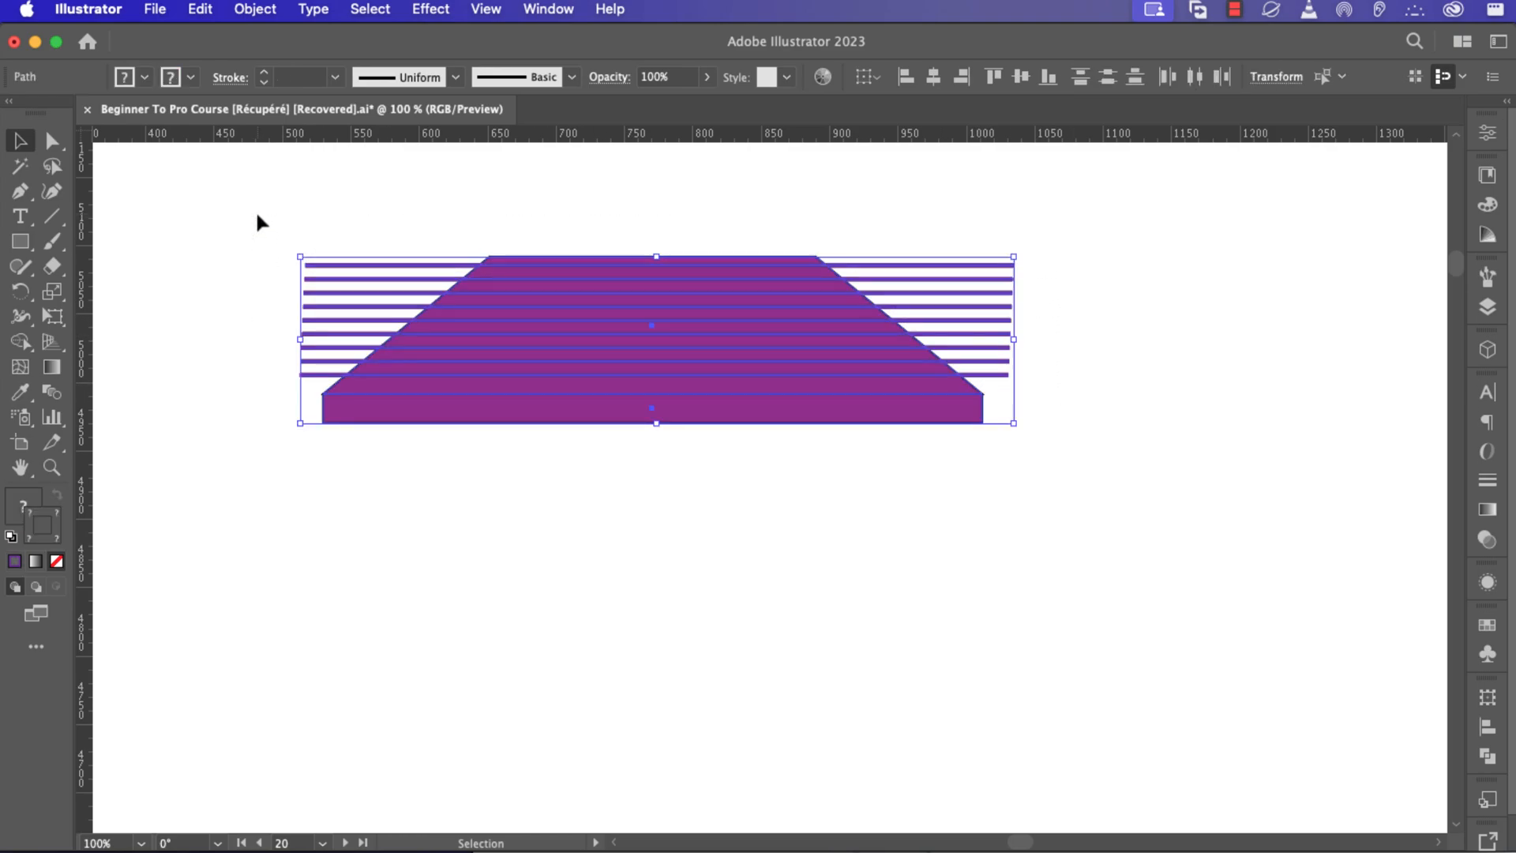
key("shift+m")
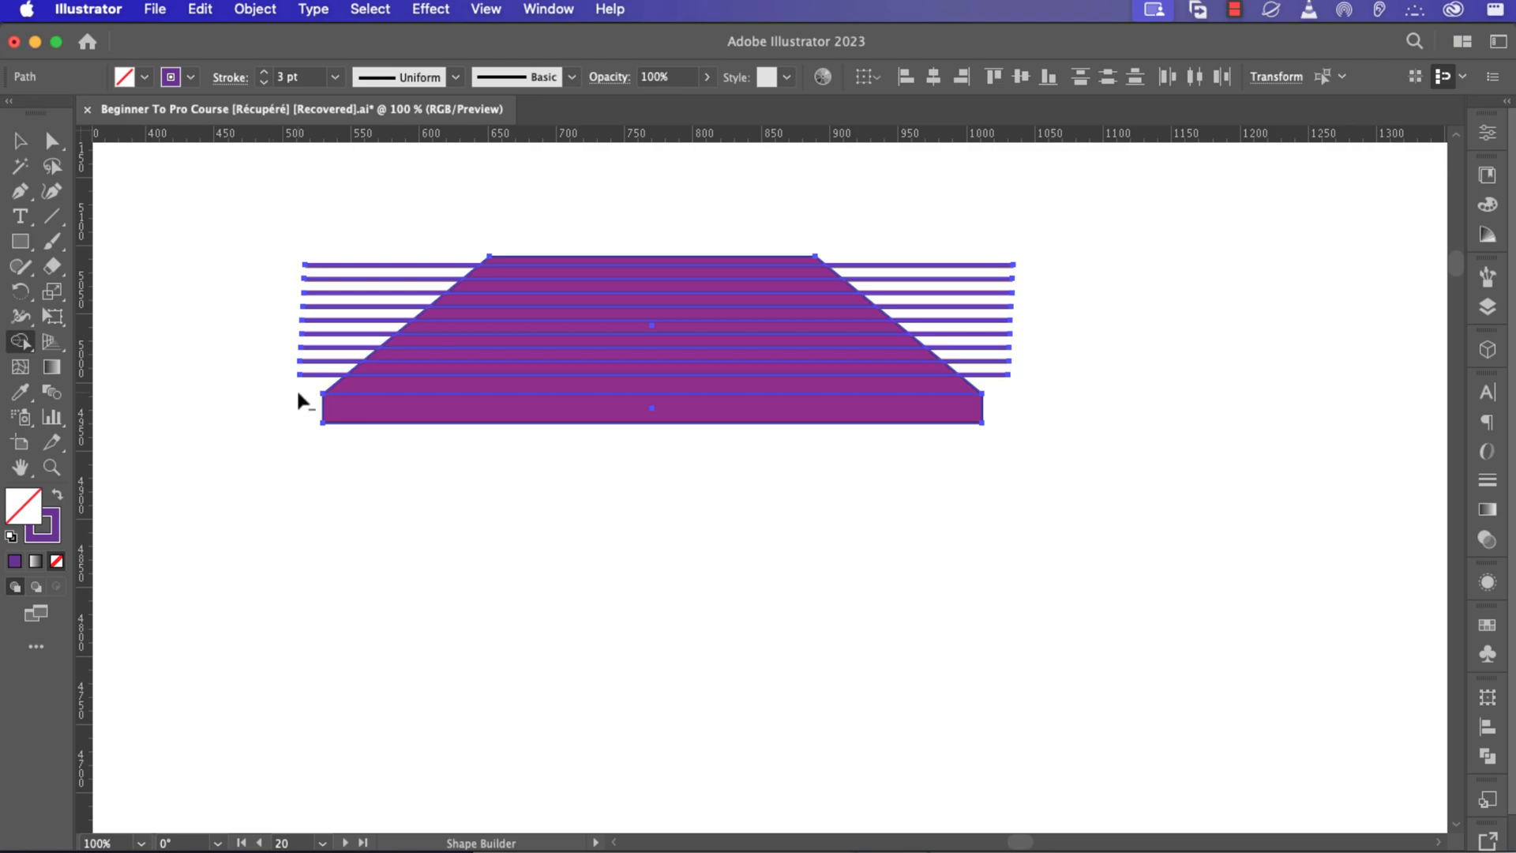
mouse_move(303, 389)
left_mouse_down()
mouse_move(357, 272)
mouse_move(413, 212)
mouse_move(565, 183)
mouse_move(826, 209)
mouse_move(908, 244)
mouse_move(1025, 409)
left_mouse_up()
key("v")
key("ctrl+0")
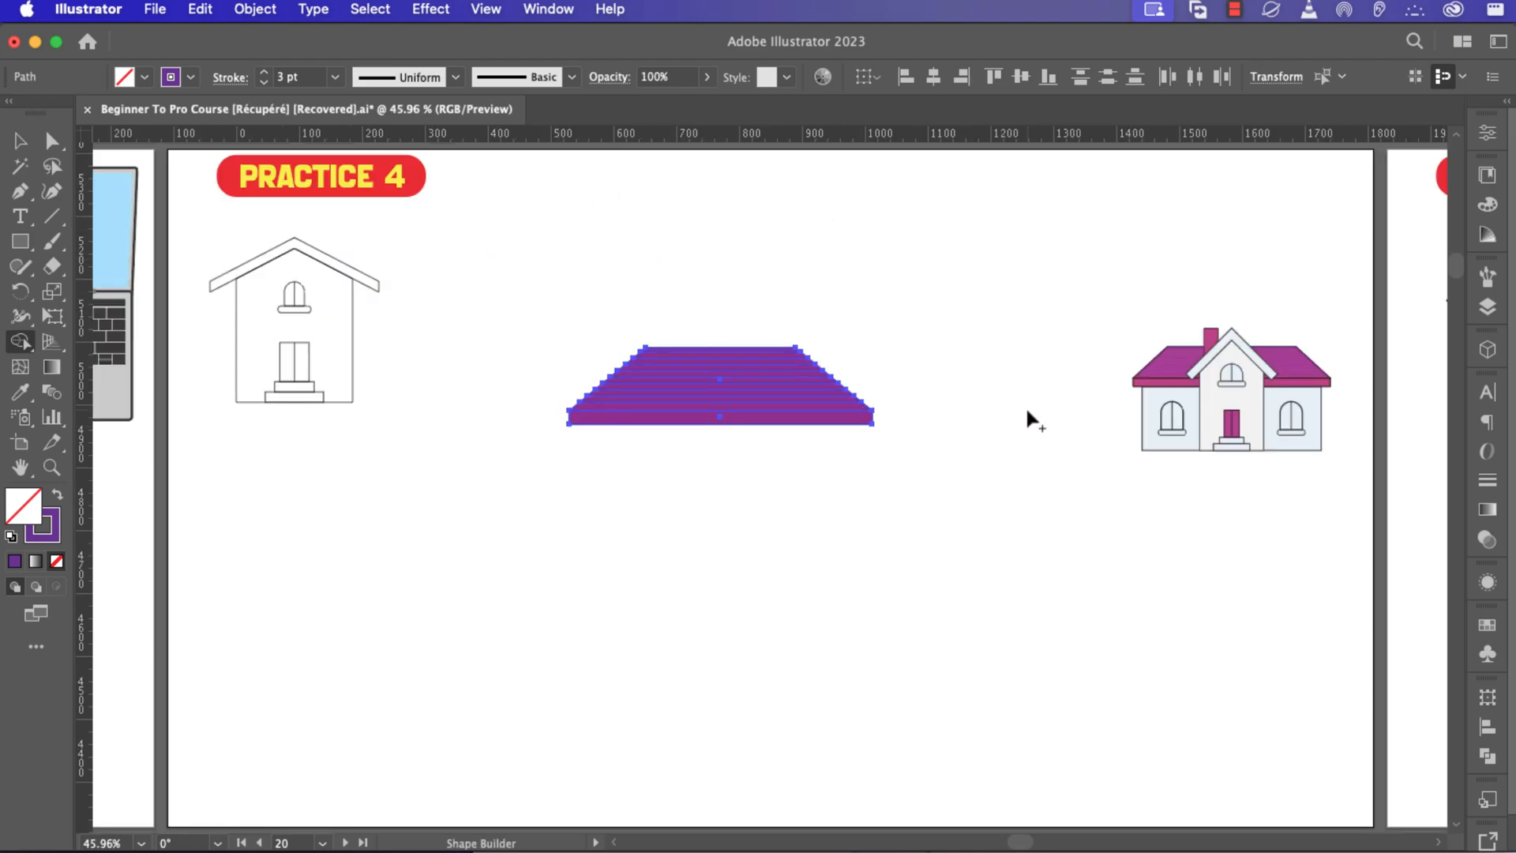
key("v")
left_click(1021, 409)
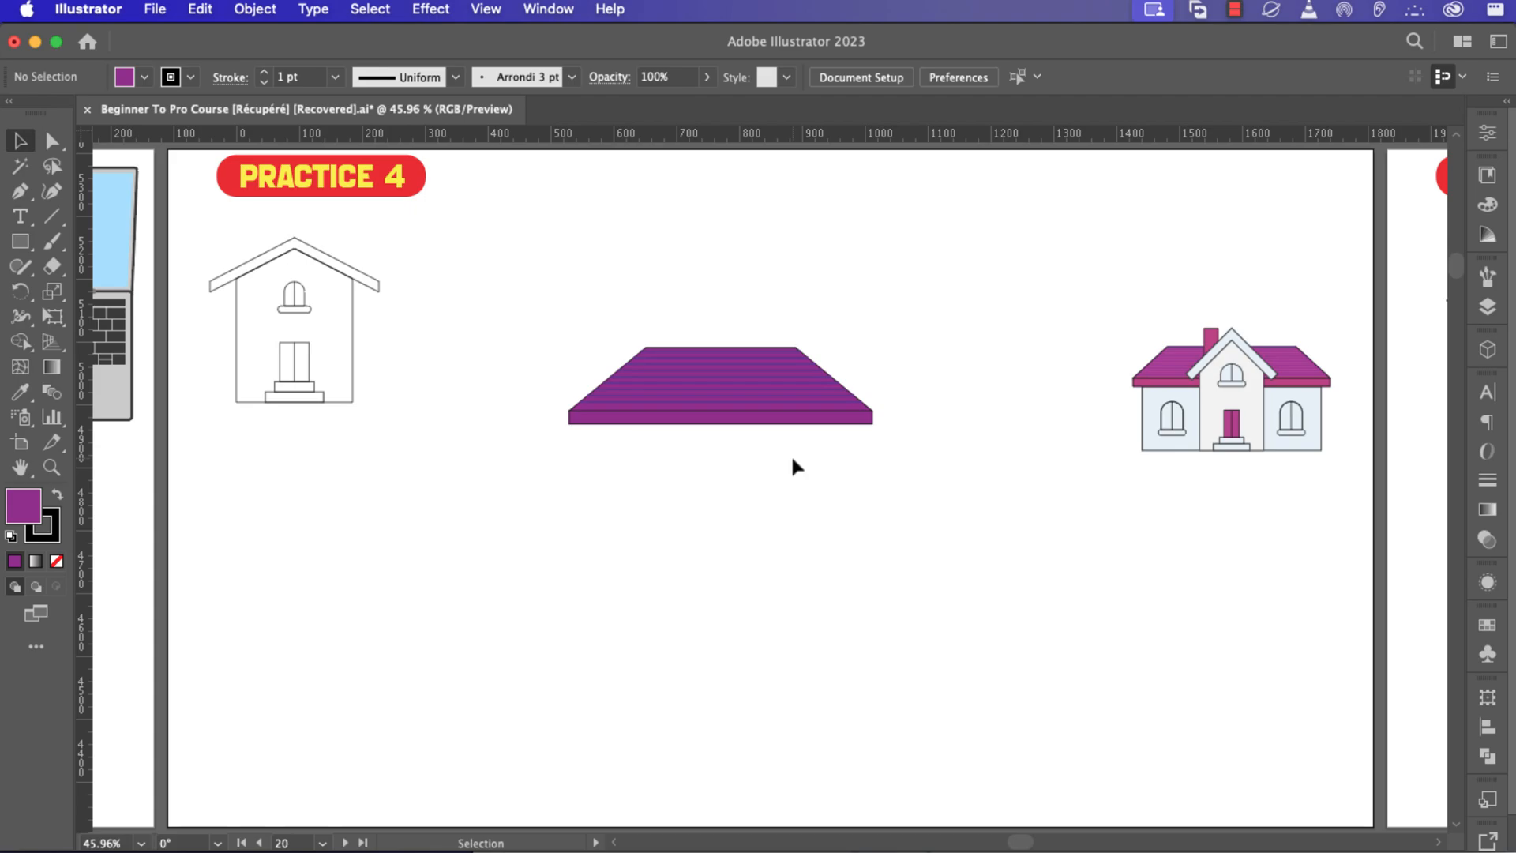
Draw a rectangle beneath the roof for the house wall and fill it light grey.
key("m")
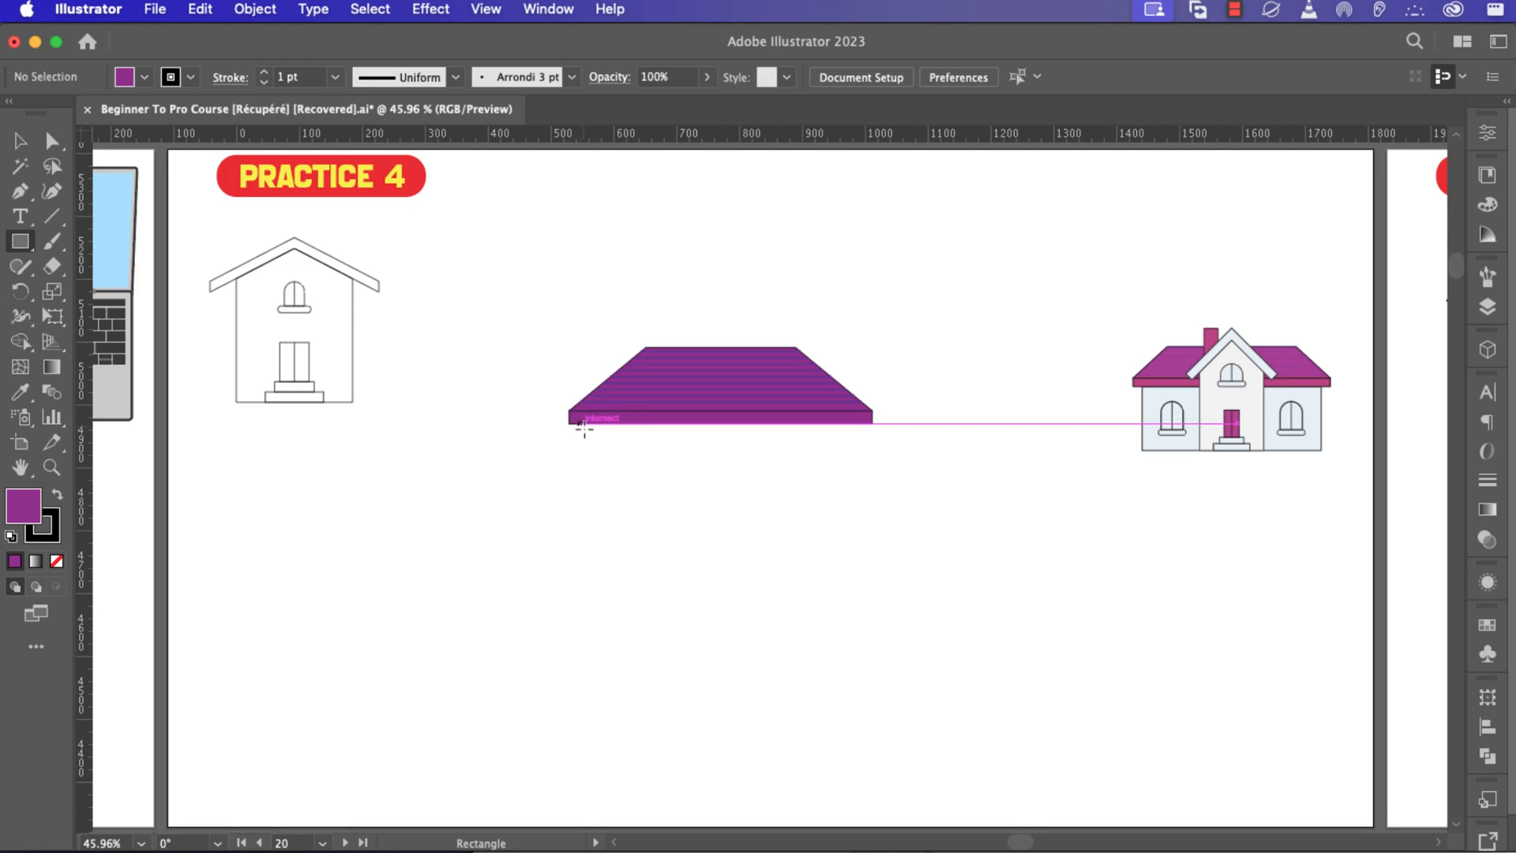
left_click_drag(581, 424, 864, 539)
scroll(730, 373, "up", 5)
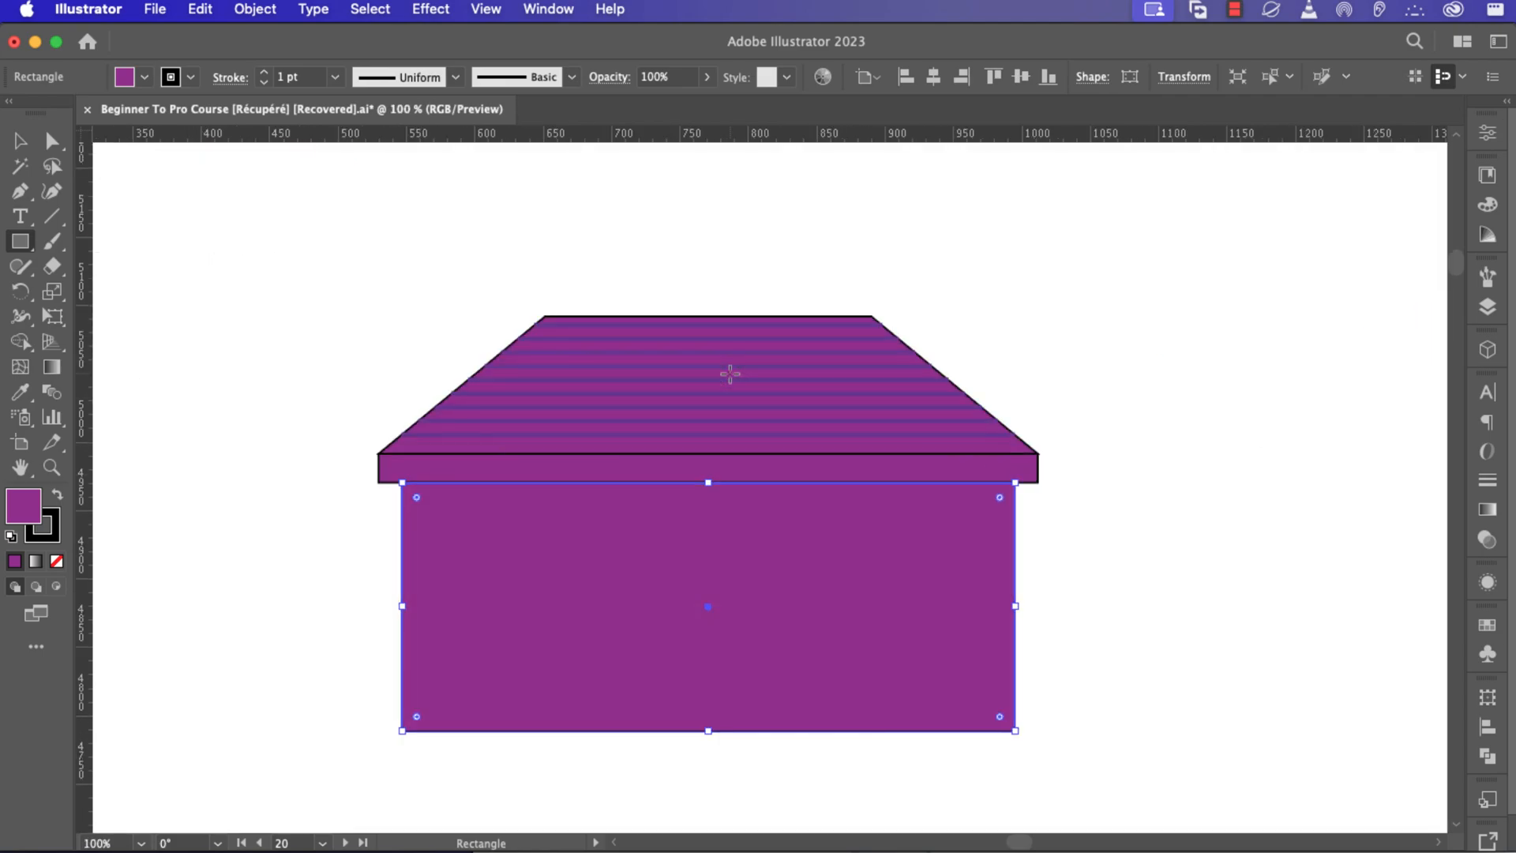
scroll(731, 373, "down", 1)
scroll(730, 374, "down", 1)
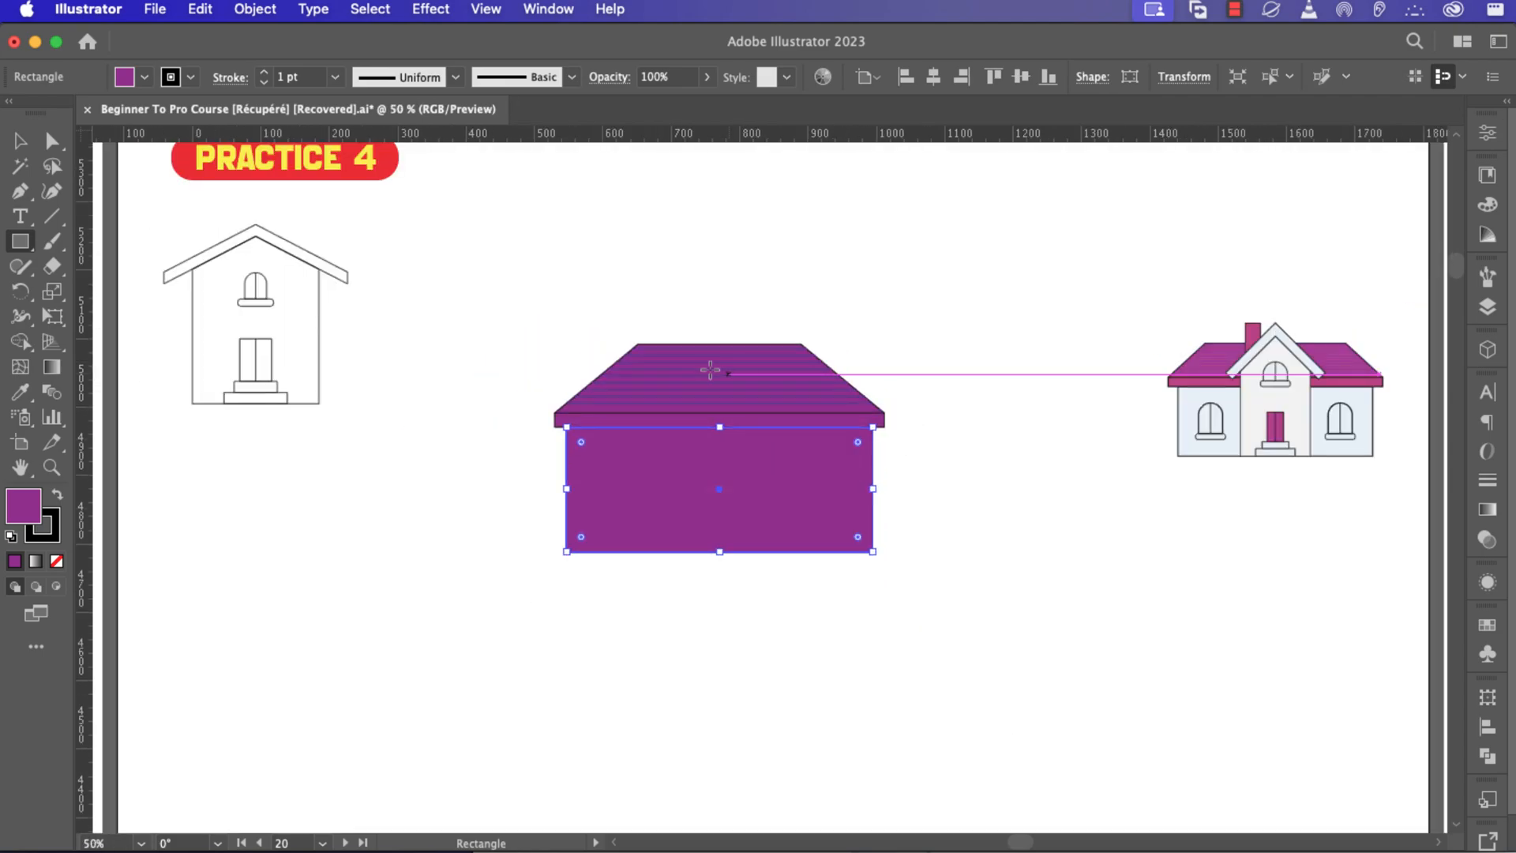
left_click(145, 78)
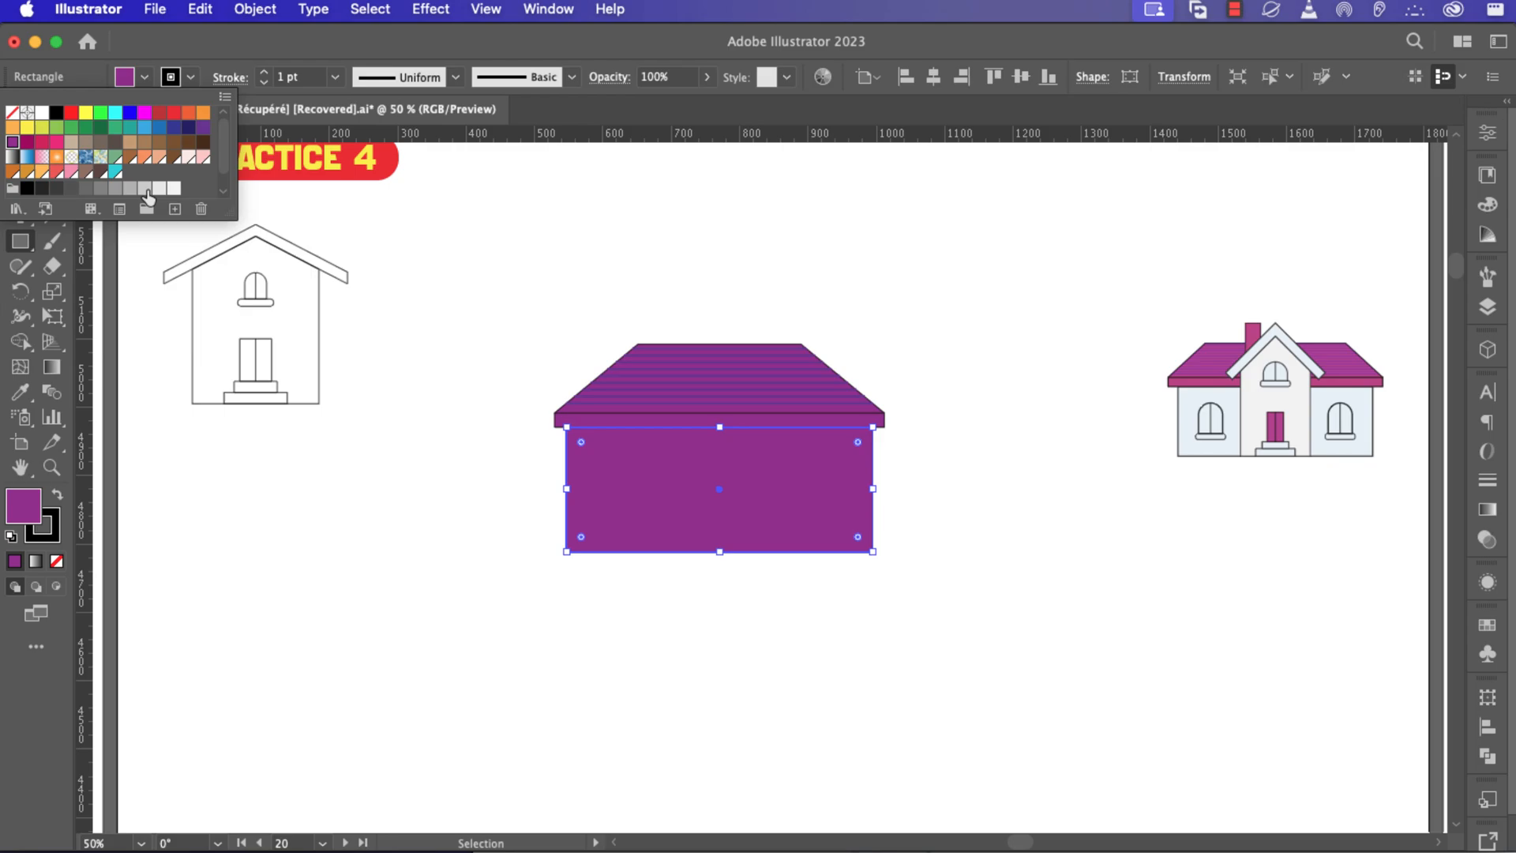
left_click(171, 190)
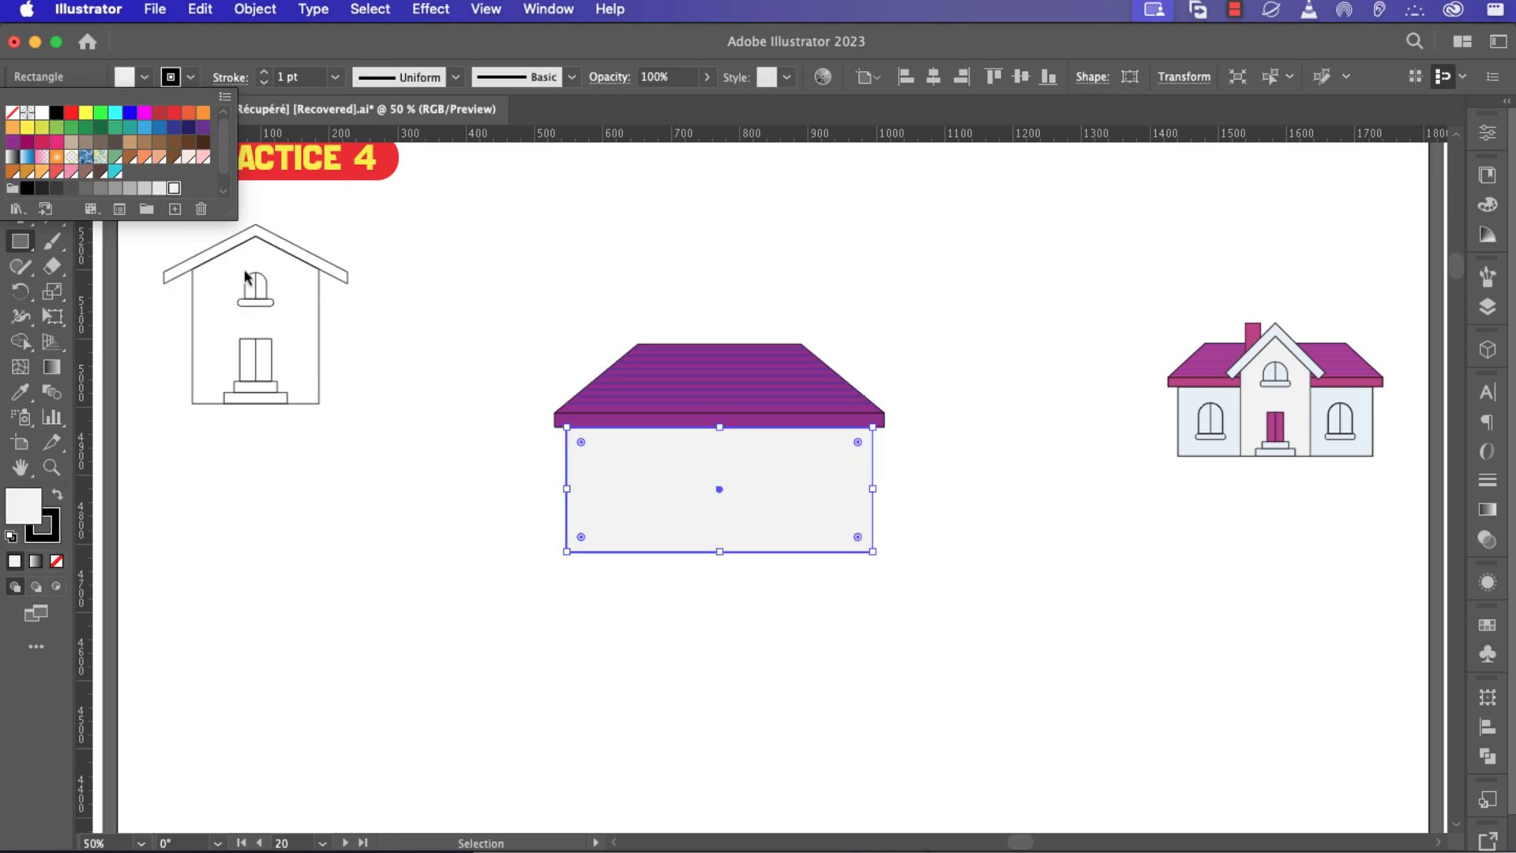
key("Escape")
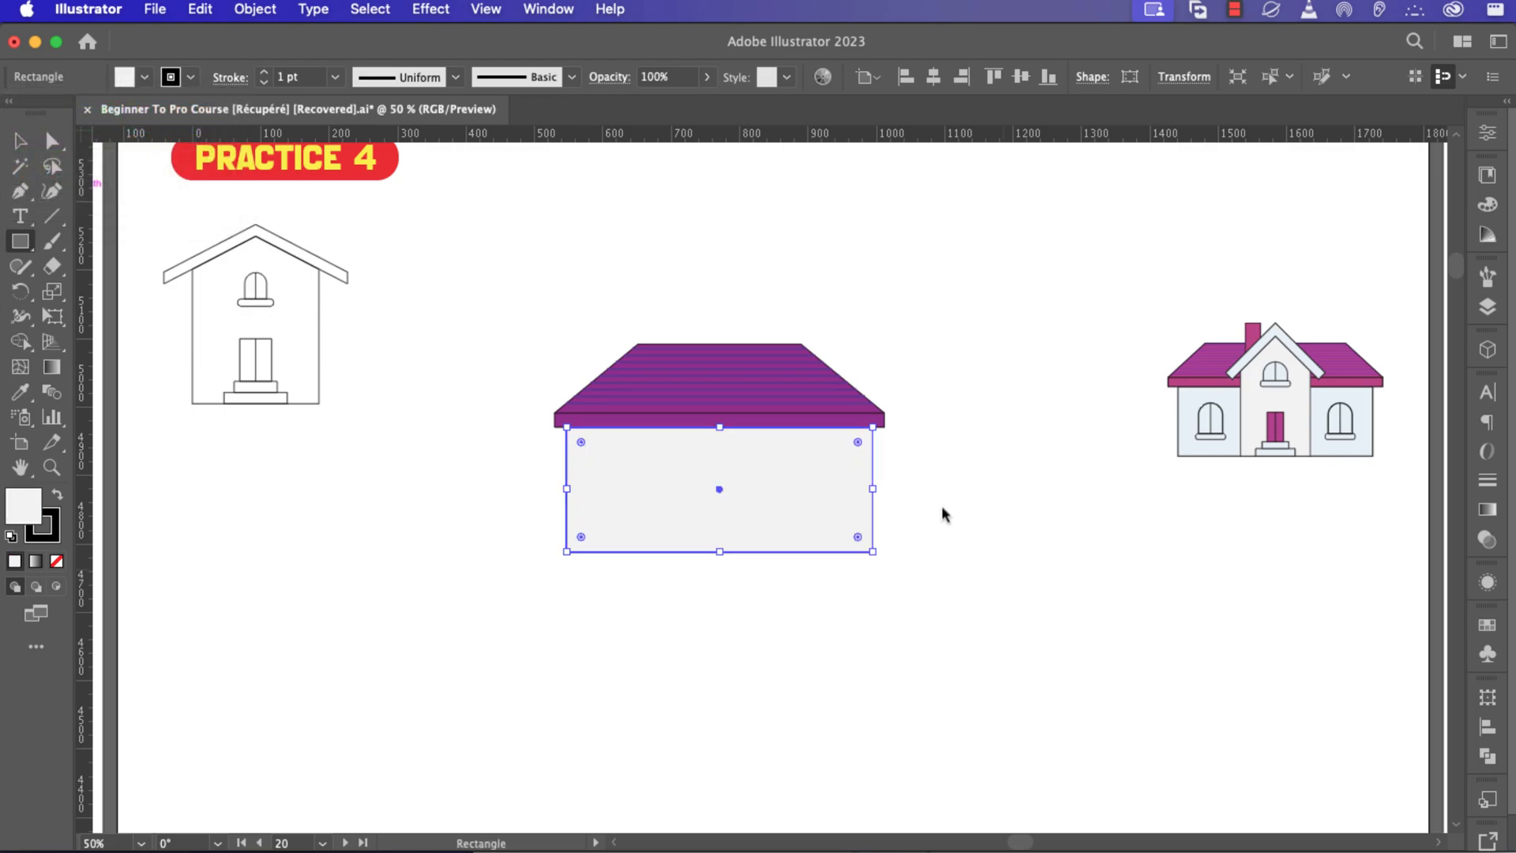
left_click(942, 509)
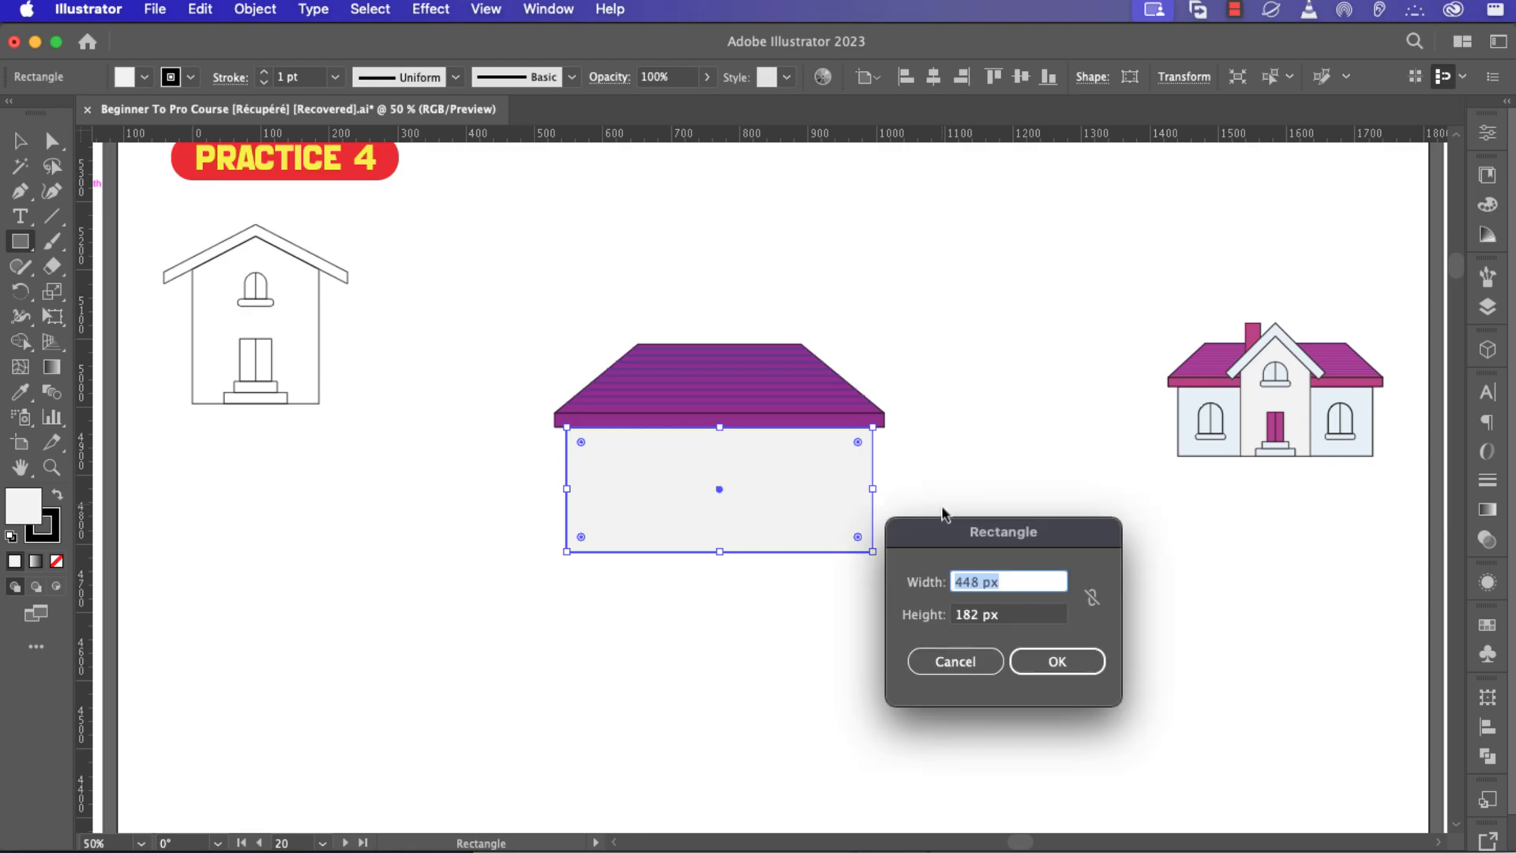
left_click(940, 665)
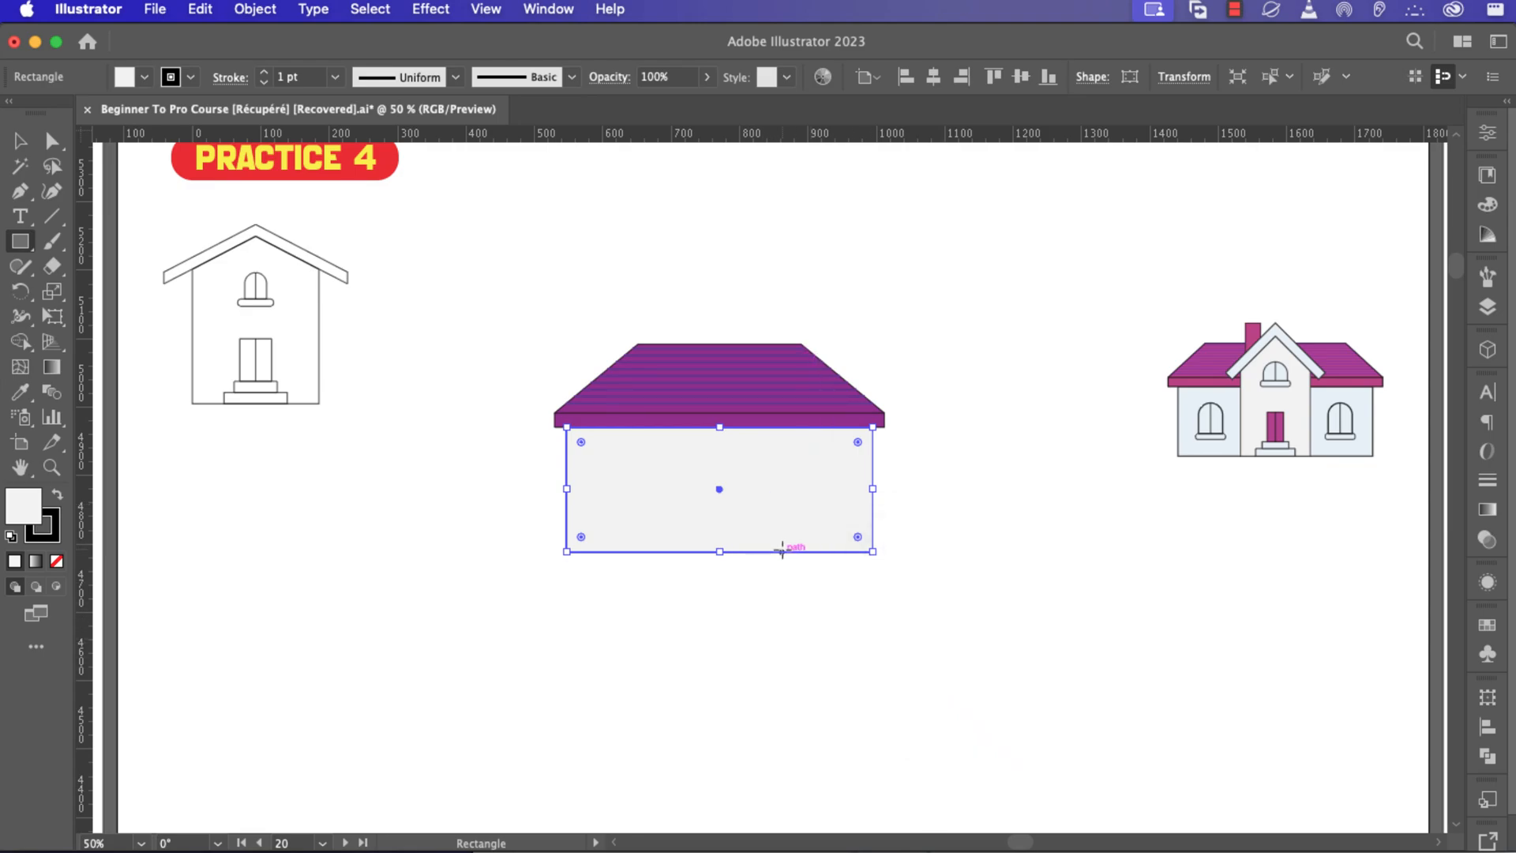
Draw a narrower rectangle over the wall's centre, add an anchor at its top middle and raise it into a pointed gable.
left_click_drag(779, 551, 674, 396)
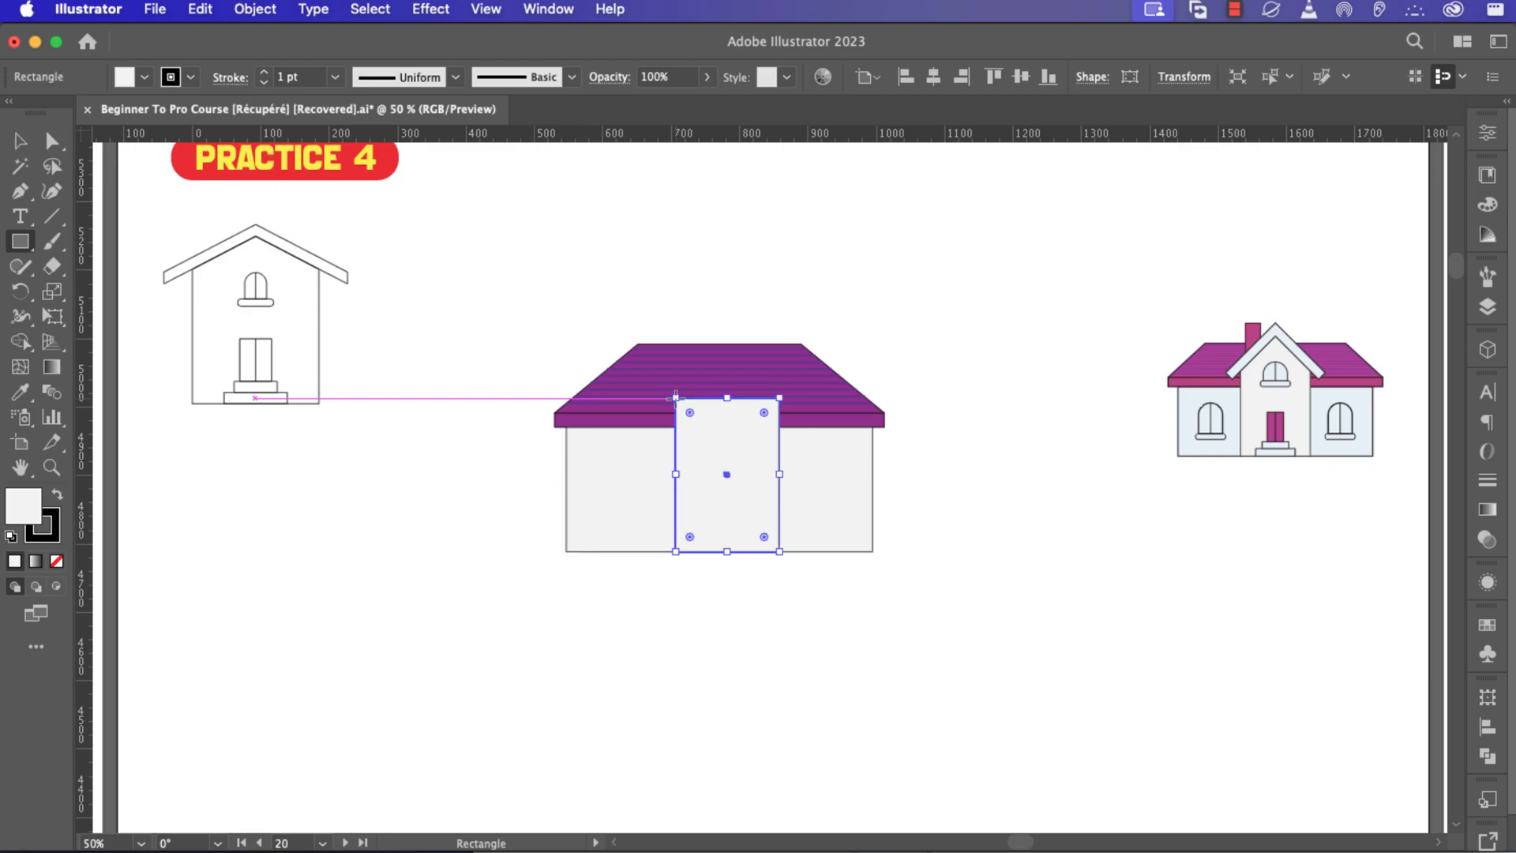
key("p")
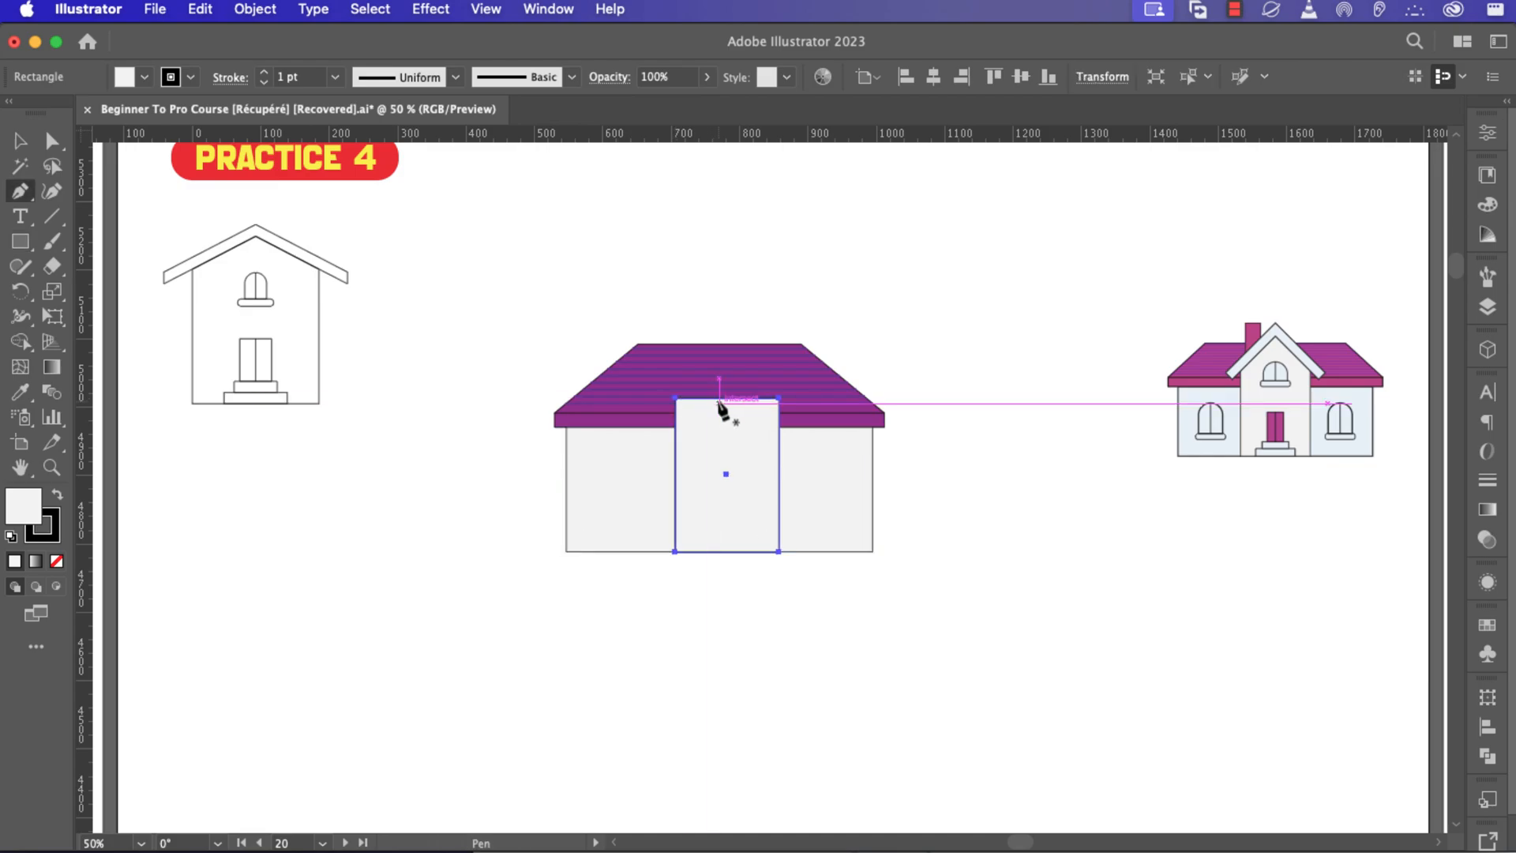
left_click(726, 397)
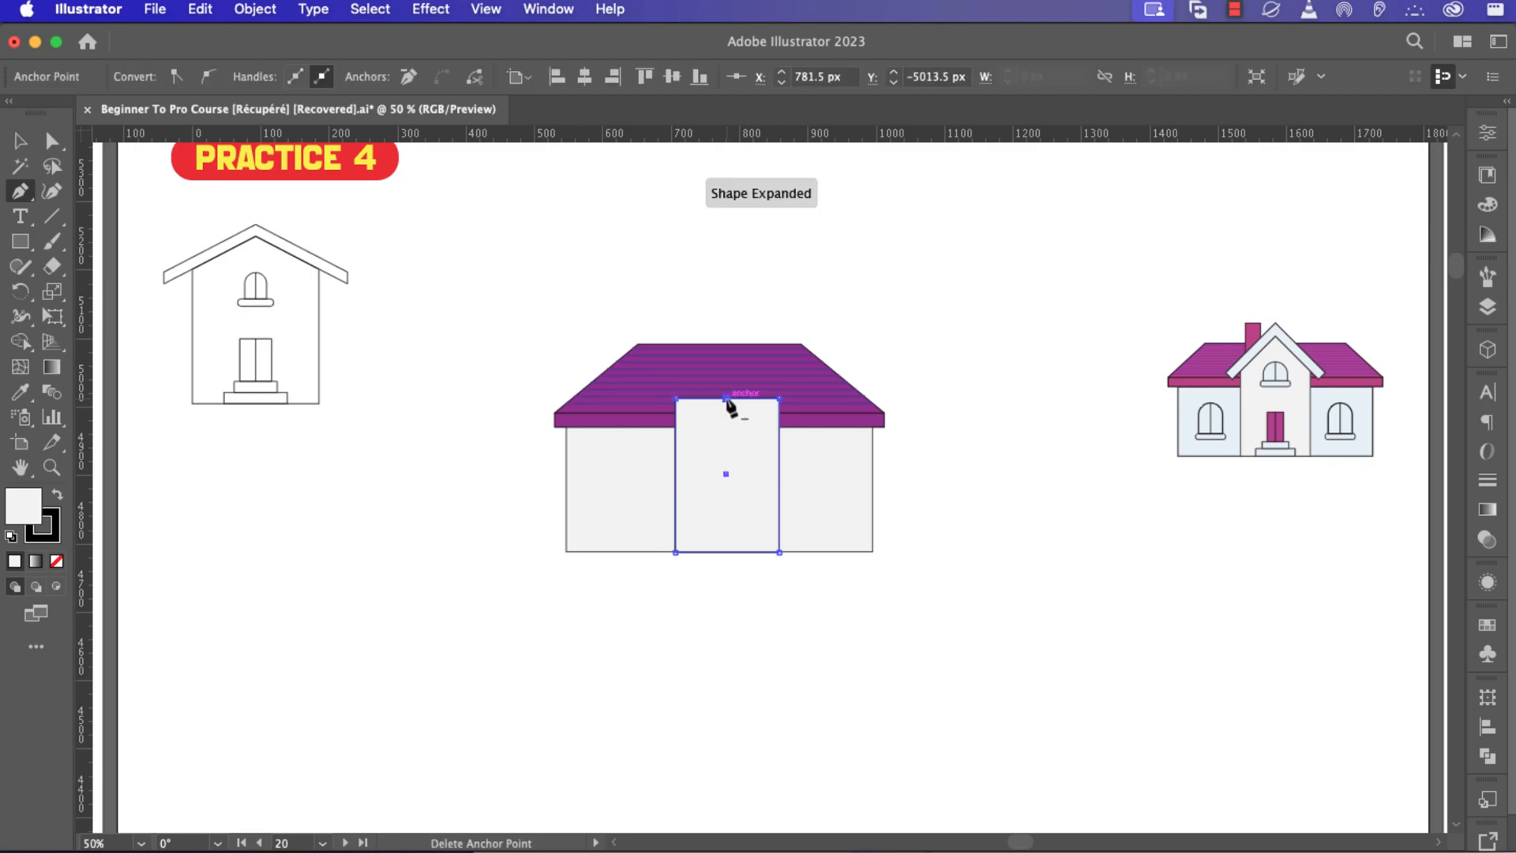
key("a")
left_click(726, 399)
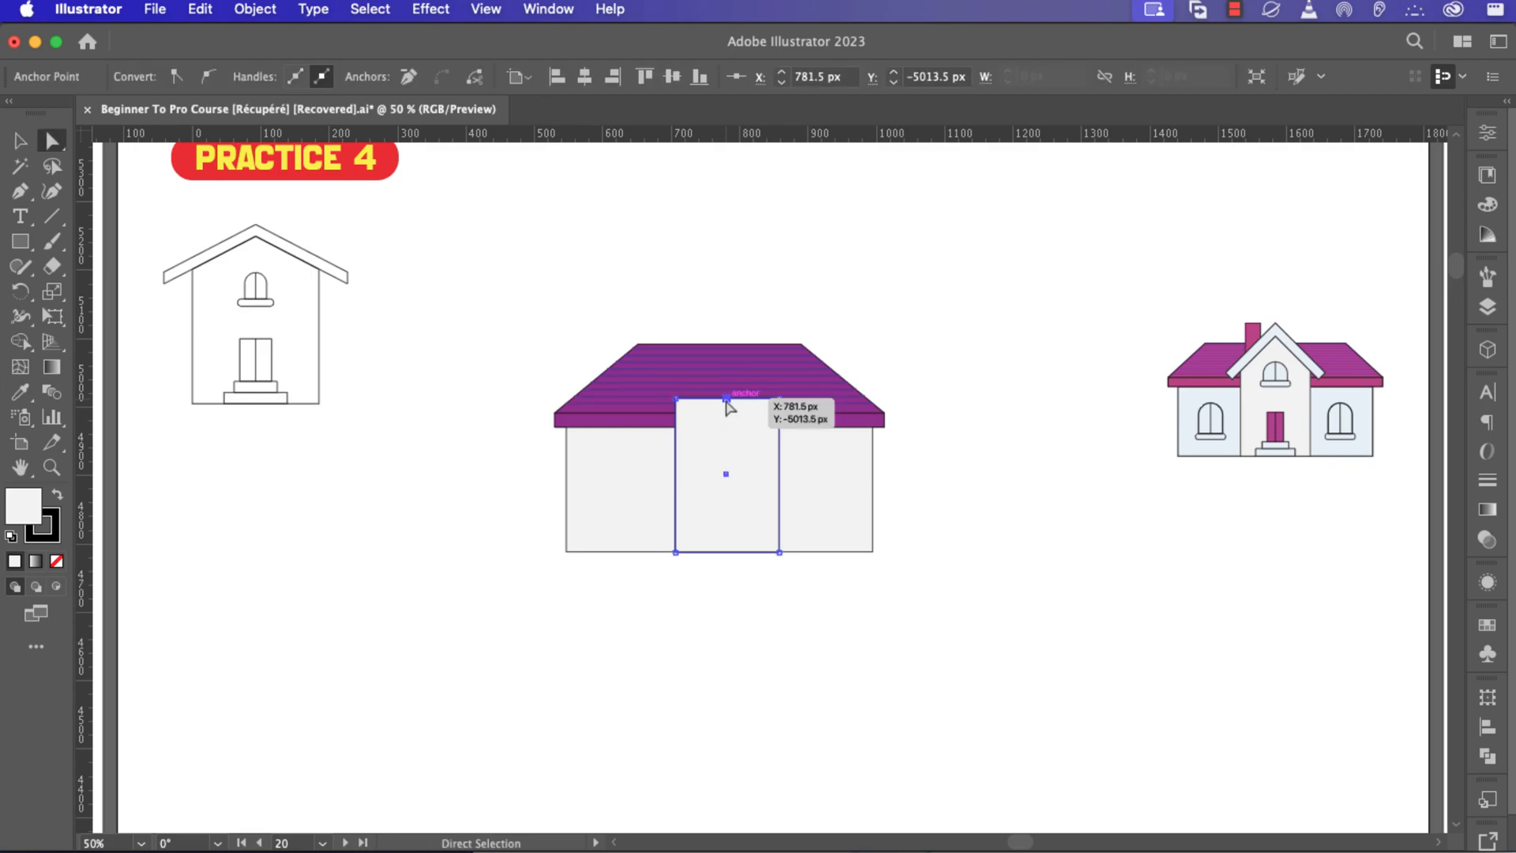
left_click_drag(726, 399, 727, 362)
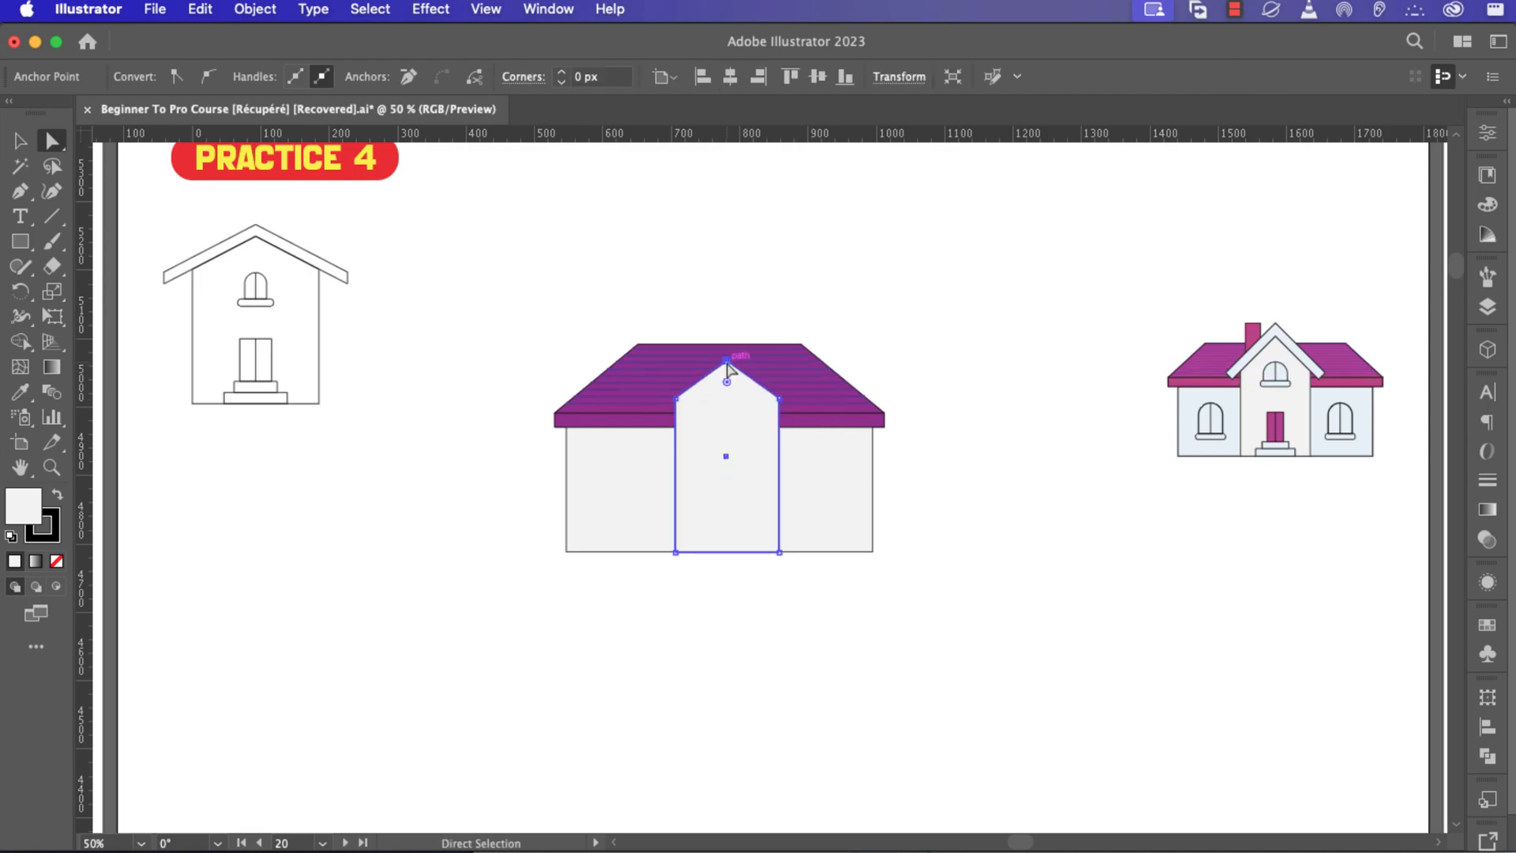
Draw a thin rectangle at the gable peak and drag its lower-left corner down so it slants along the gable's left slope.
key("m")
left_click_drag(726, 360, 645, 349)
key("super+equal")
key("super+equal")
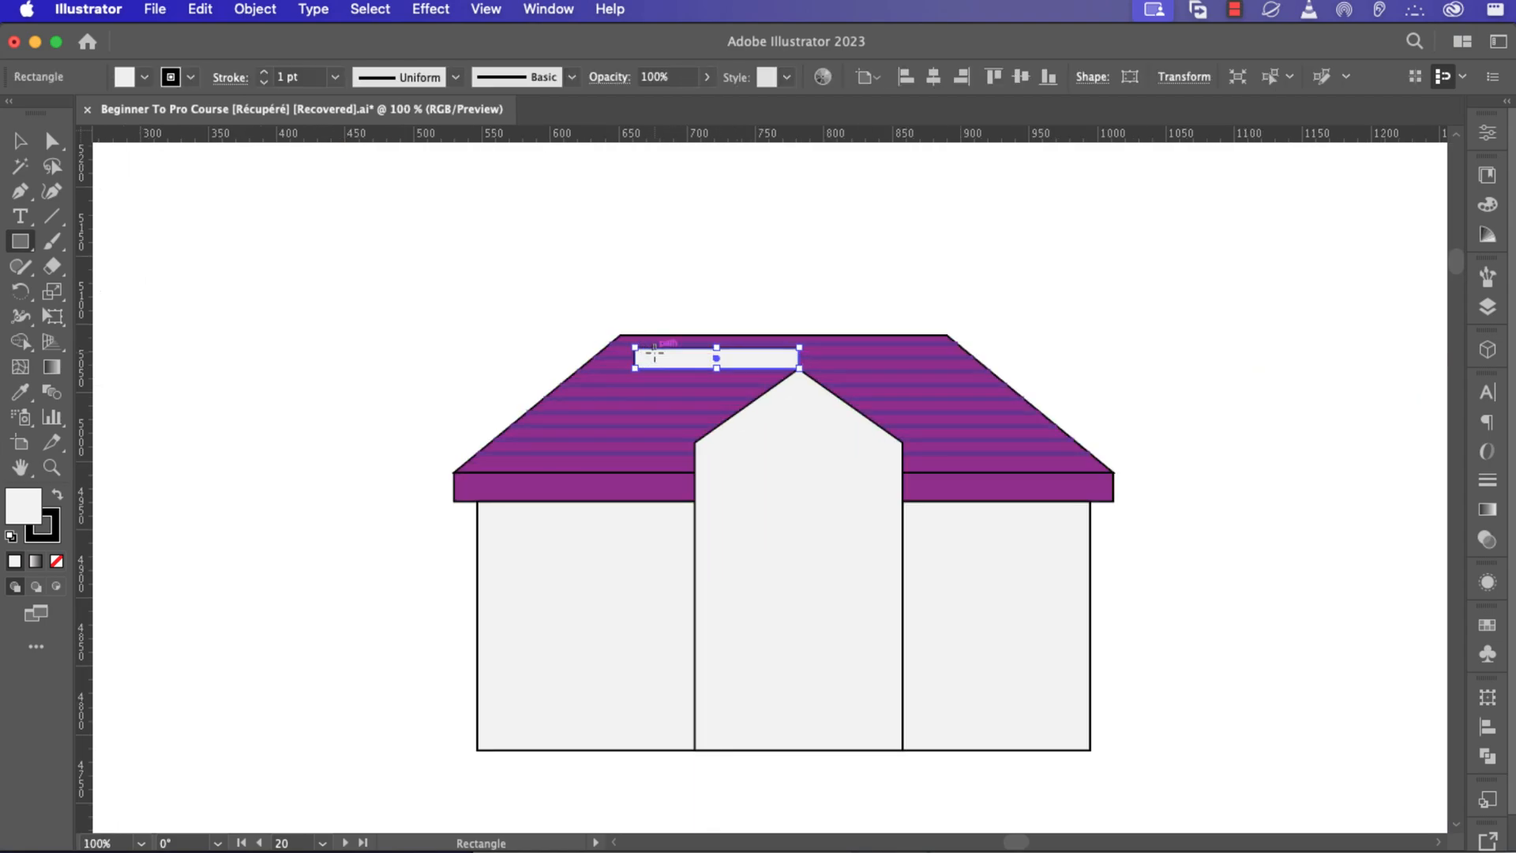
key("a")
left_click(634, 367)
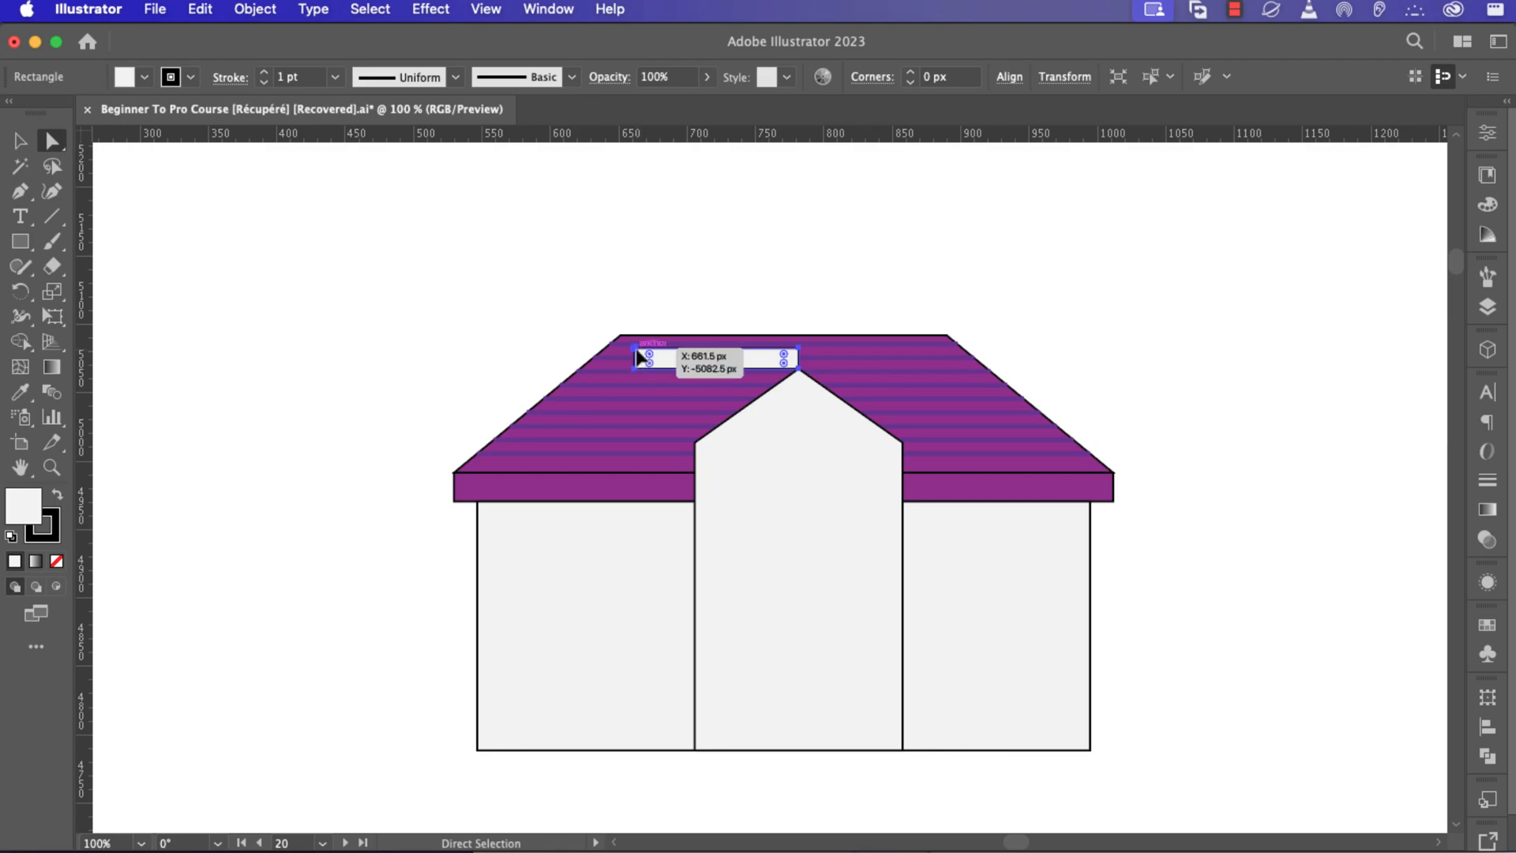
left_click(634, 369, "shift")
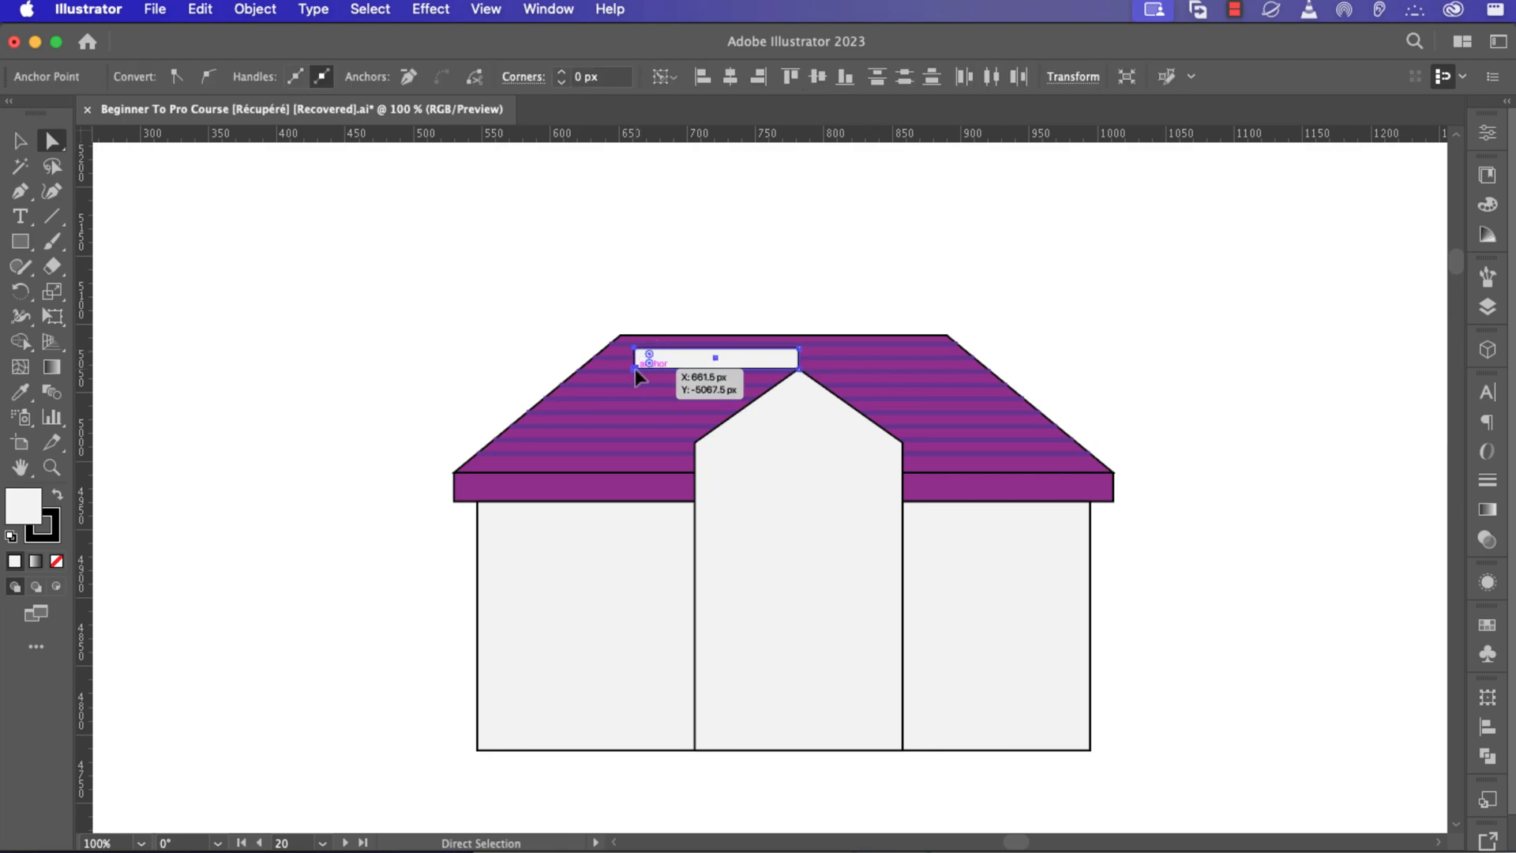
left_click_drag(635, 368, 683, 460)
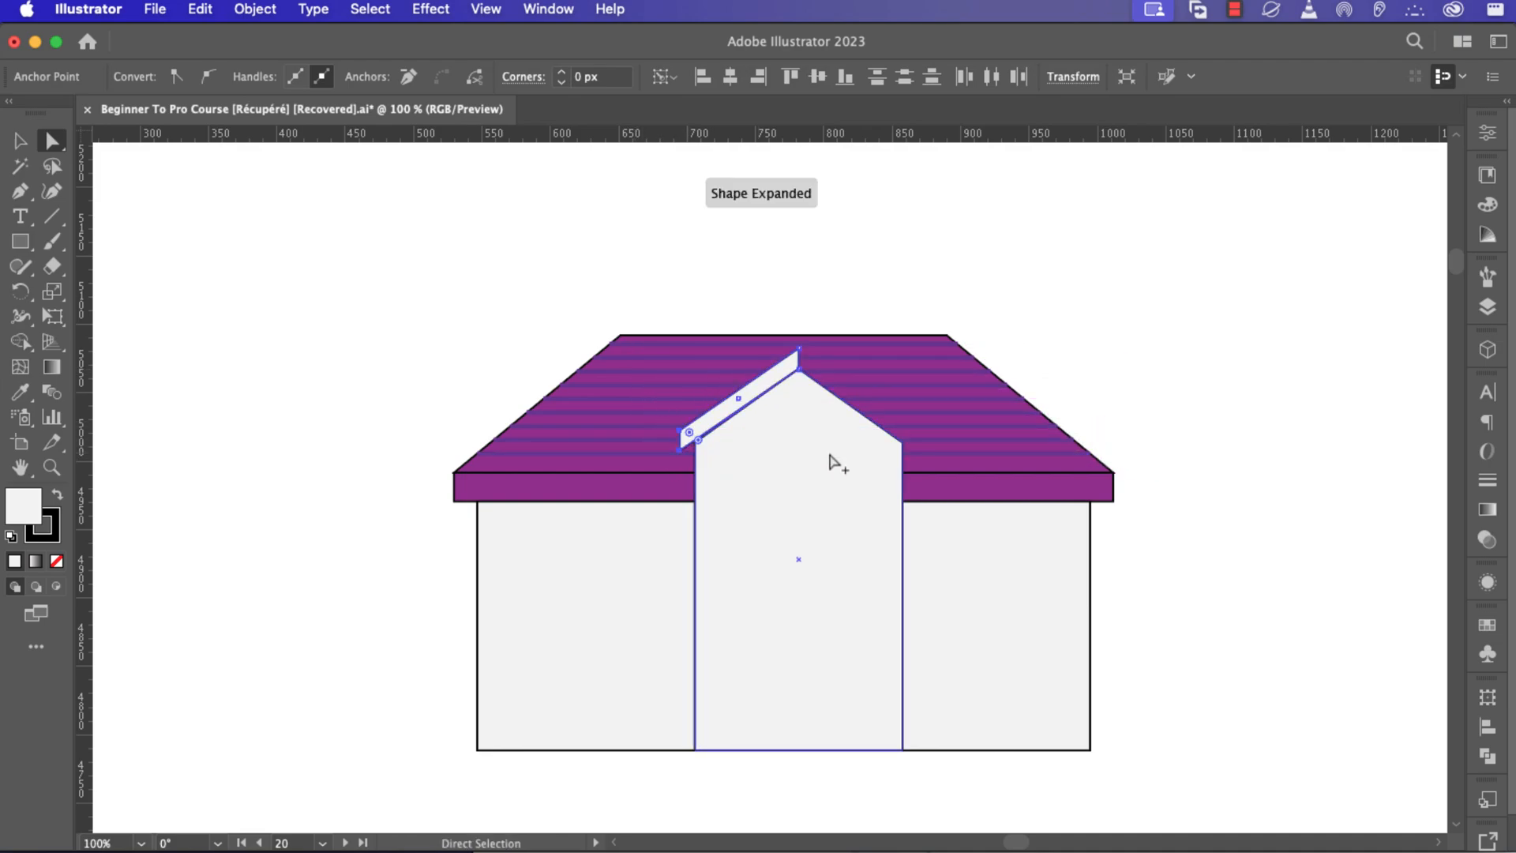
Move the trim board's lower-left anchor slightly down to square its end against the gable edge.
left_click(894, 451)
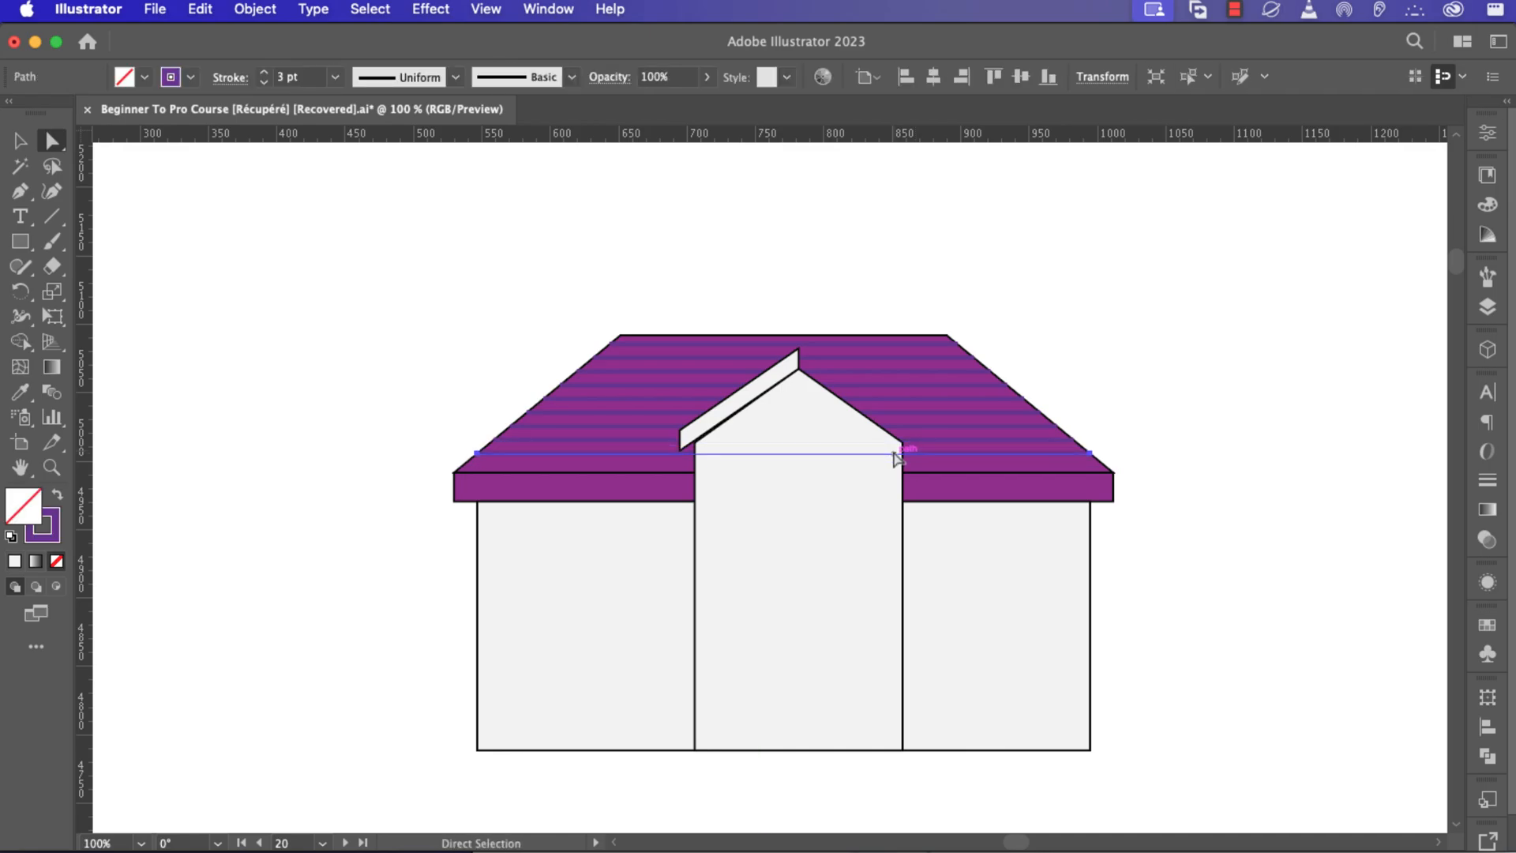
left_click(873, 456)
scroll(727, 427, "up", 3)
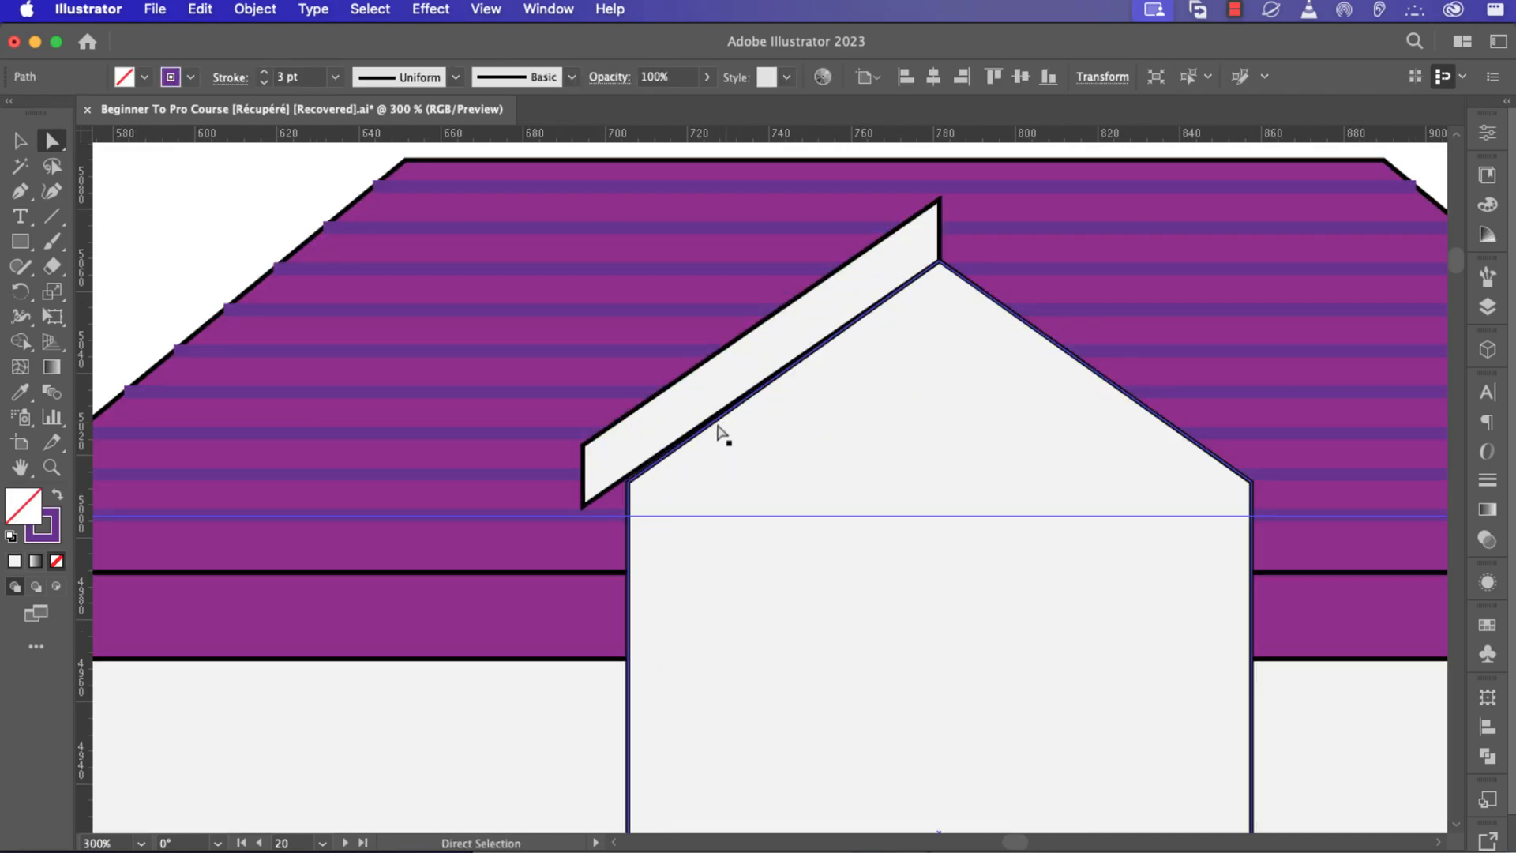
left_click(584, 507)
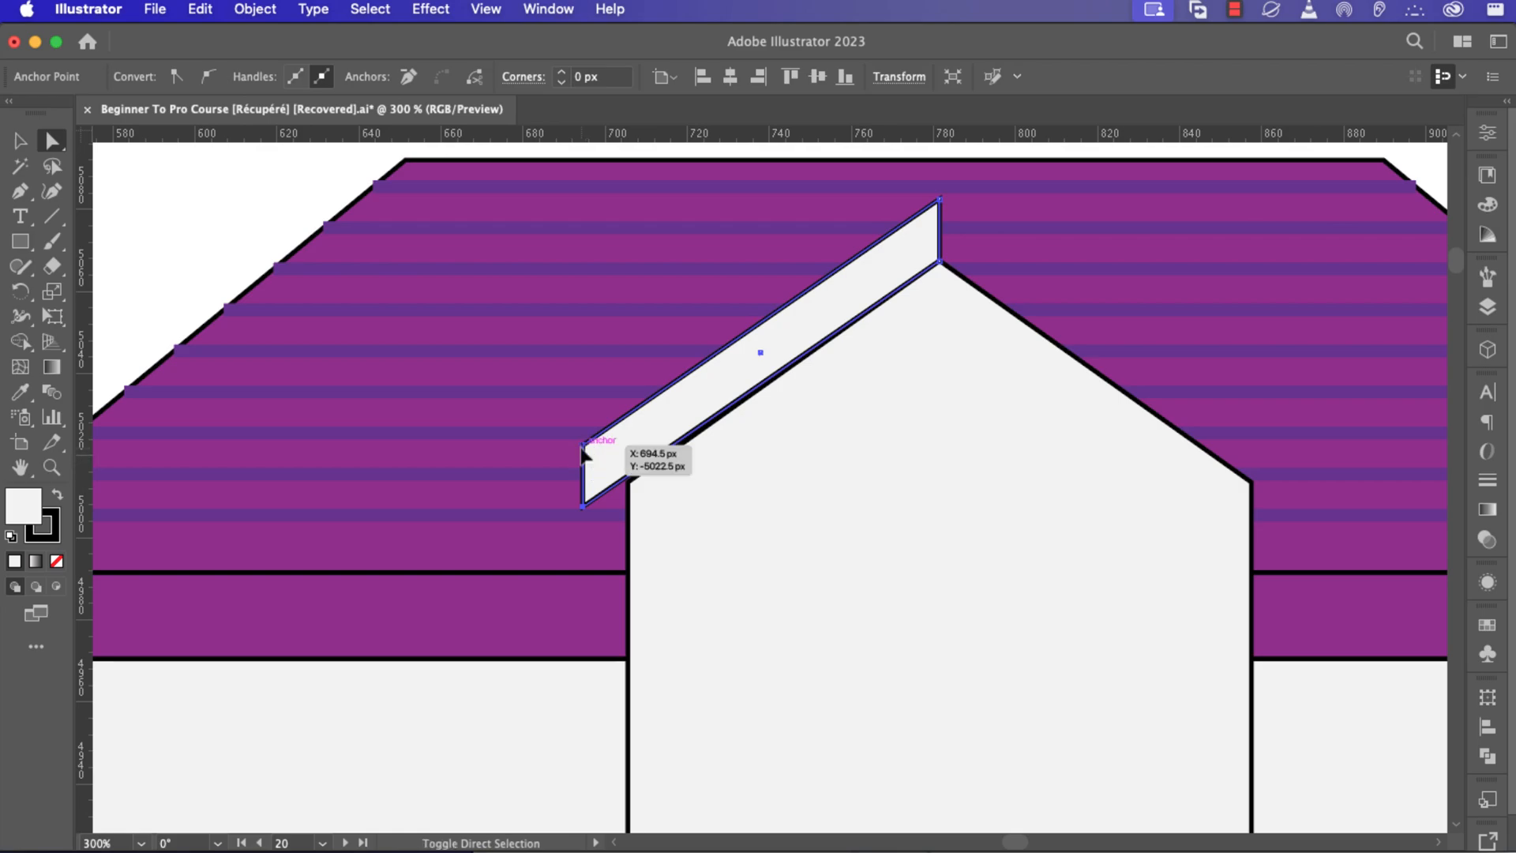
left_click(582, 445, "shift")
left_click_drag(583, 505, 585, 515)
Reflect a copy of the trim board vertically about the gable peak to form the right-side trim.
key("v")
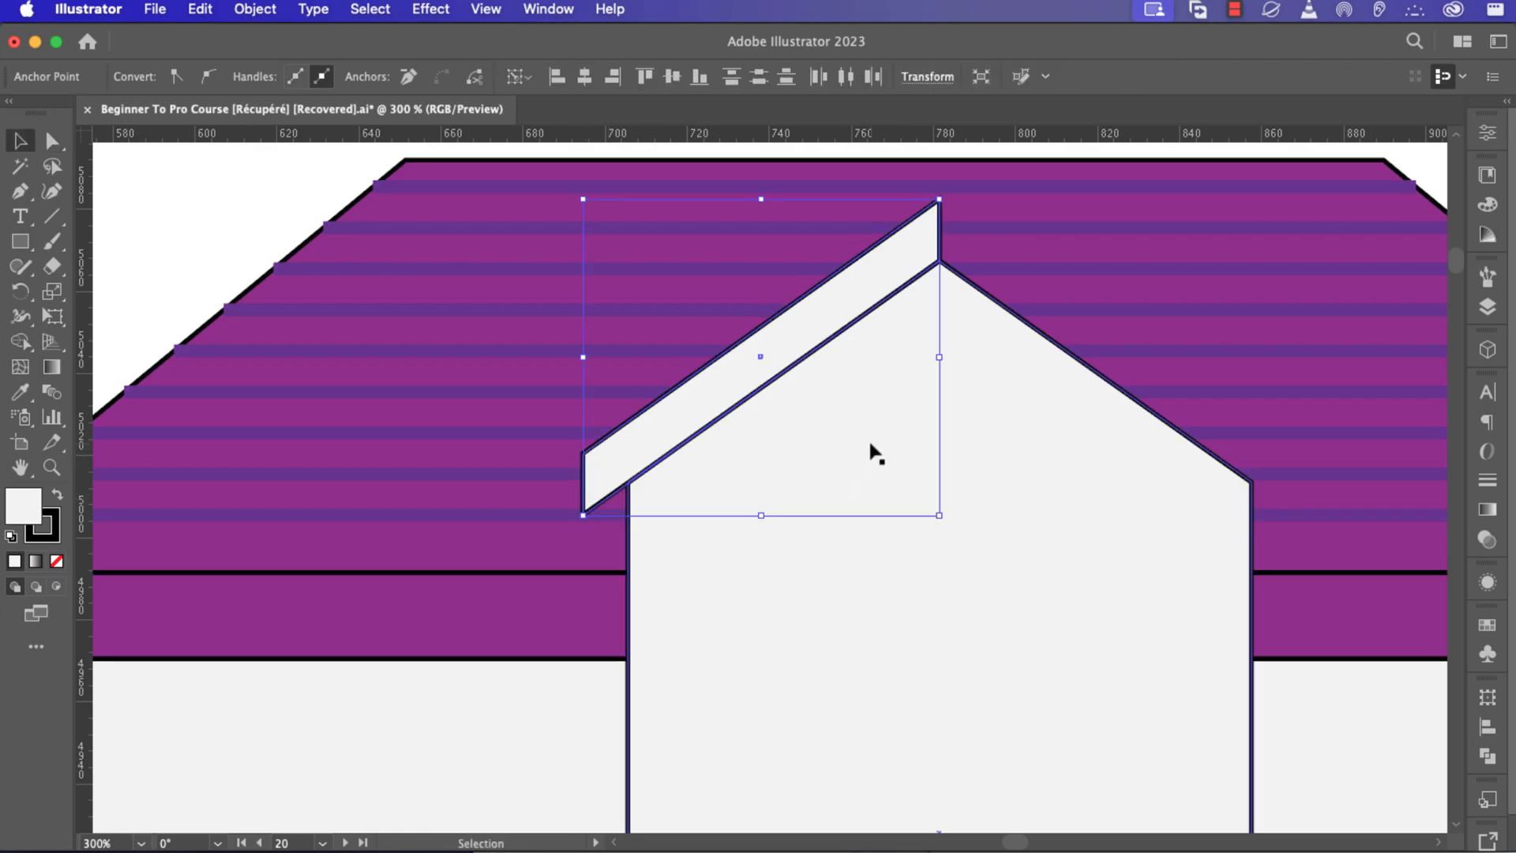
left_click(829, 329)
left_click_drag(1026, 423, 744, 433)
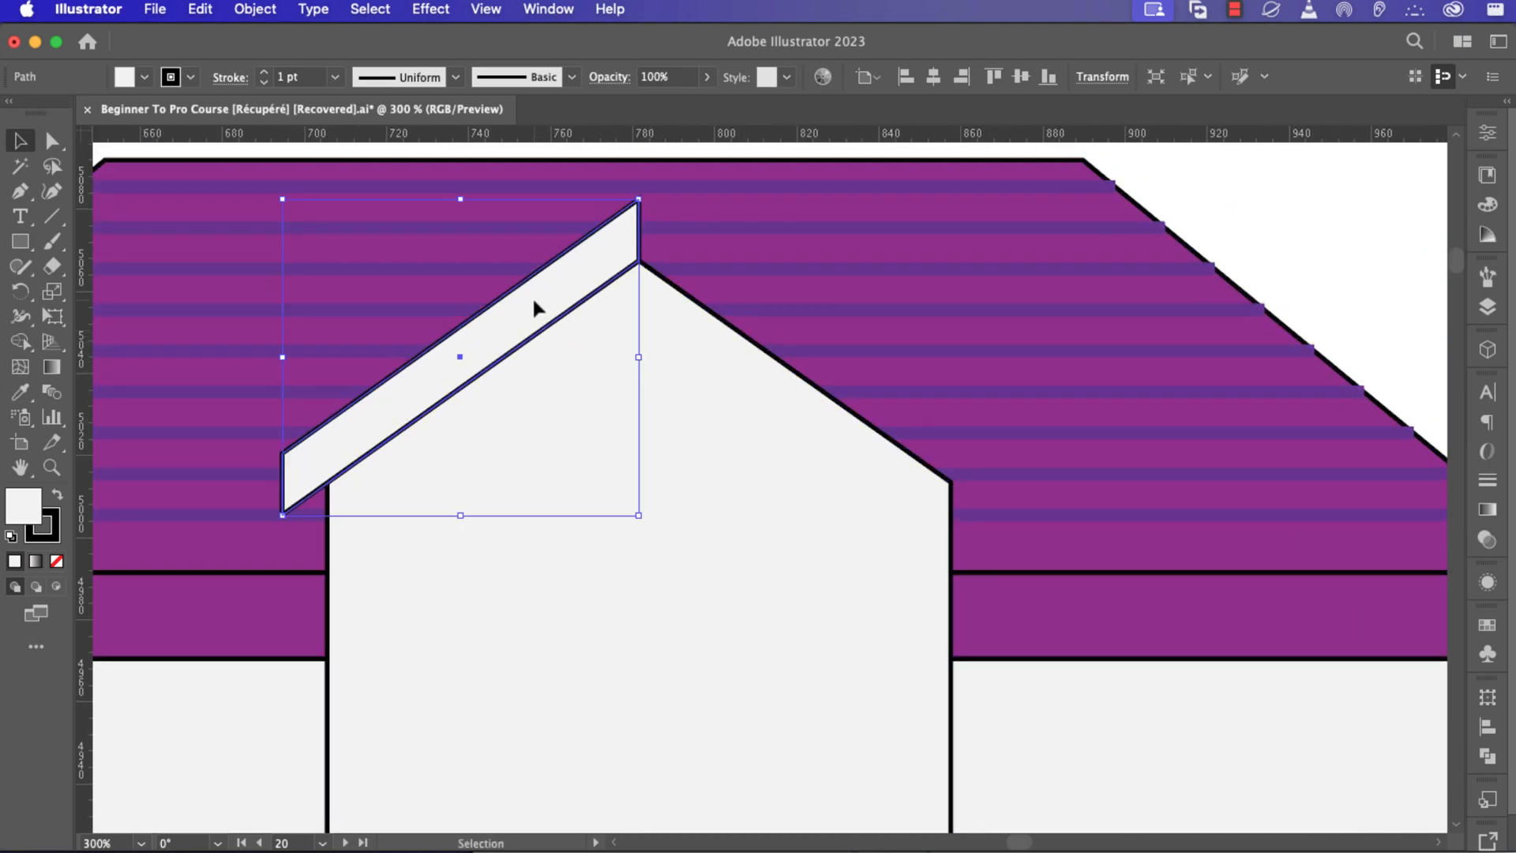
key("o")
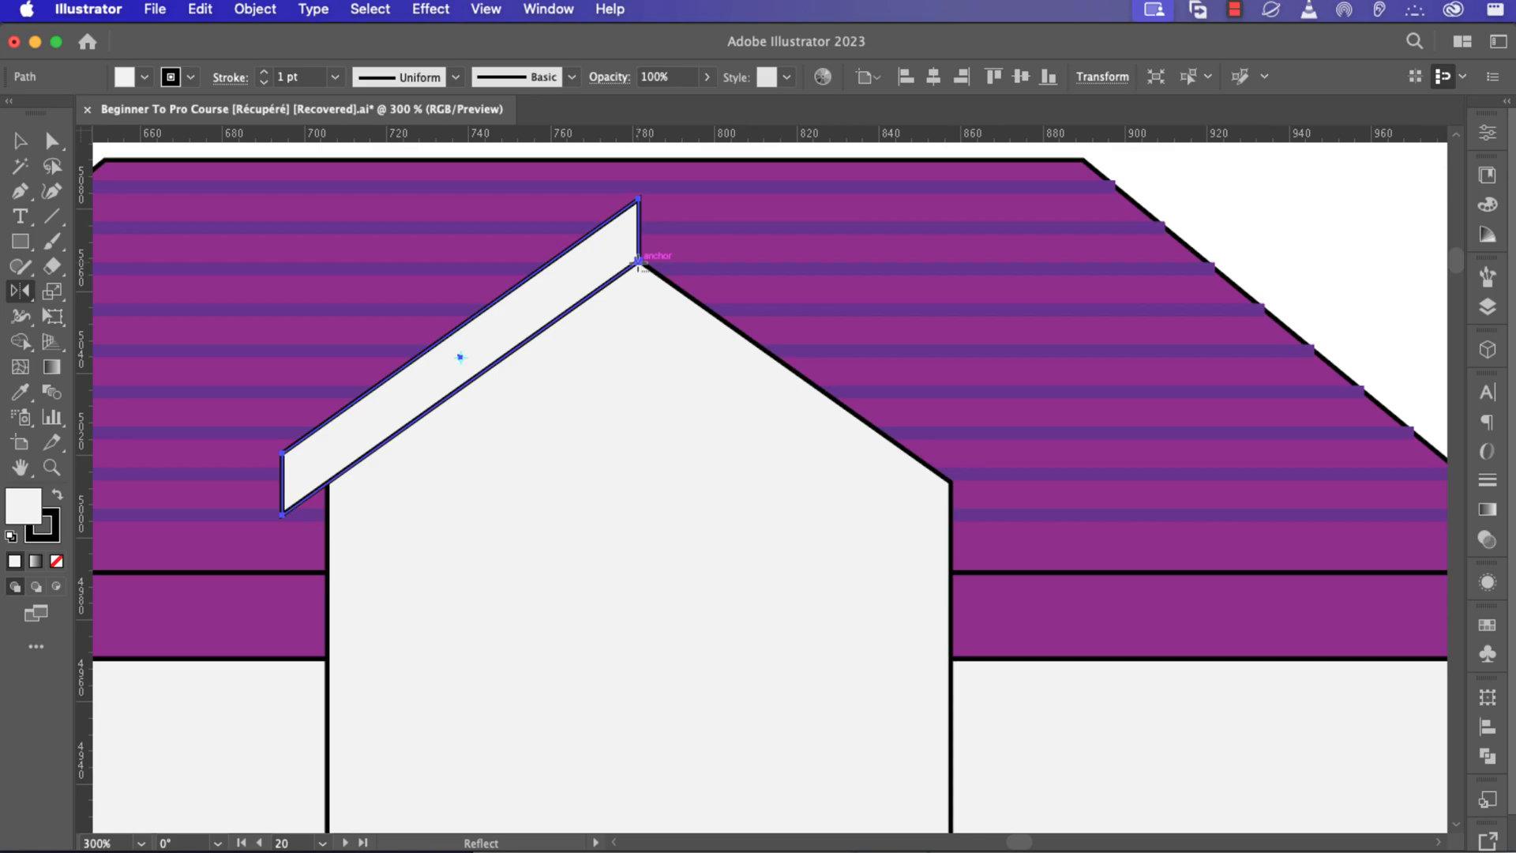
left_click(638, 262, "alt")
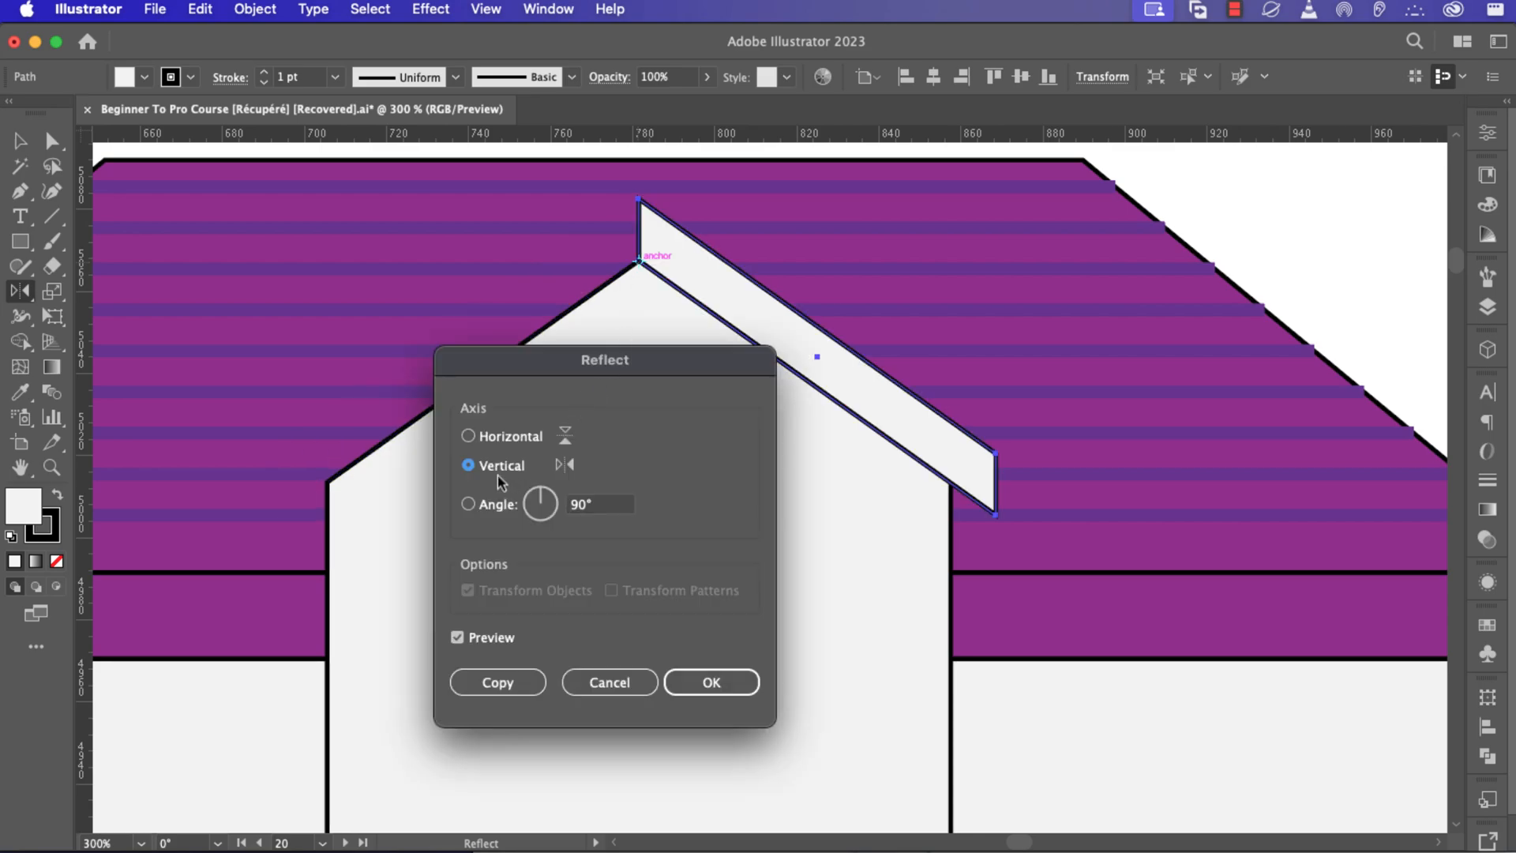
left_click(498, 680)
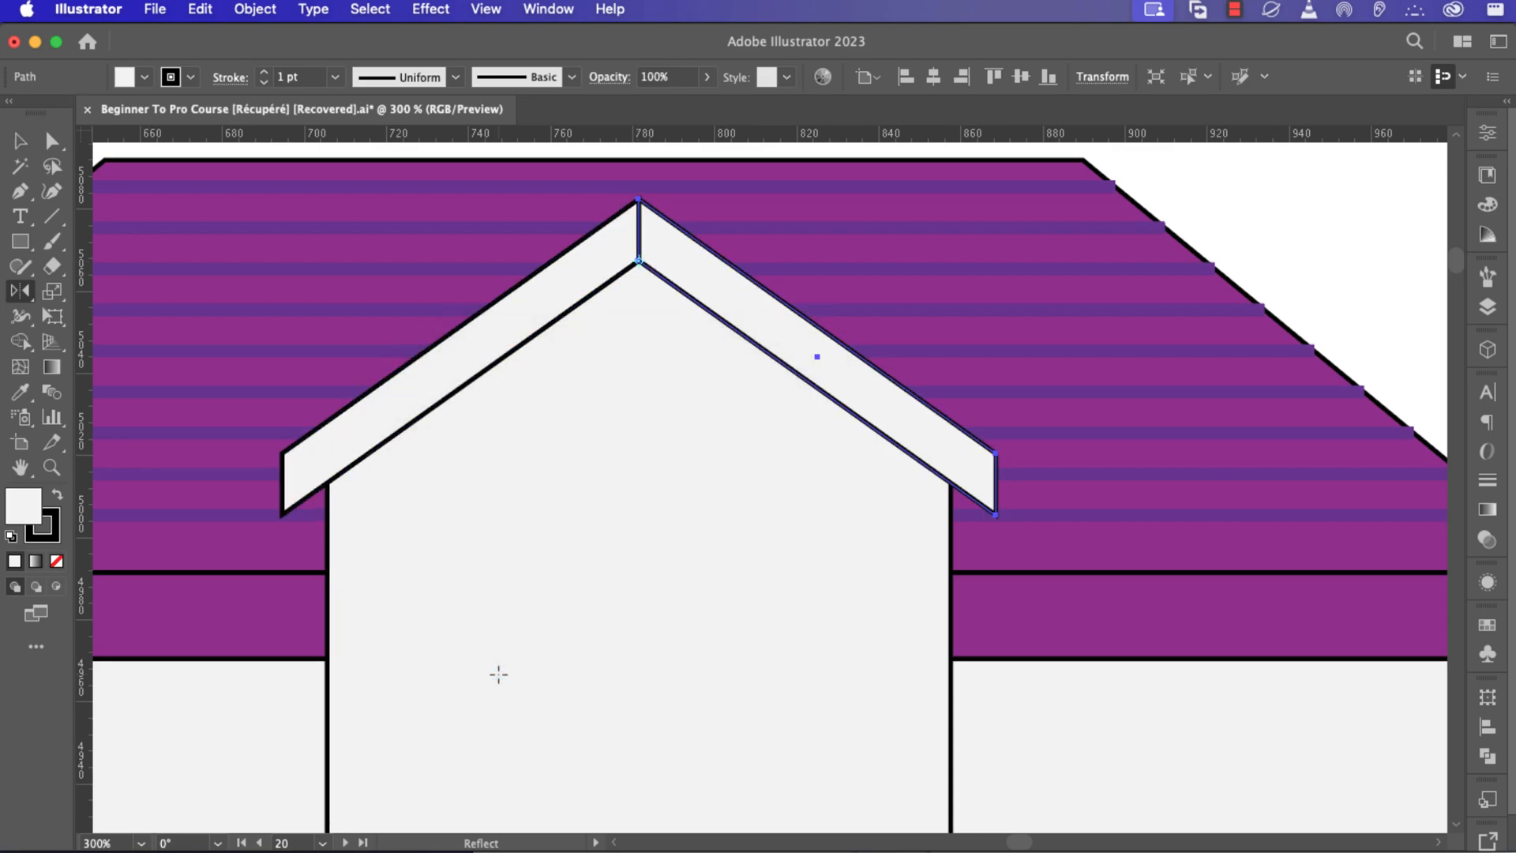
Merge the two gable trim boards into a single shape with the Shape Builder tool.
key("v")
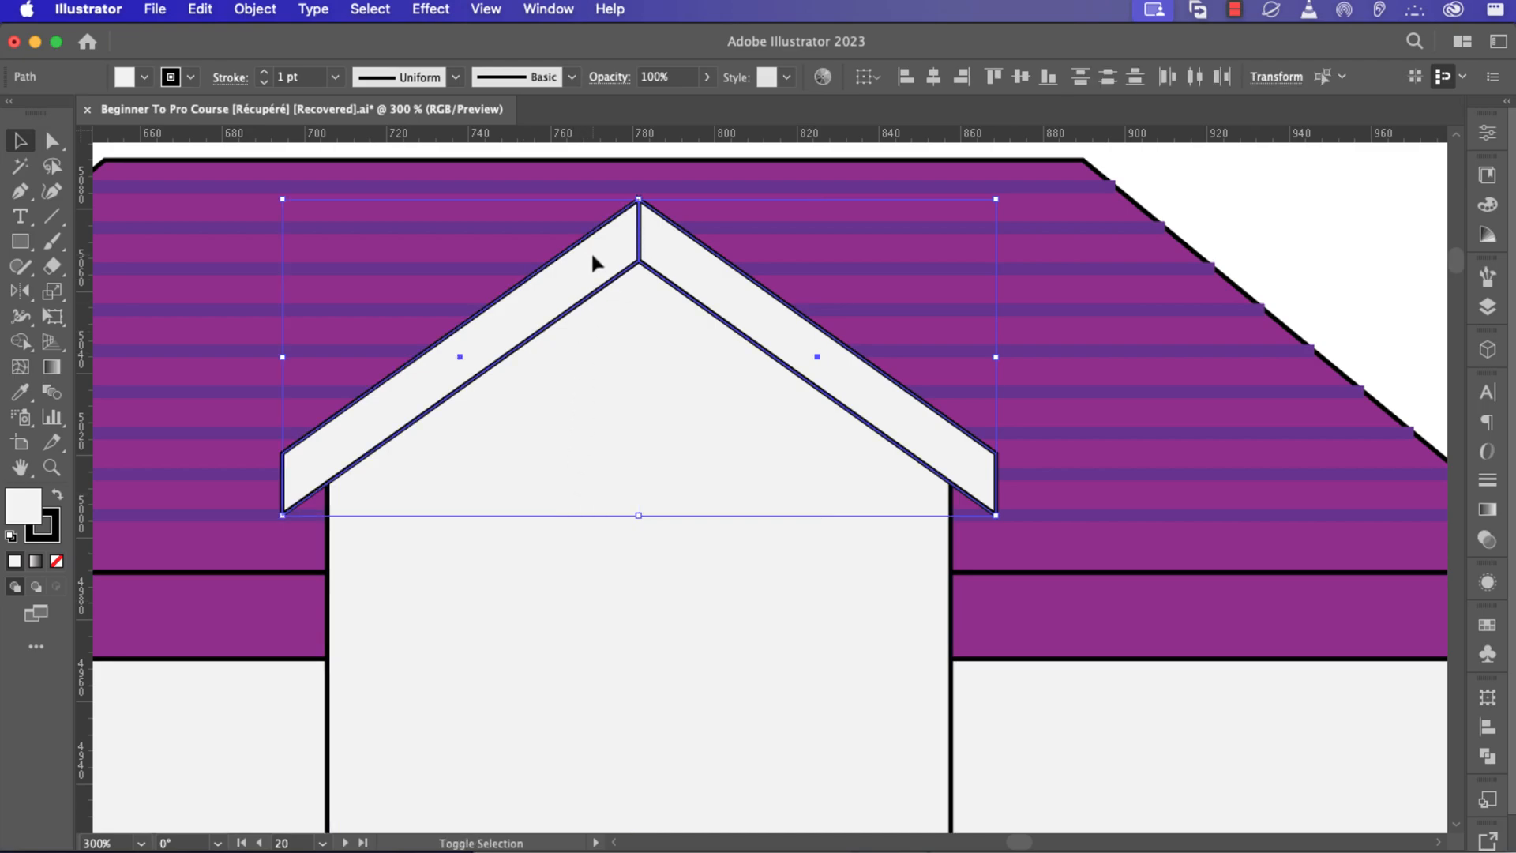
key("shift+m")
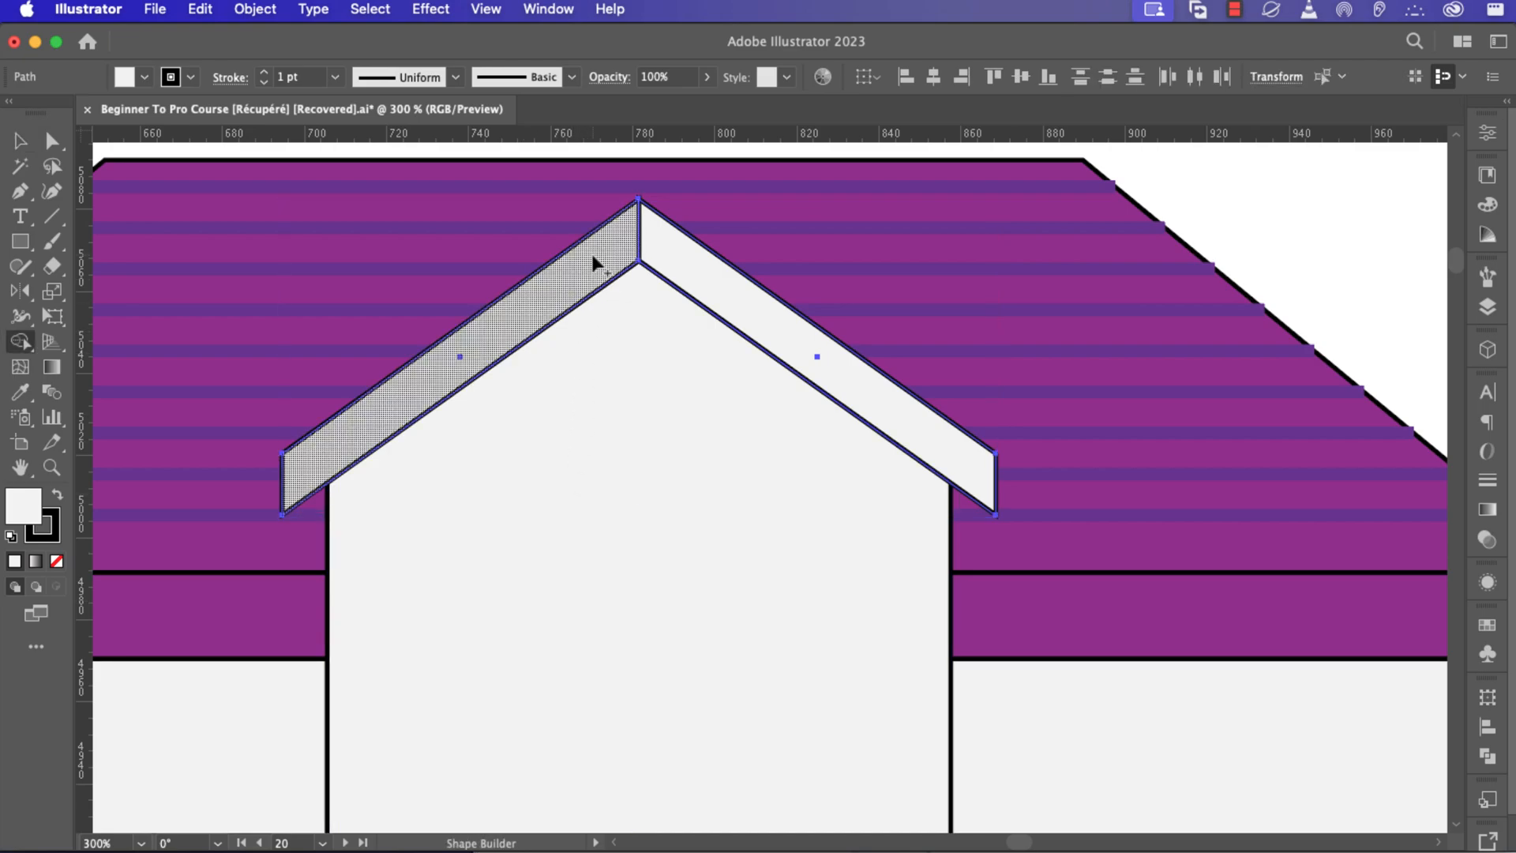
left_click_drag(593, 257, 679, 253)
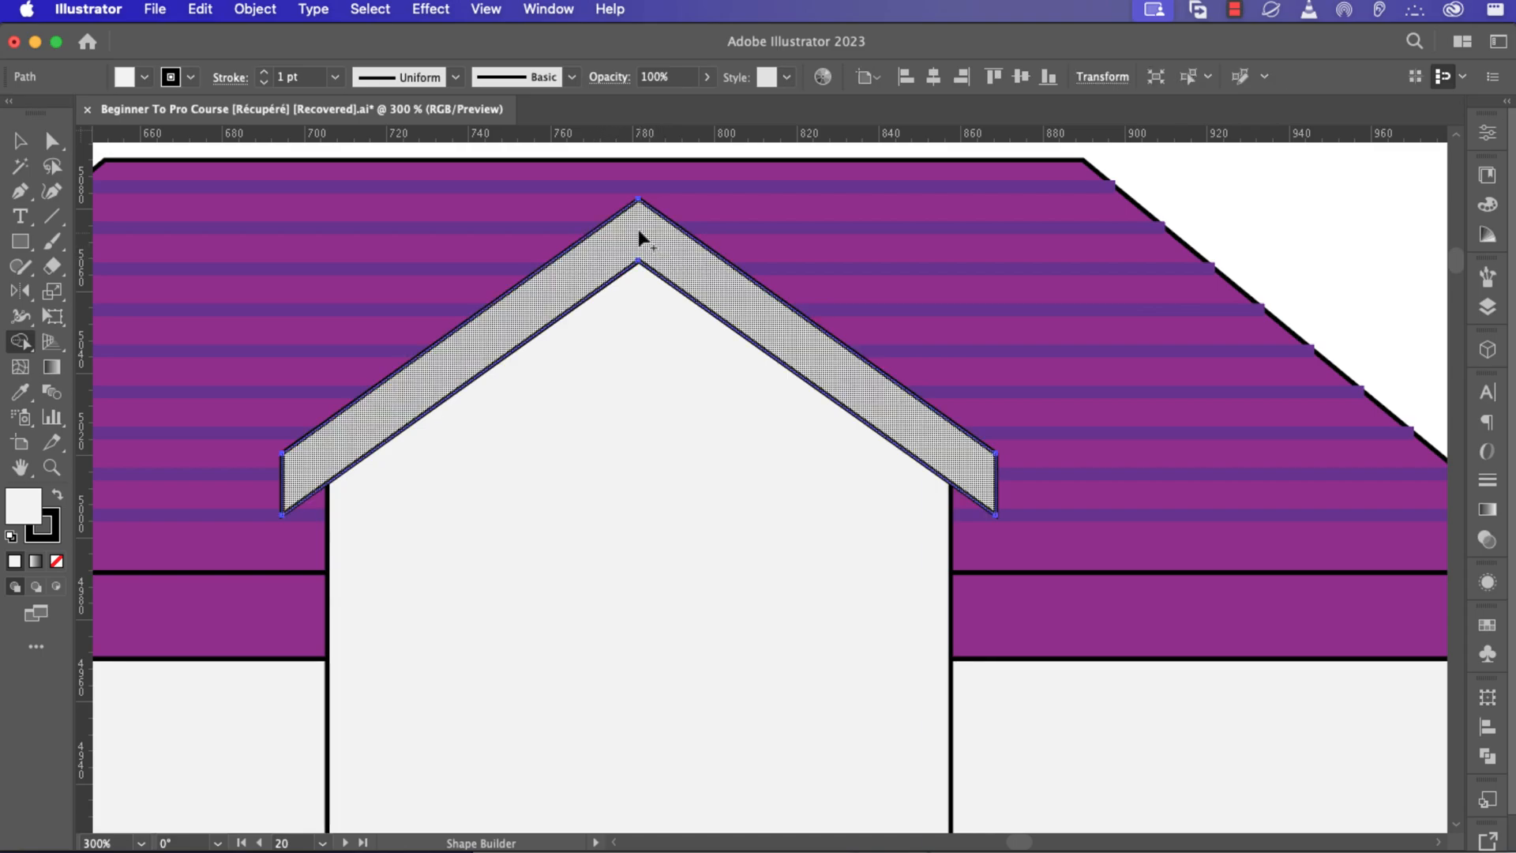
scroll(638, 229, "up", 5)
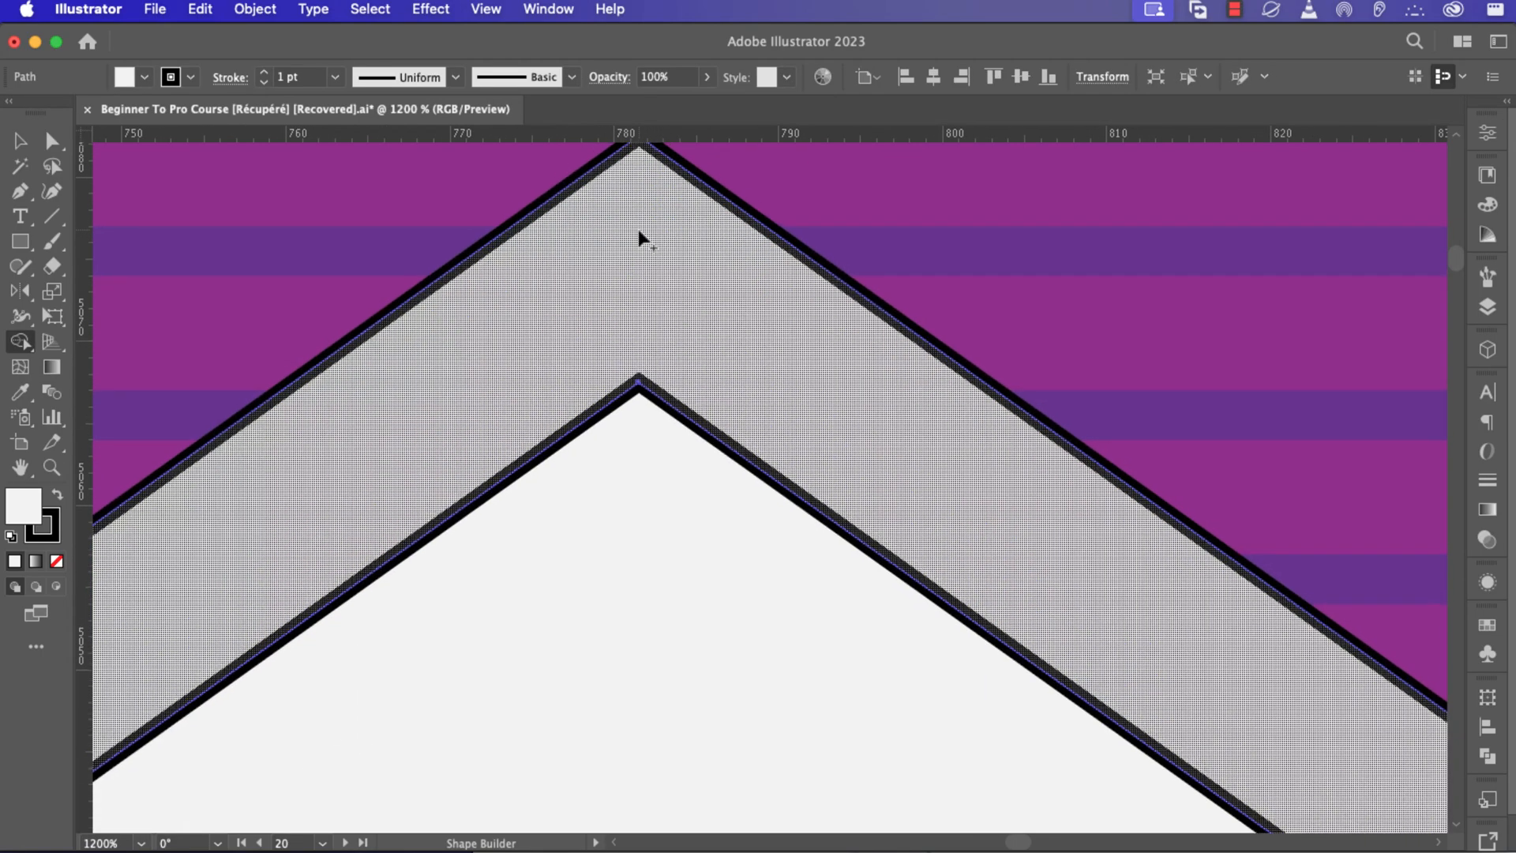
scroll(638, 229, "up", 2)
scroll(638, 229, "down", 10)
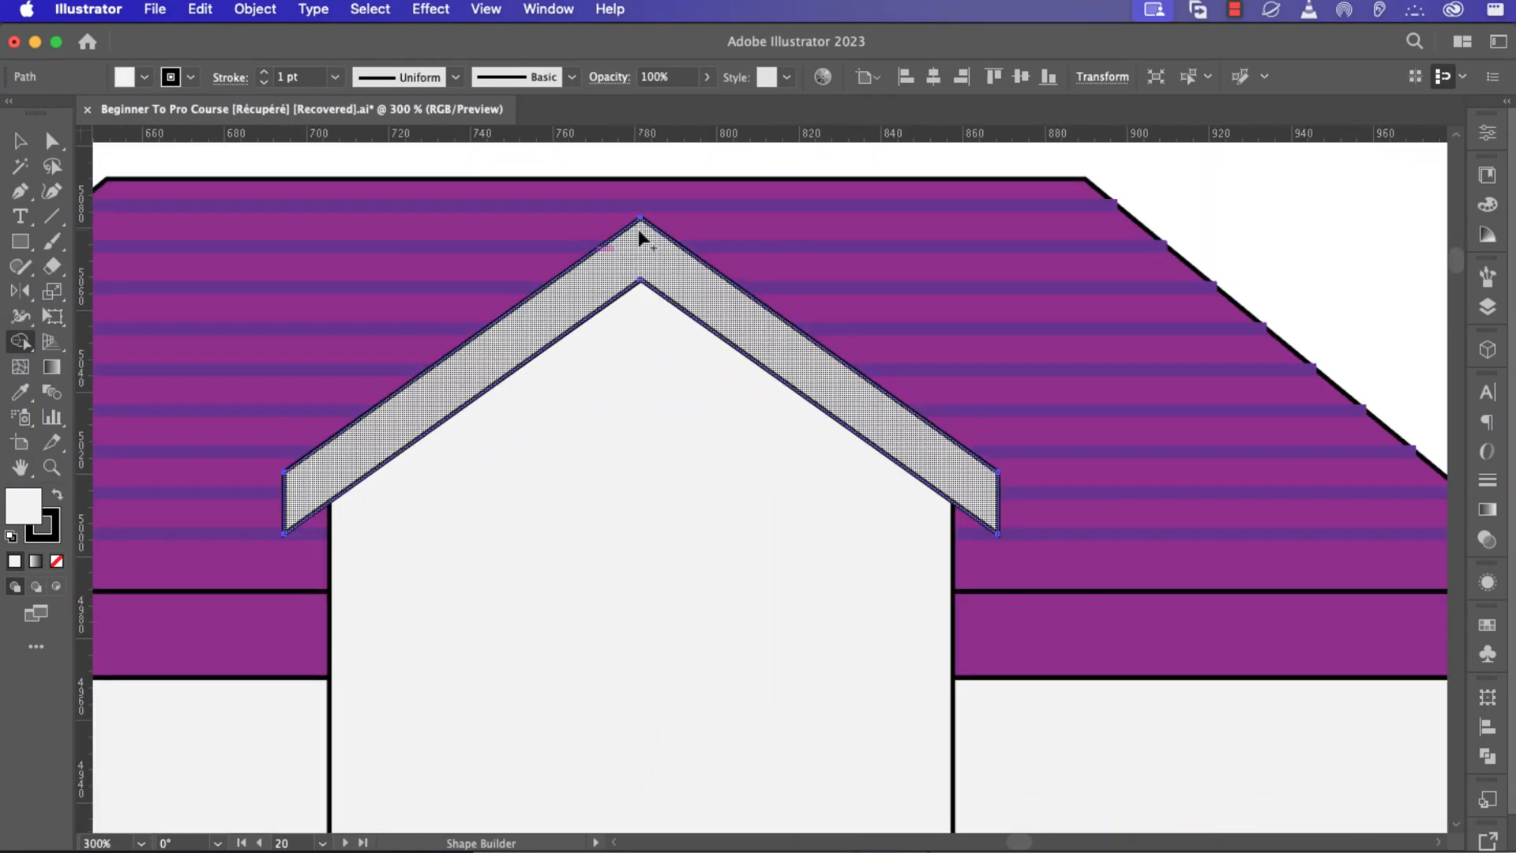
scroll(640, 237, "down", 2)
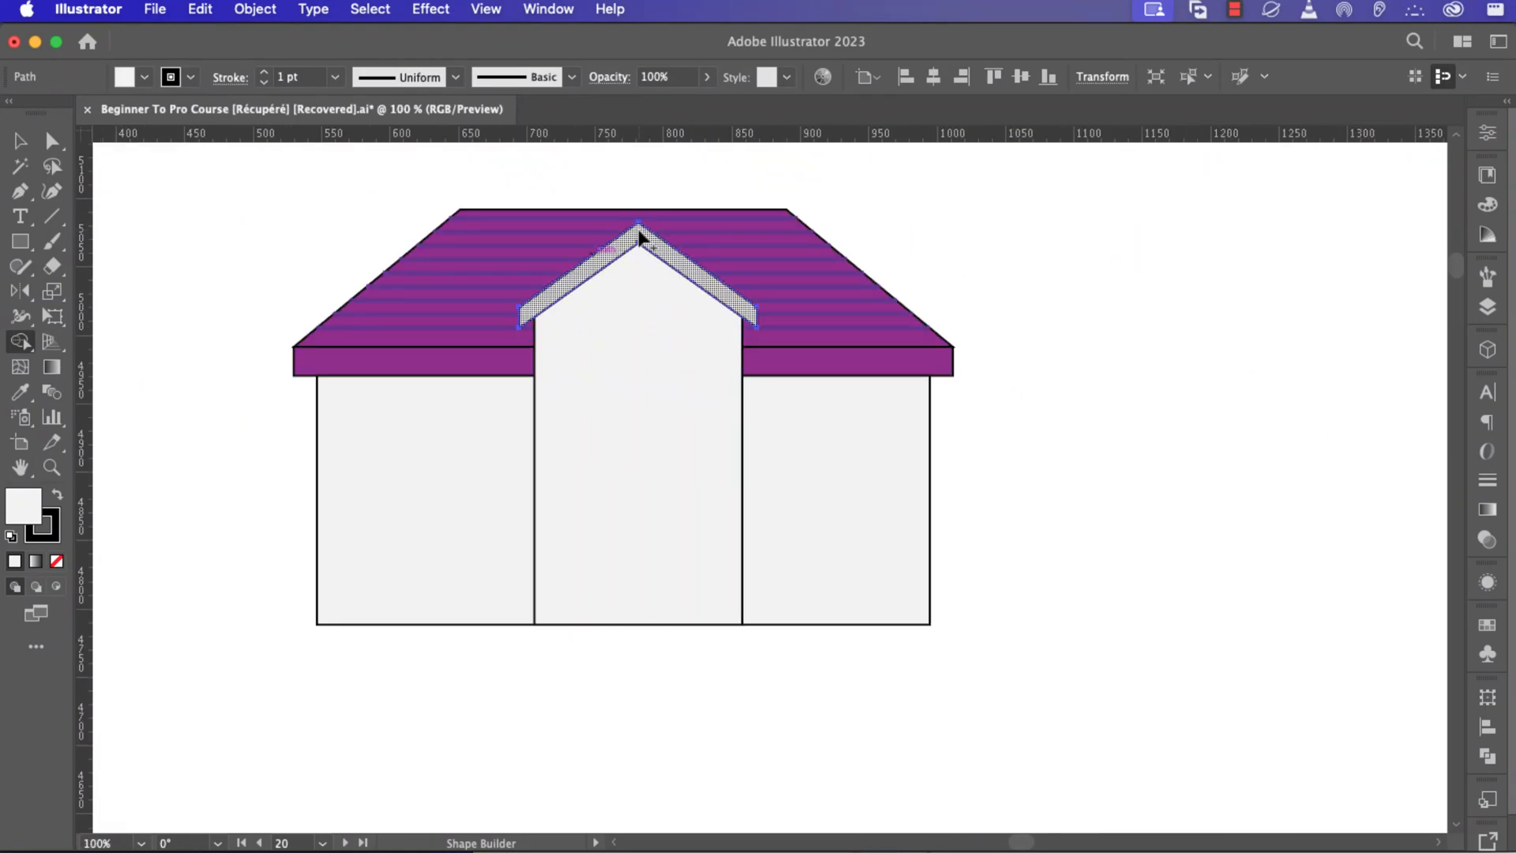
scroll(637, 237, "down", 3)
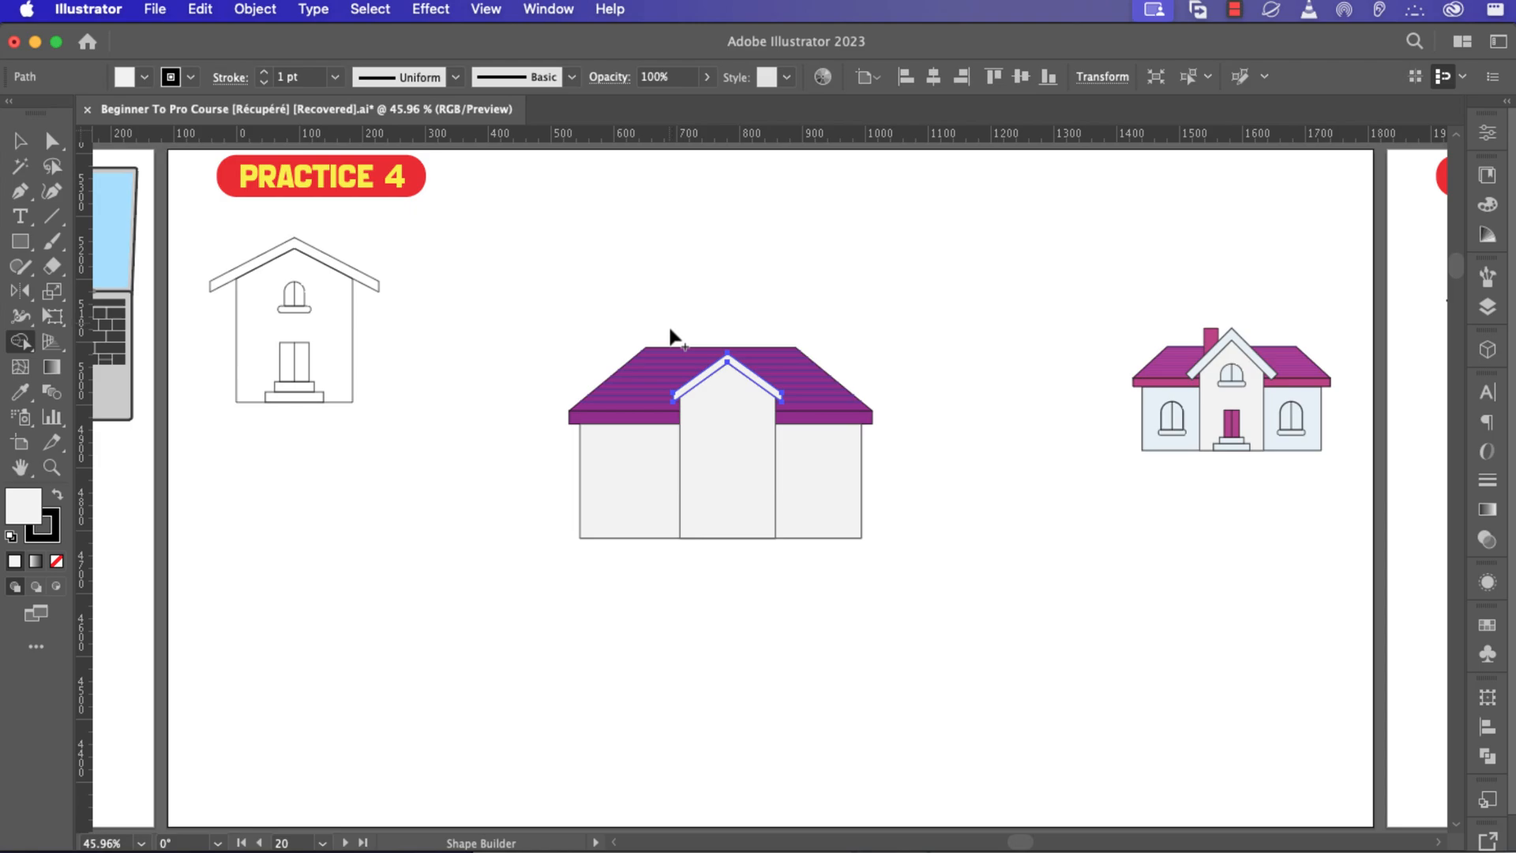
Draw a small rectangle at the bottom of the gable section as the lower doorstep.
key("m")
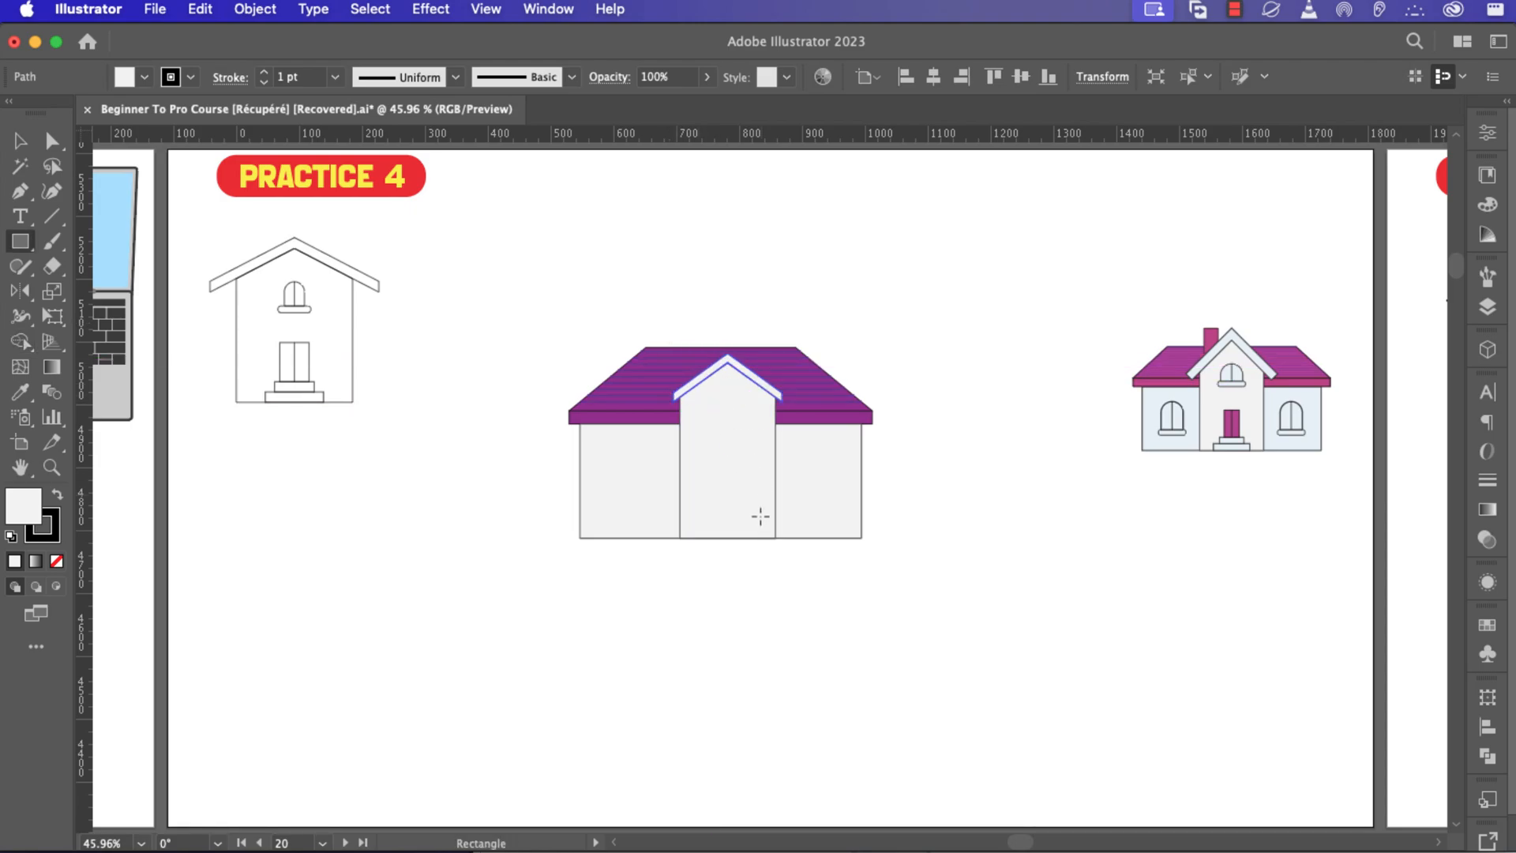
scroll(752, 518, "up", 5)
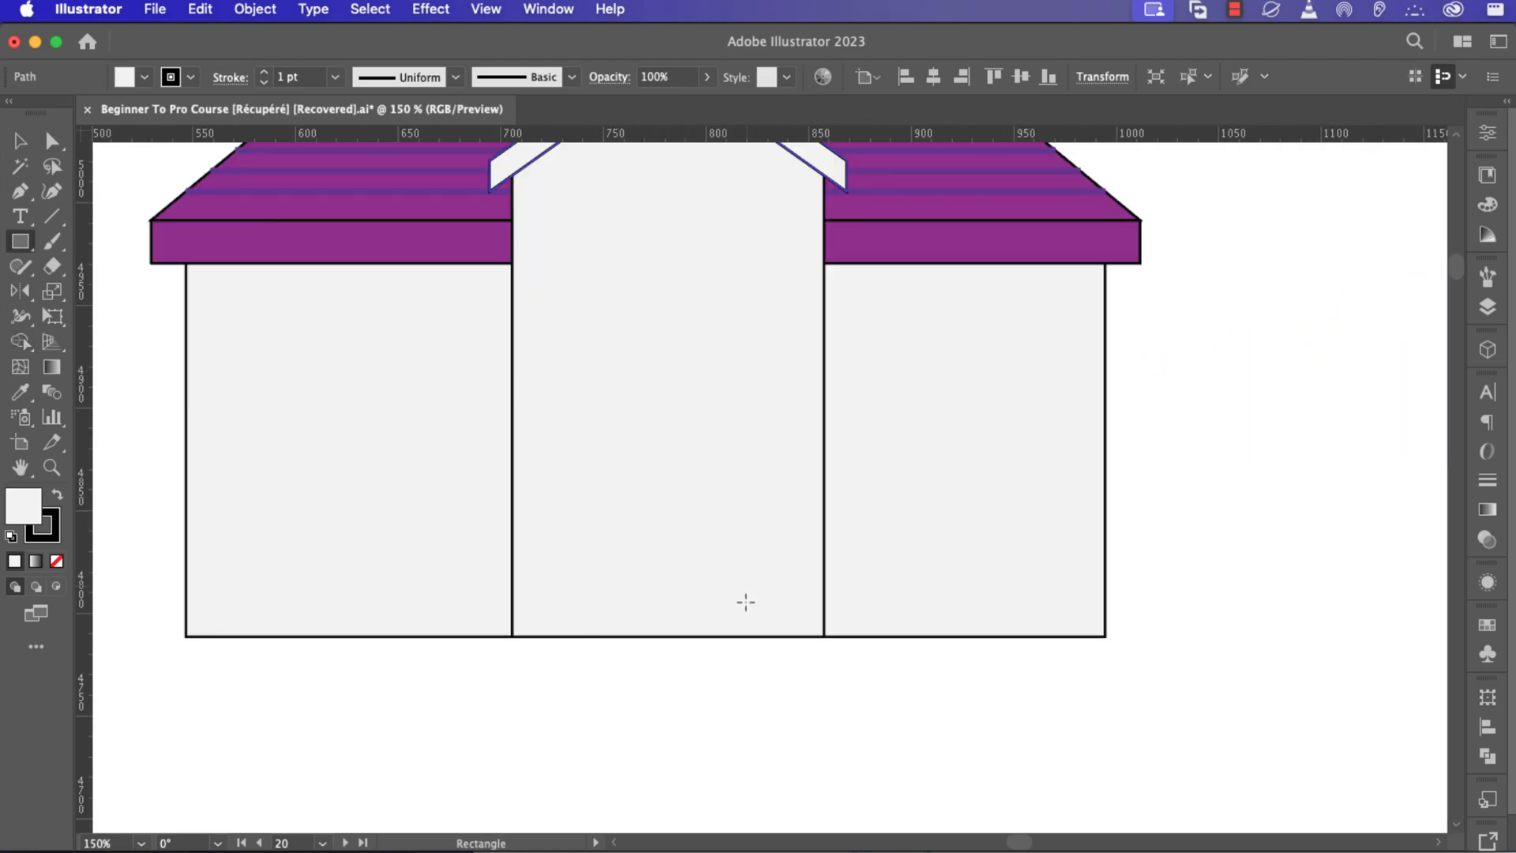
left_click_drag(747, 636, 597, 613)
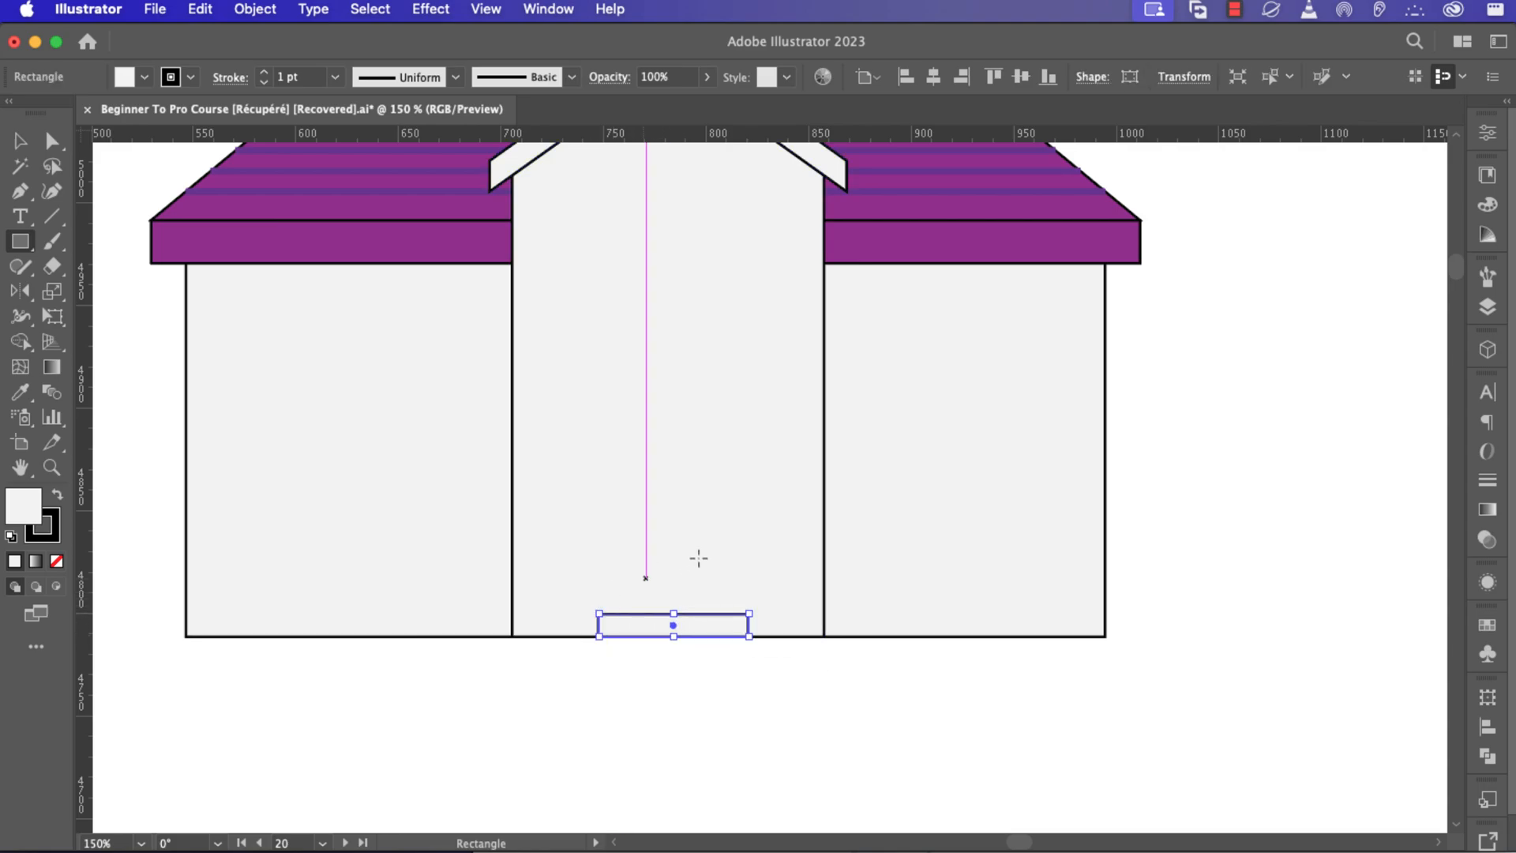
Draw a narrower rectangle above the lower doorstep and adjust its corner to form the upper step.
scroll(702, 552, "down", 3)
left_click_drag(731, 532, 657, 506)
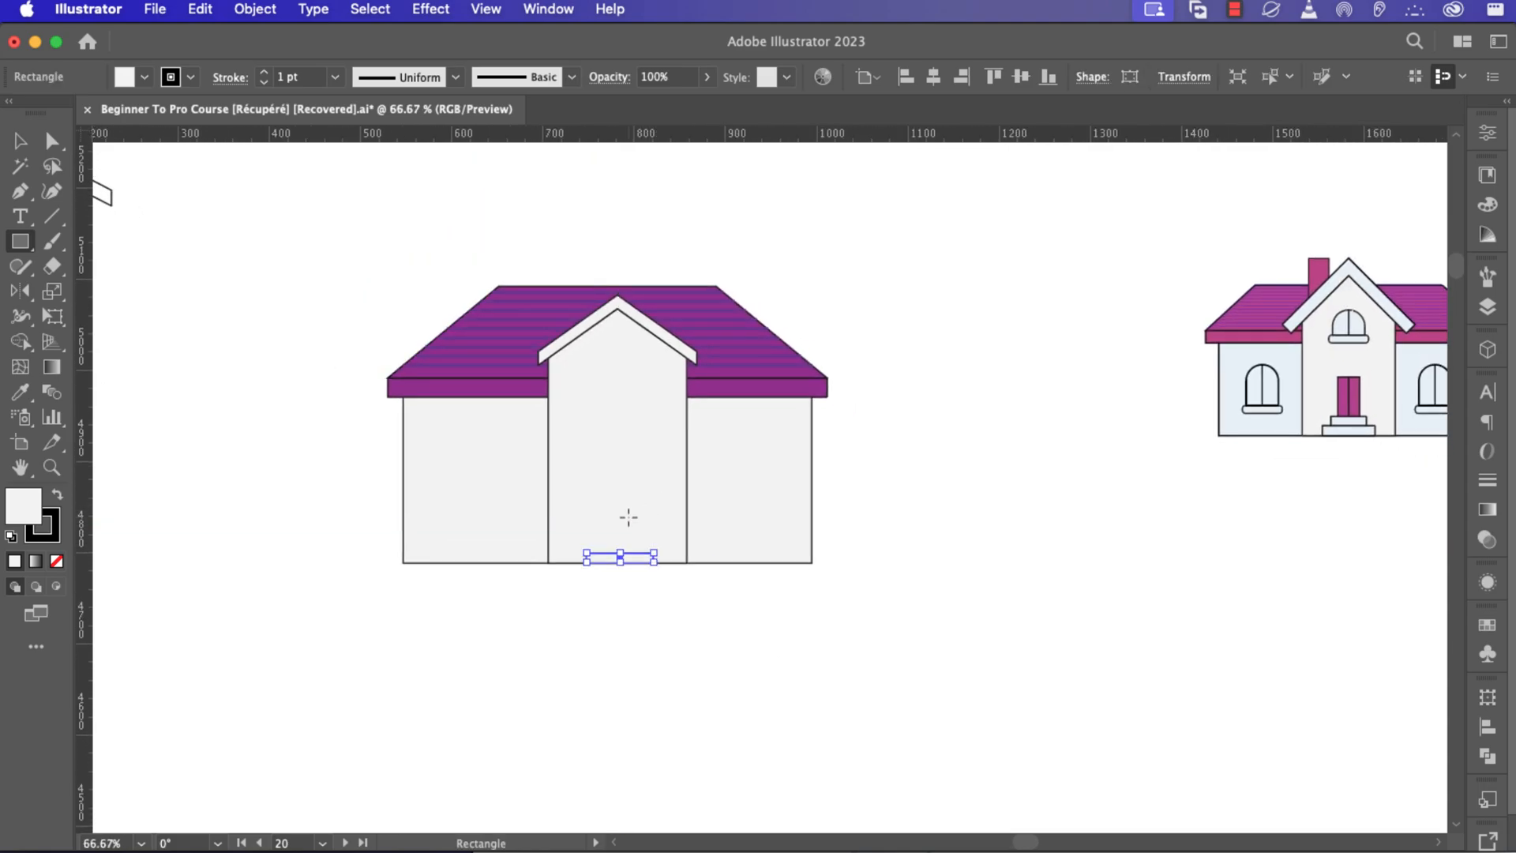
scroll(625, 527, "up", 3)
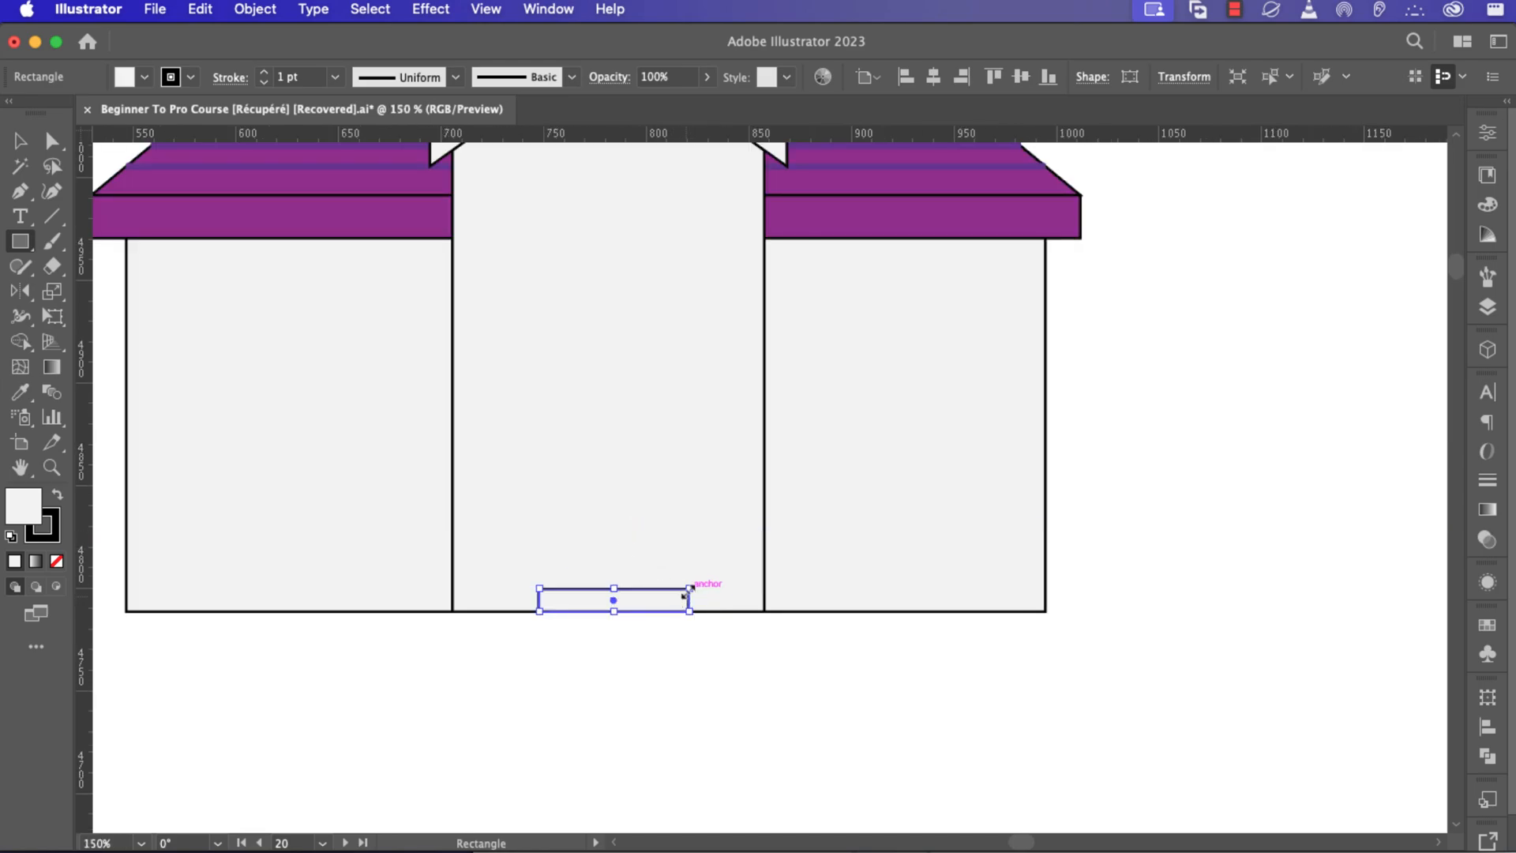
mouse_move(687, 588)
left_mouse_down()
mouse_move(703, 590)
mouse_move(624, 603)
mouse_move(624, 585)
mouse_move(701, 575)
mouse_move(680, 567)
left_mouse_up()
scroll(681, 567, "down", 4)
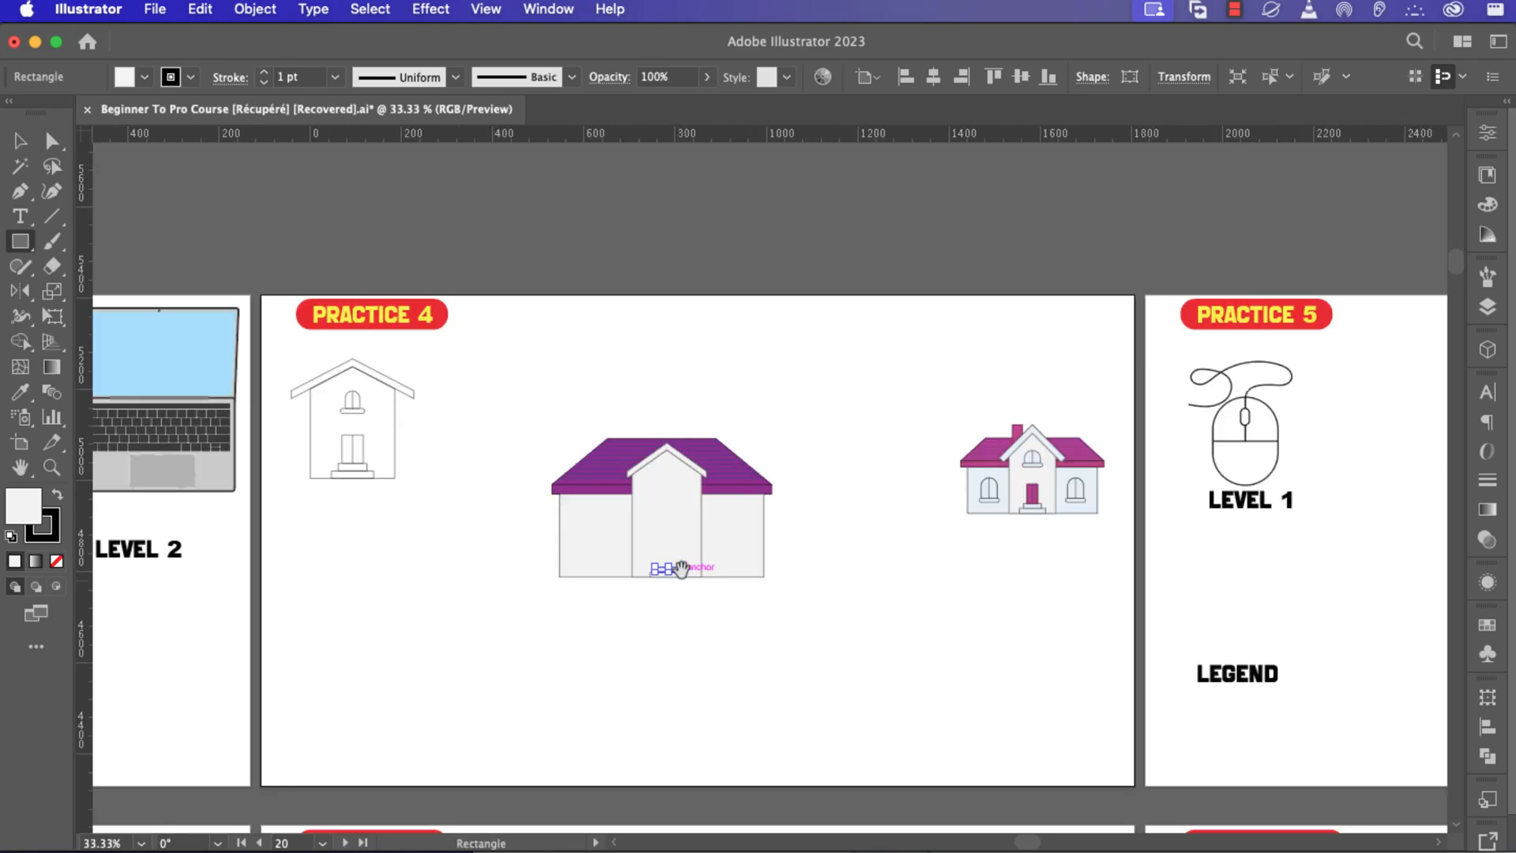
scroll(680, 567, "up", 1)
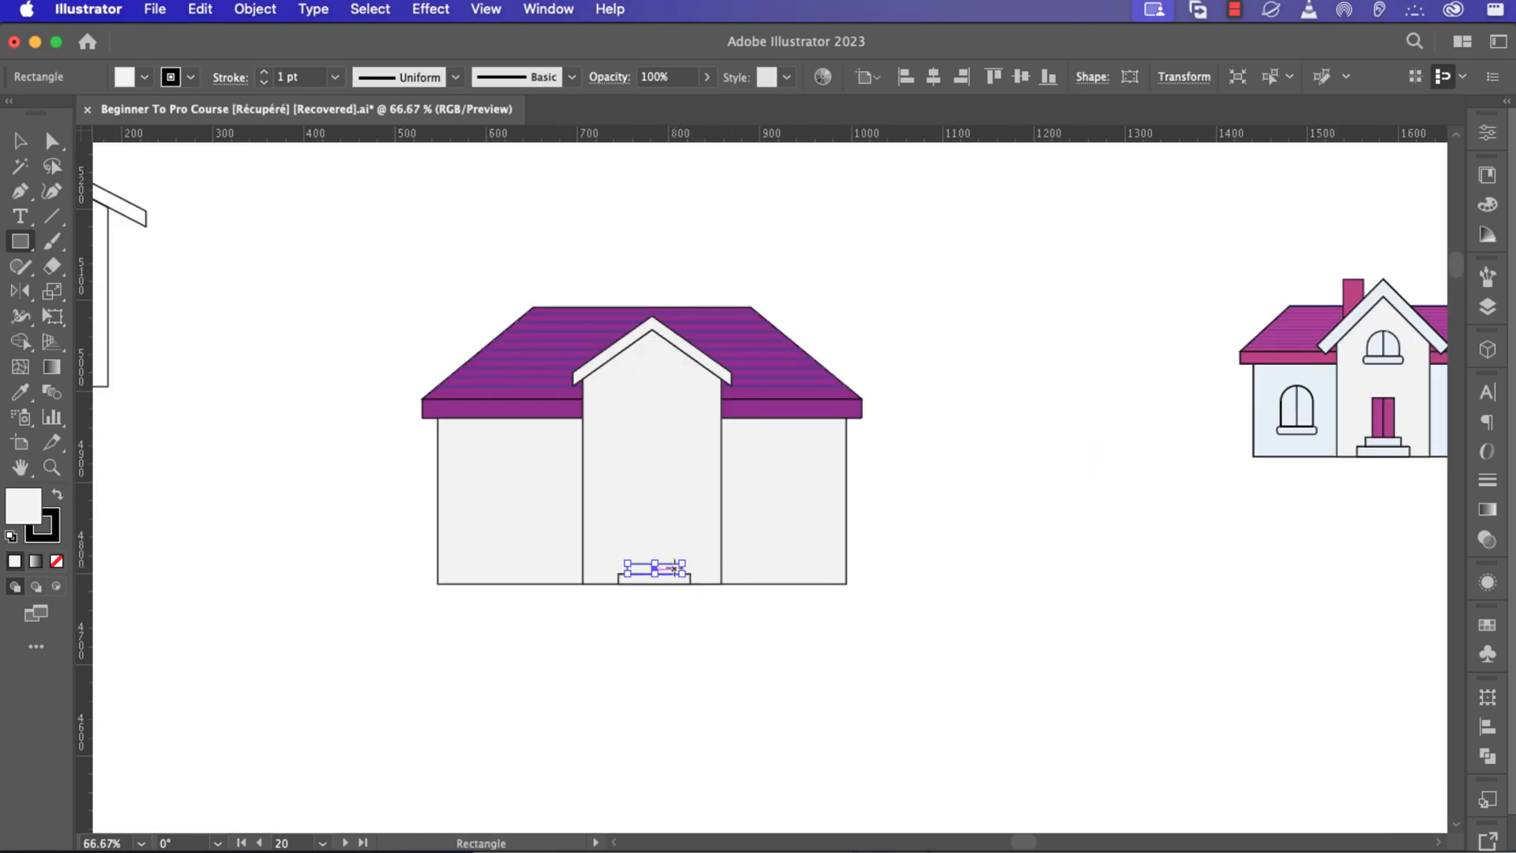
scroll(660, 561, "up", 2)
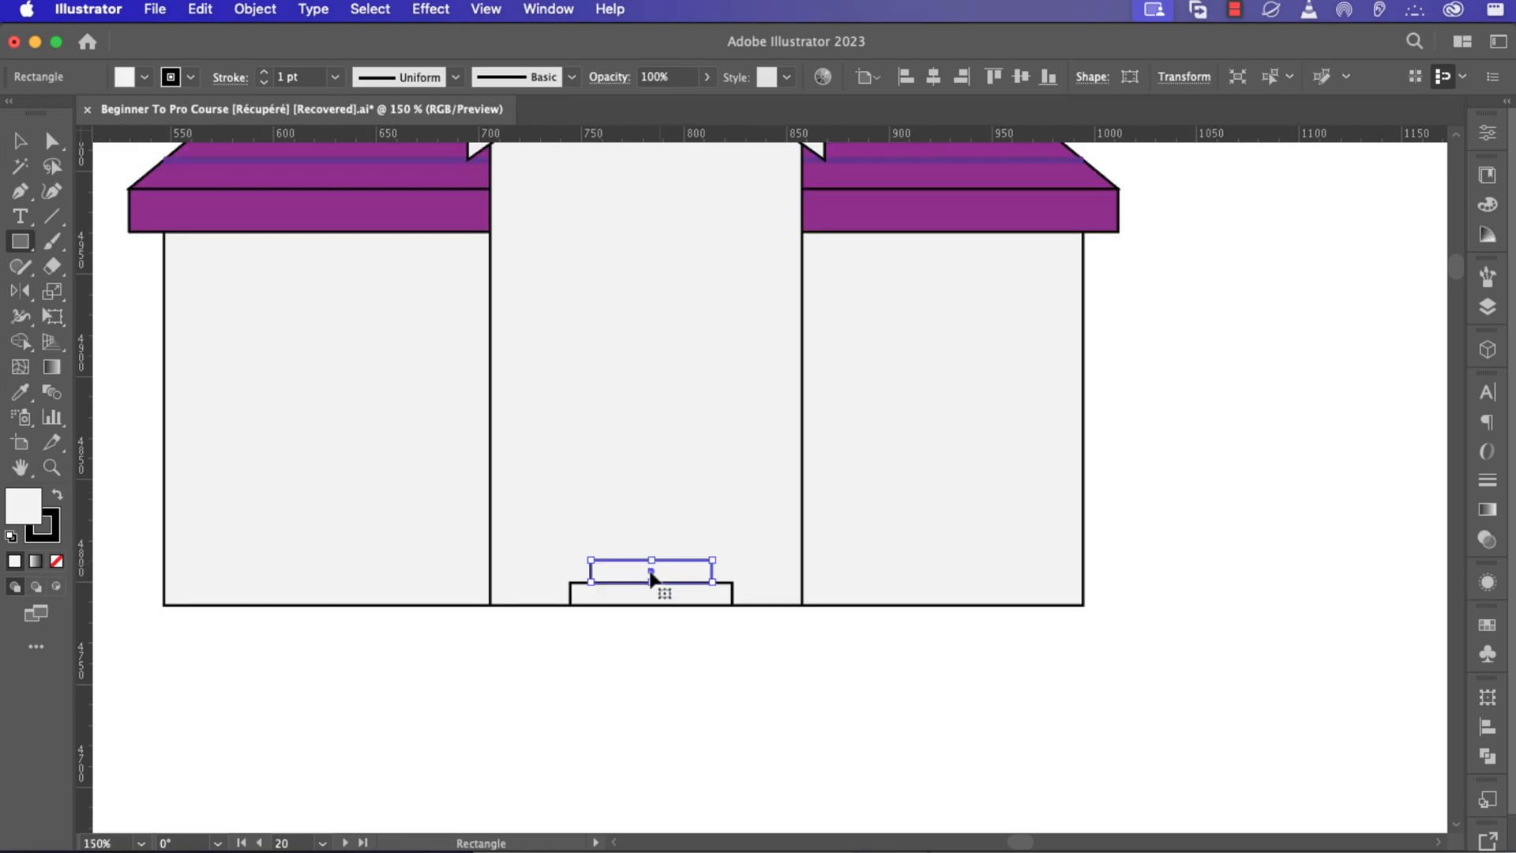
Draw a tall rectangle standing on the upper doorstep as the front door.
left_click_drag(651, 573, 651, 458)
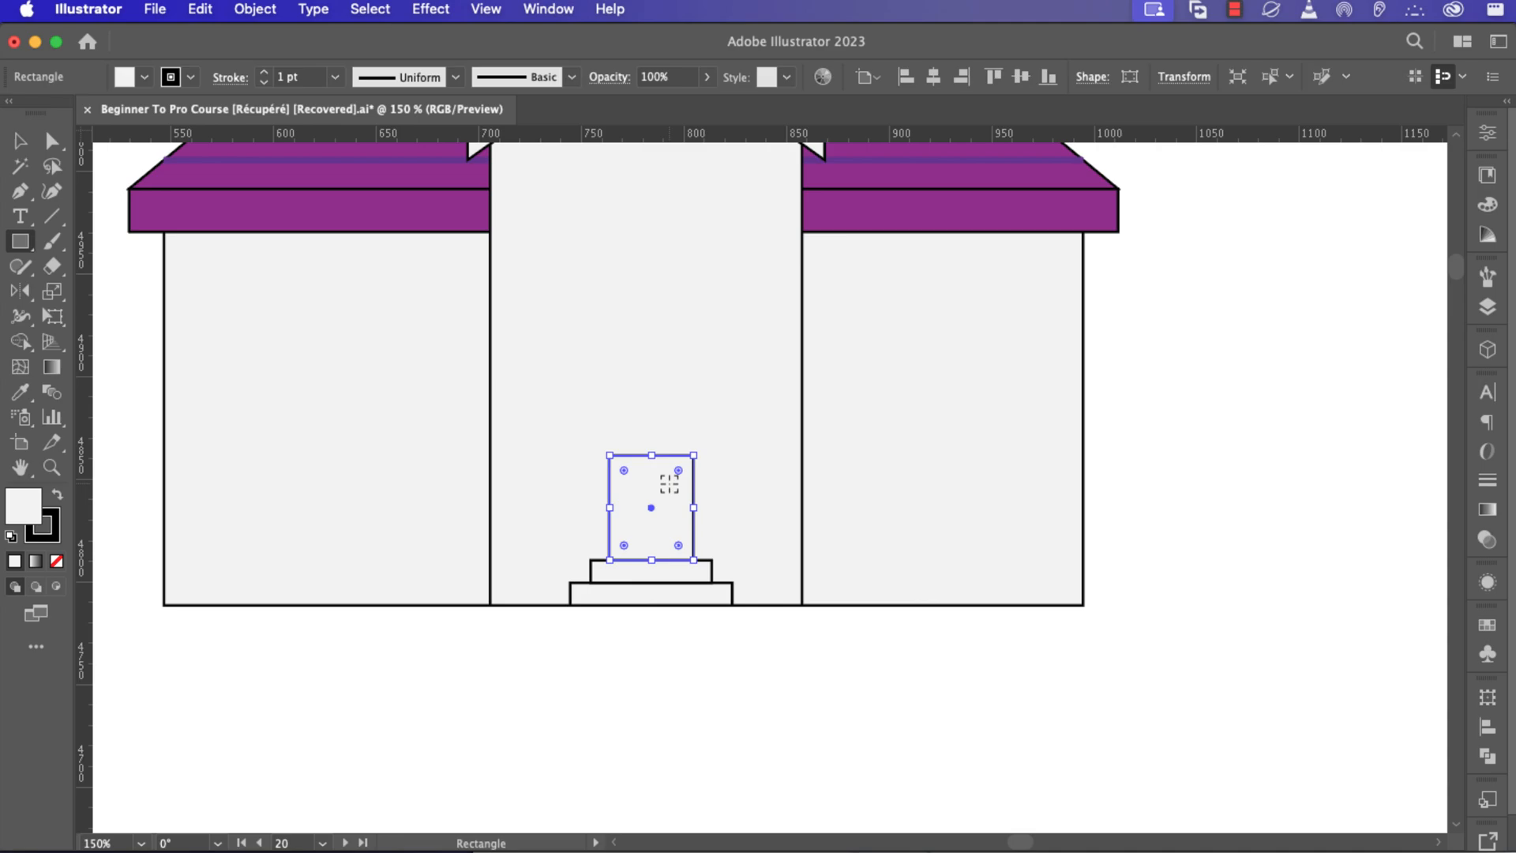
scroll(669, 484, "down", 3)
scroll(669, 484, "up", 1)
scroll(668, 484, "up", 1)
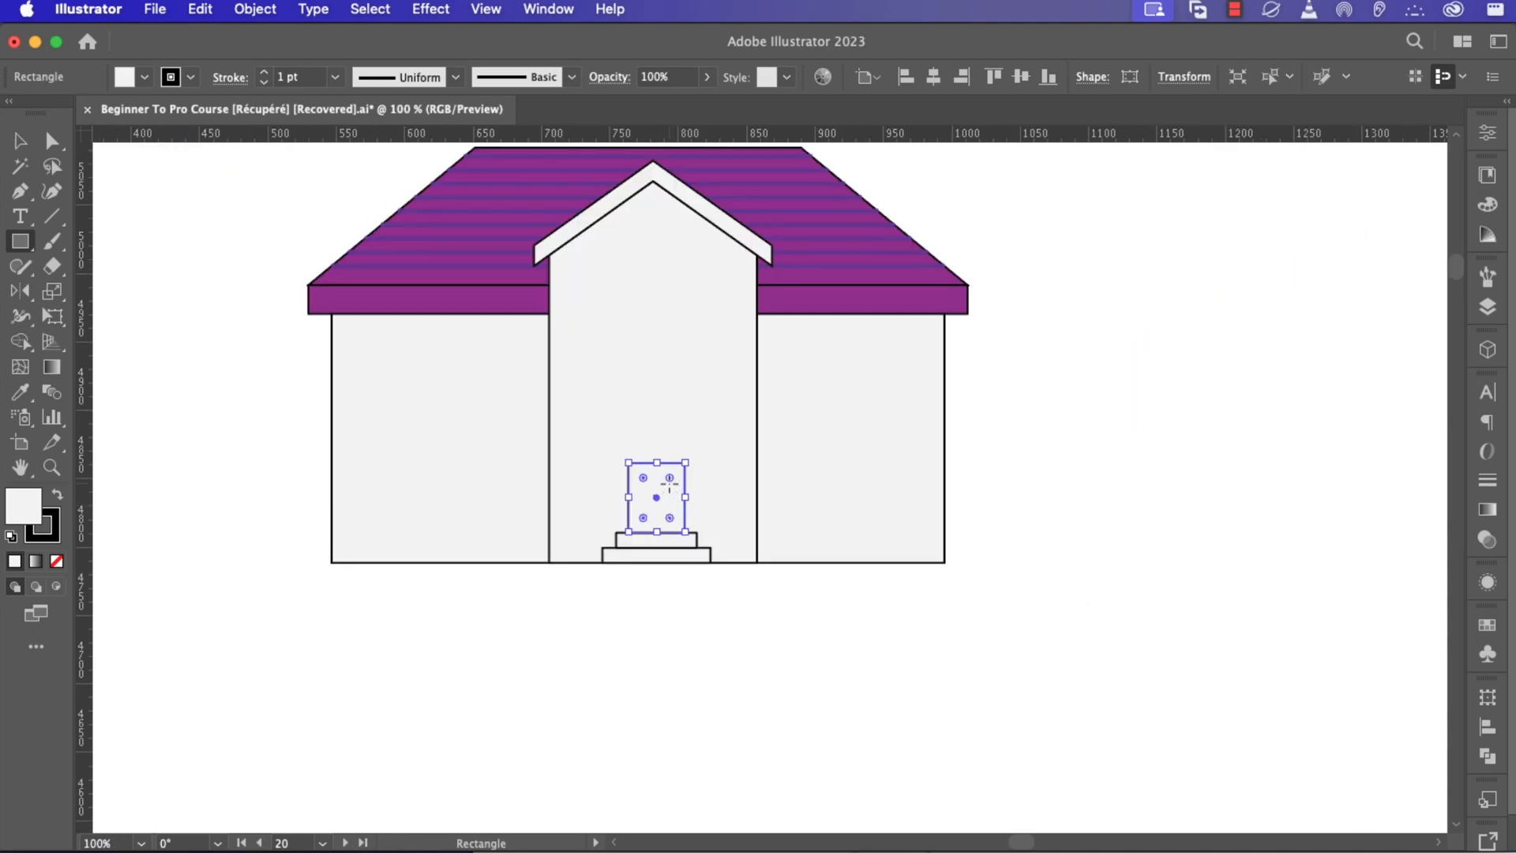
Draw a vertical line down the centre of the door to split it into double doors, nudging it into place.
left_click(51, 215)
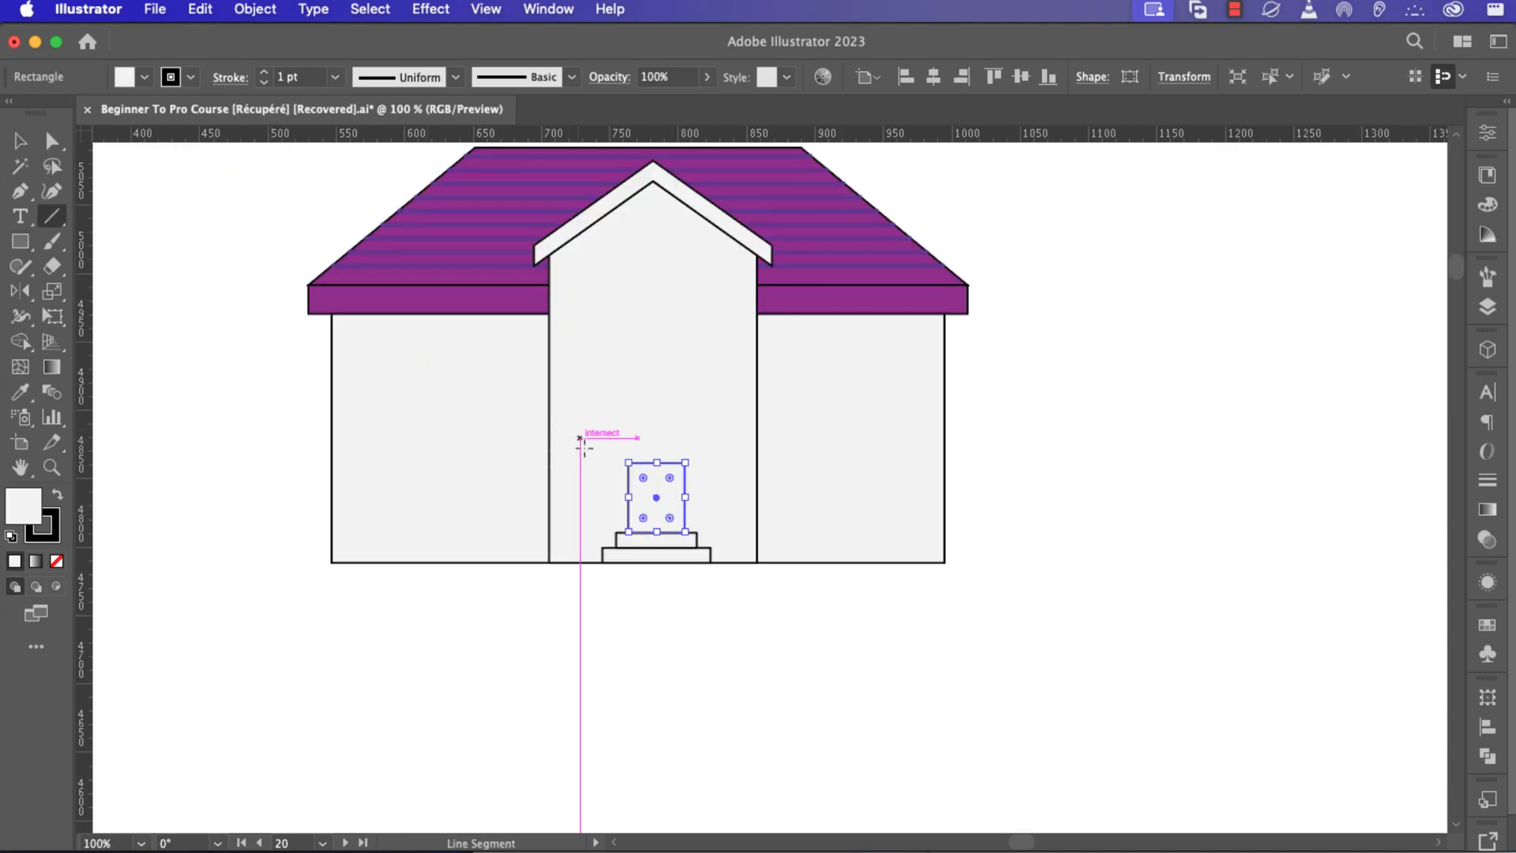
left_click(1030, 518, "super")
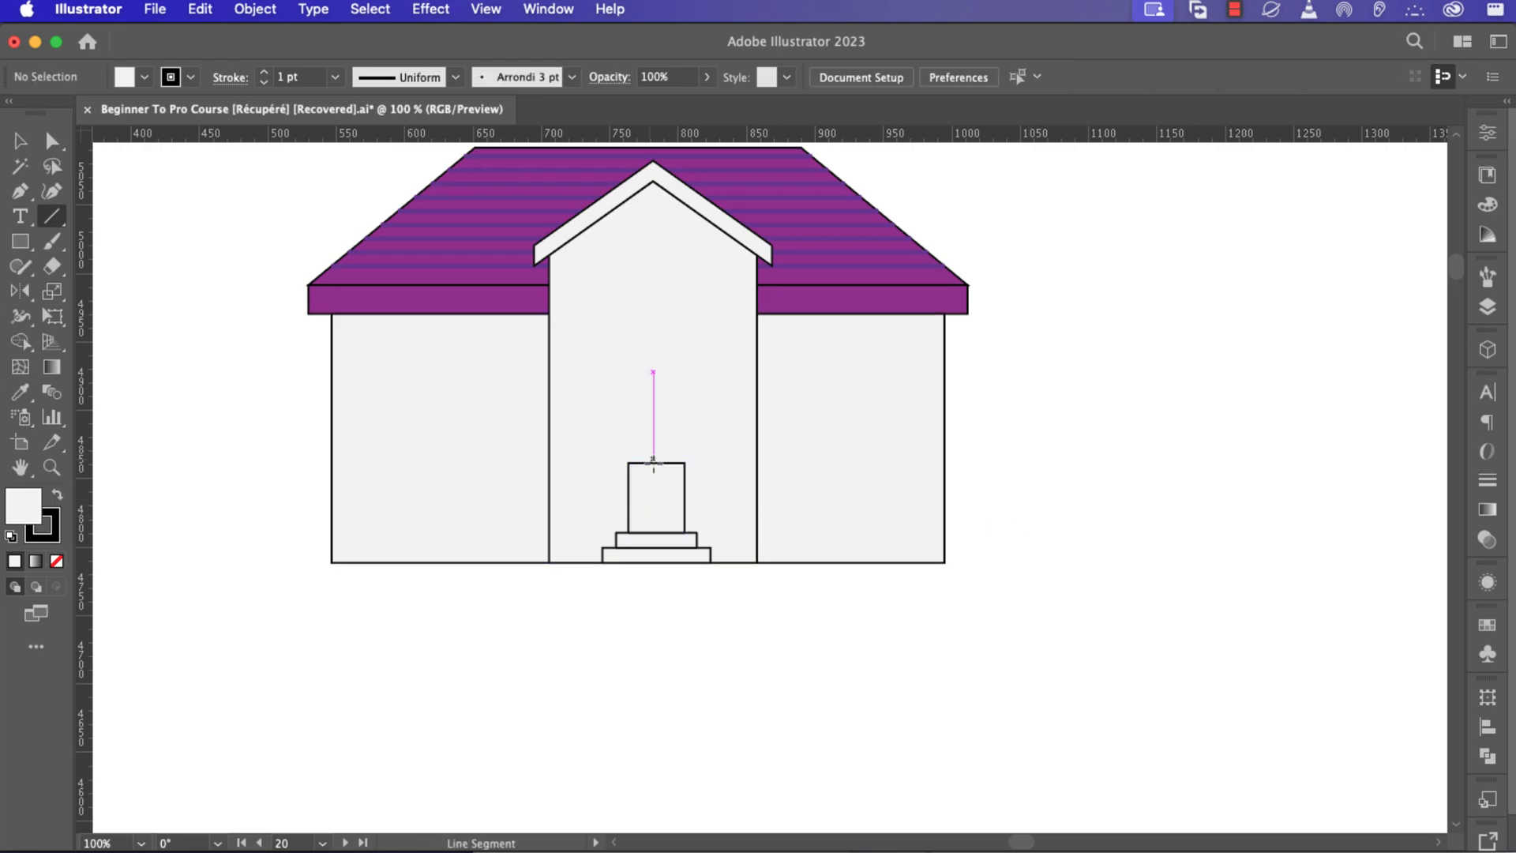
left_click_drag(656, 464, 654, 532)
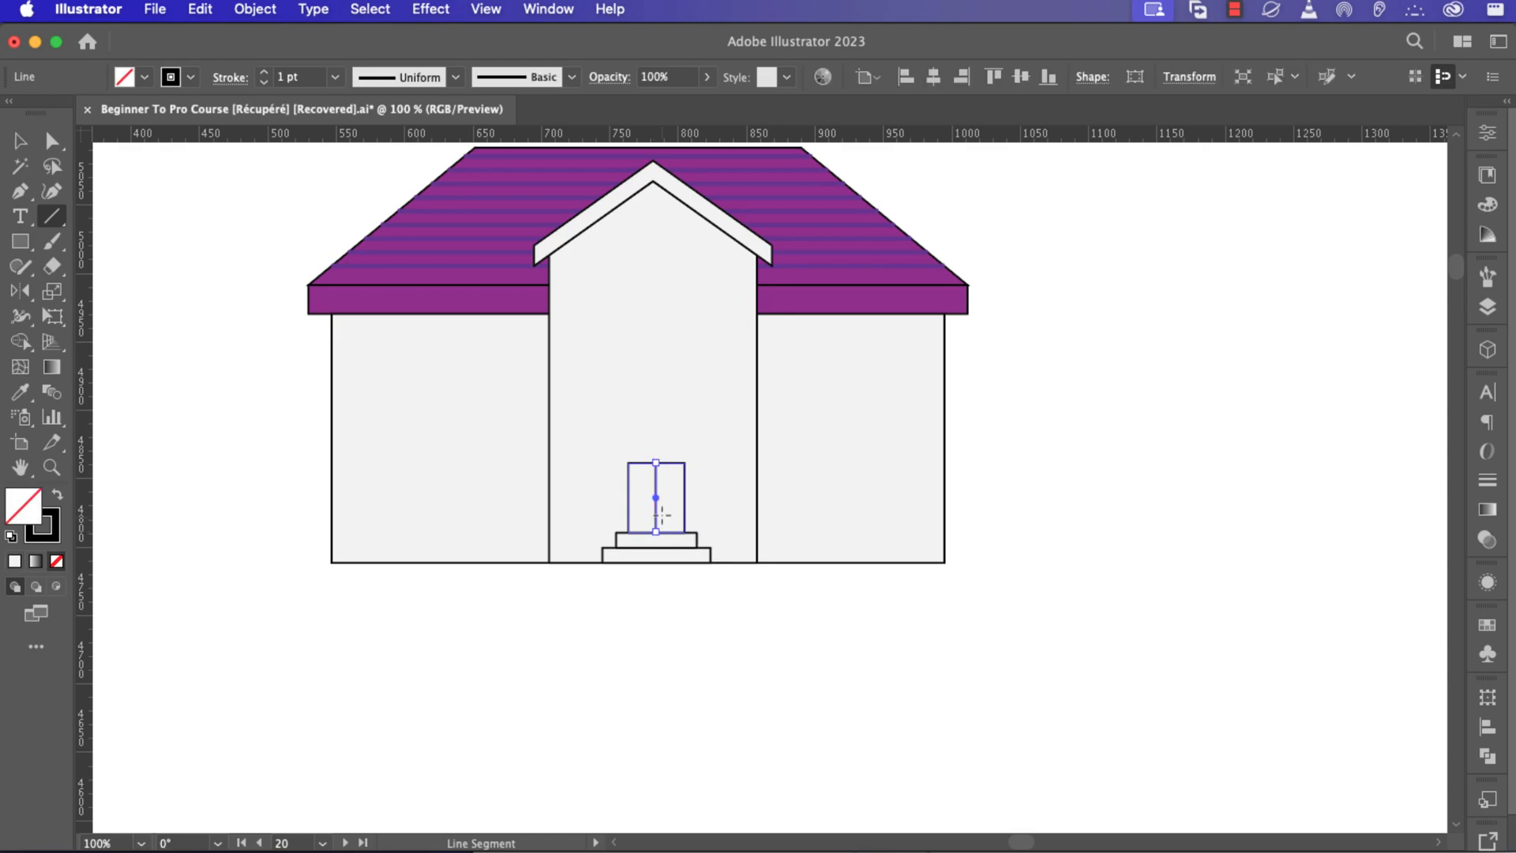
scroll(655, 521, "up", 4)
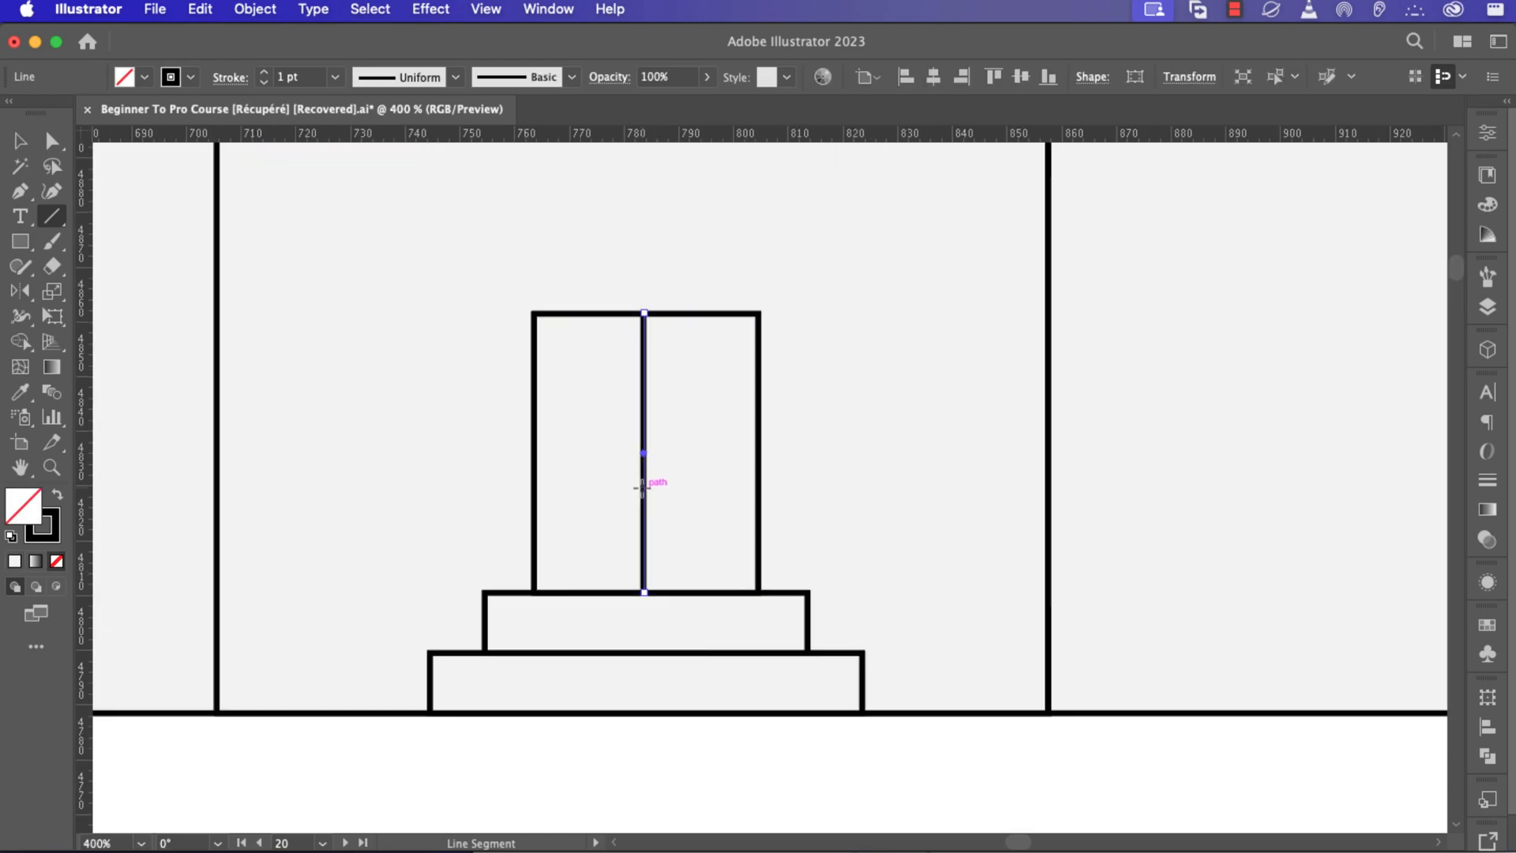
key("v")
left_click_drag(647, 499, 649, 502)
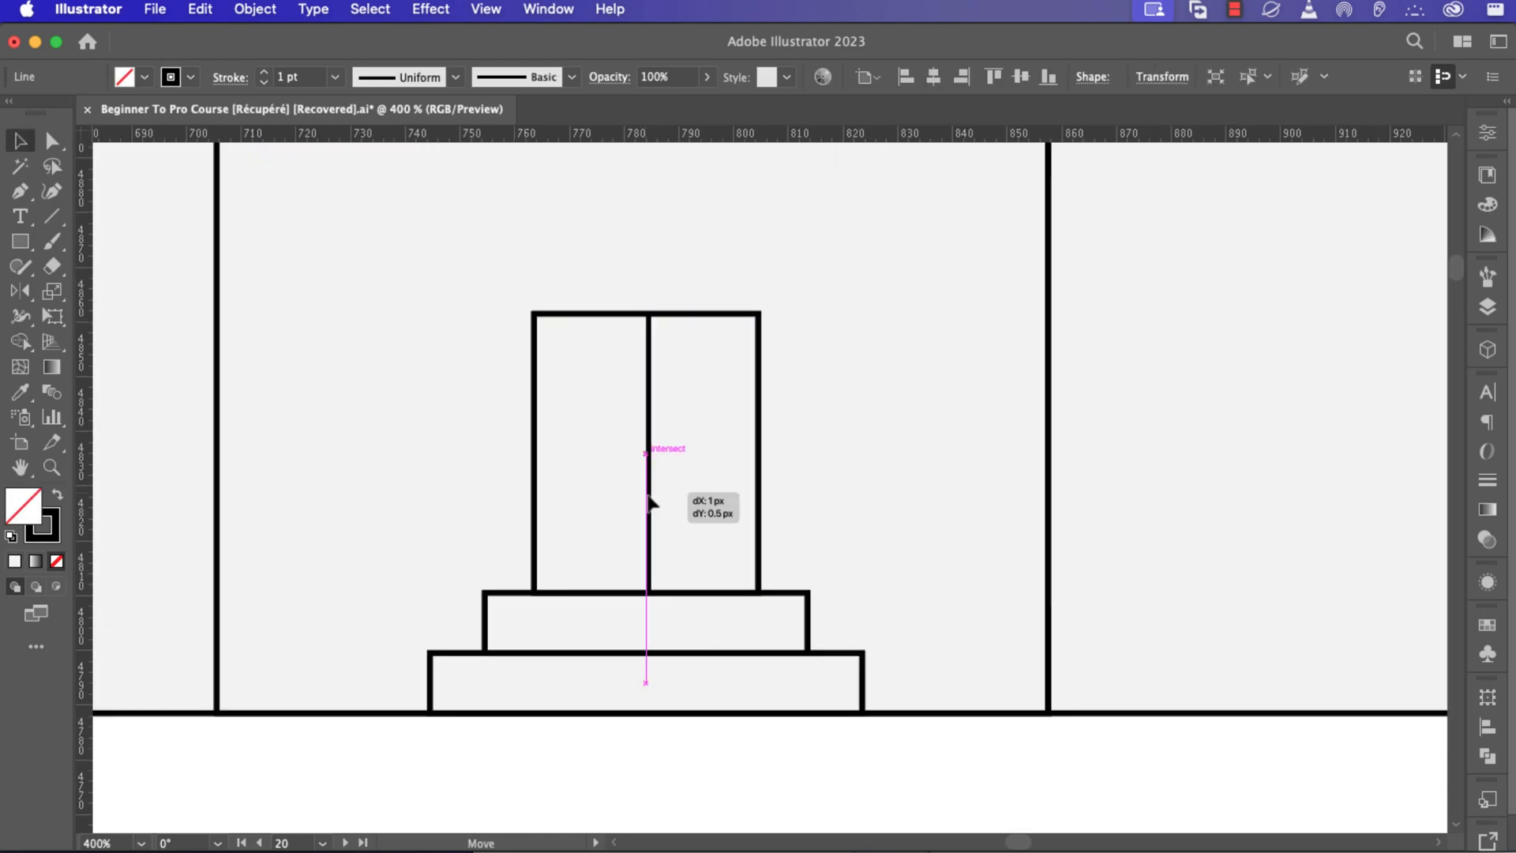
key("super+1")
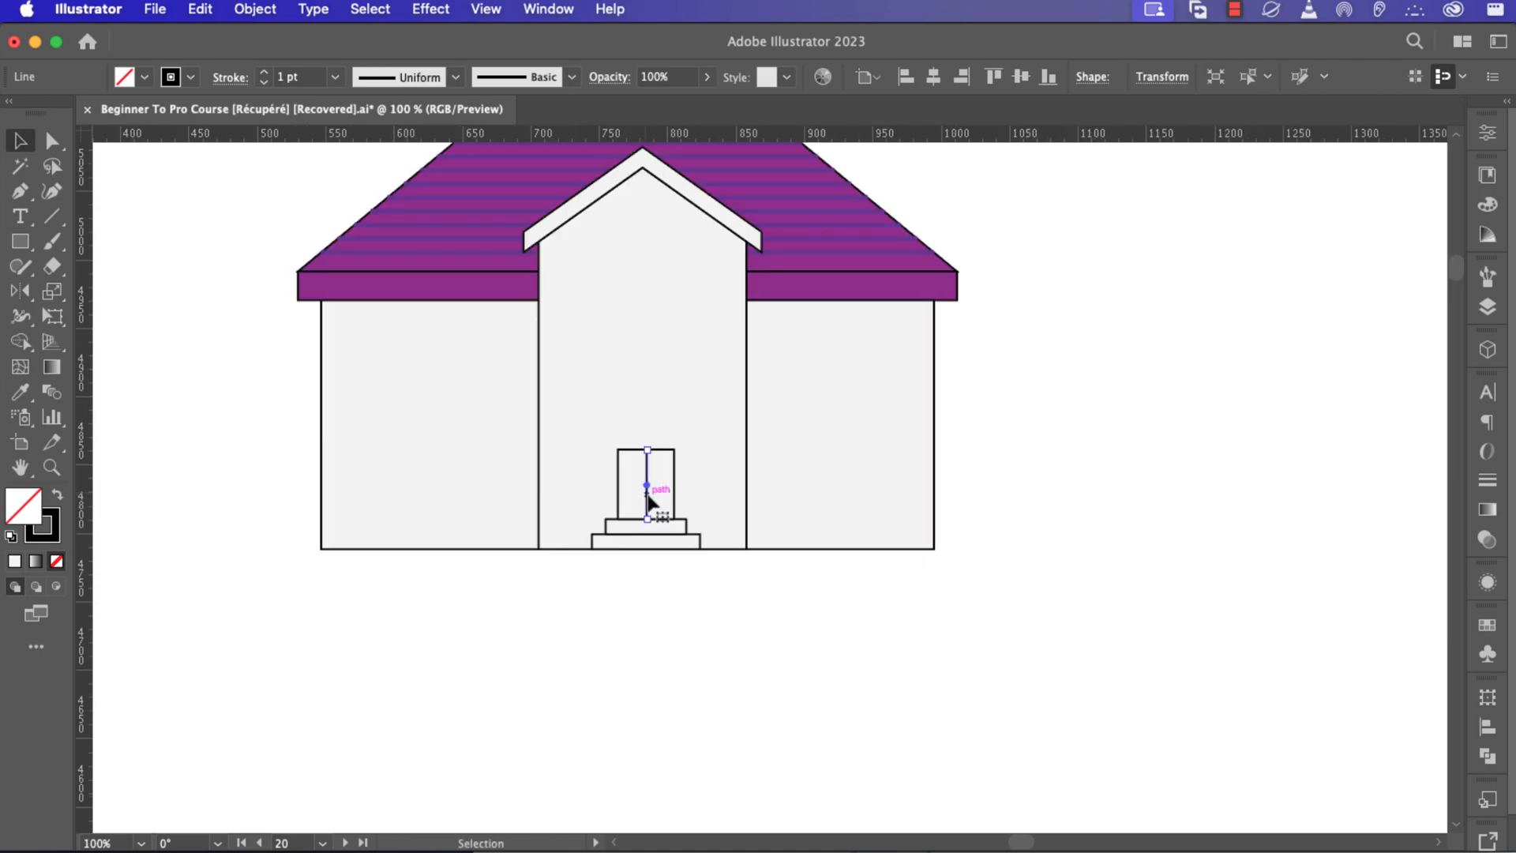
key("super+minus")
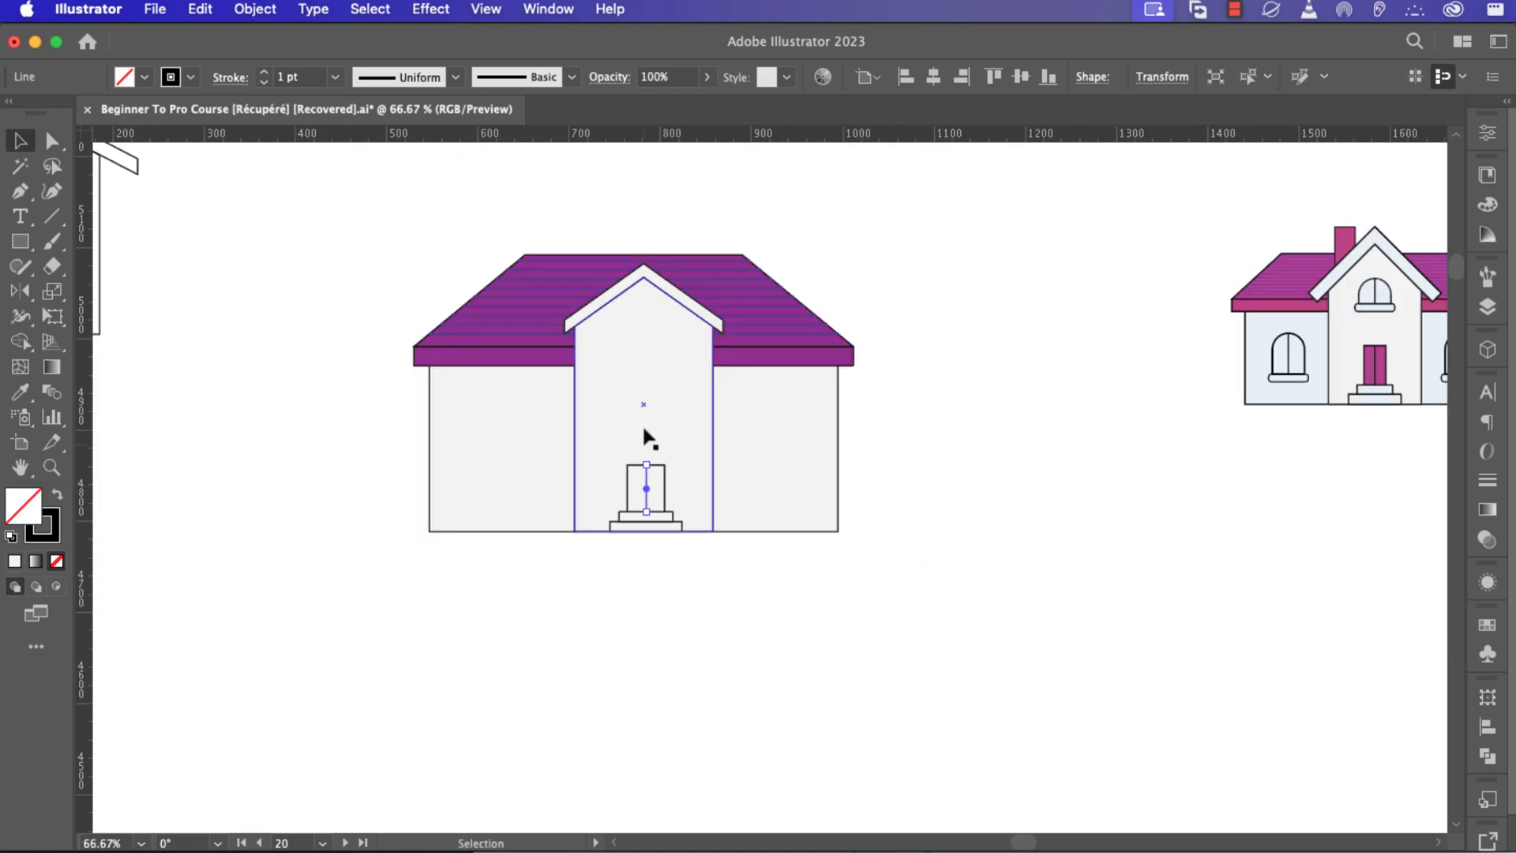
Draw a small rectangle high on the gable section and round its top corners into an arched window.
key("m")
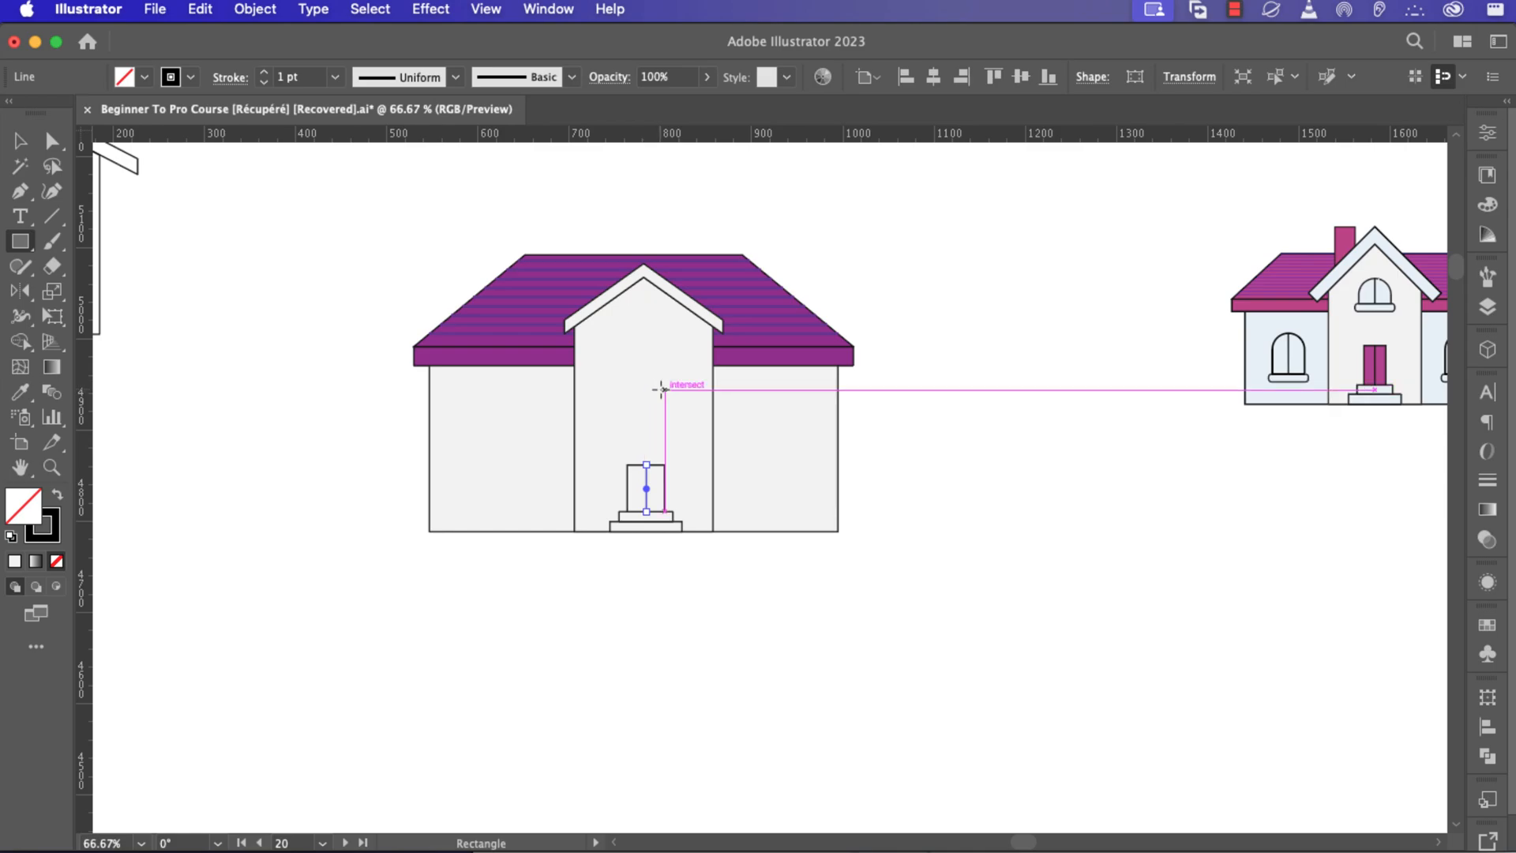
mouse_move(665, 390)
left_mouse_down()
mouse_move(630, 354)
mouse_move(623, 378)
mouse_move(627, 345)
mouse_move(650, 385)
mouse_move(650, 371)
left_mouse_up()
key("super+equal")
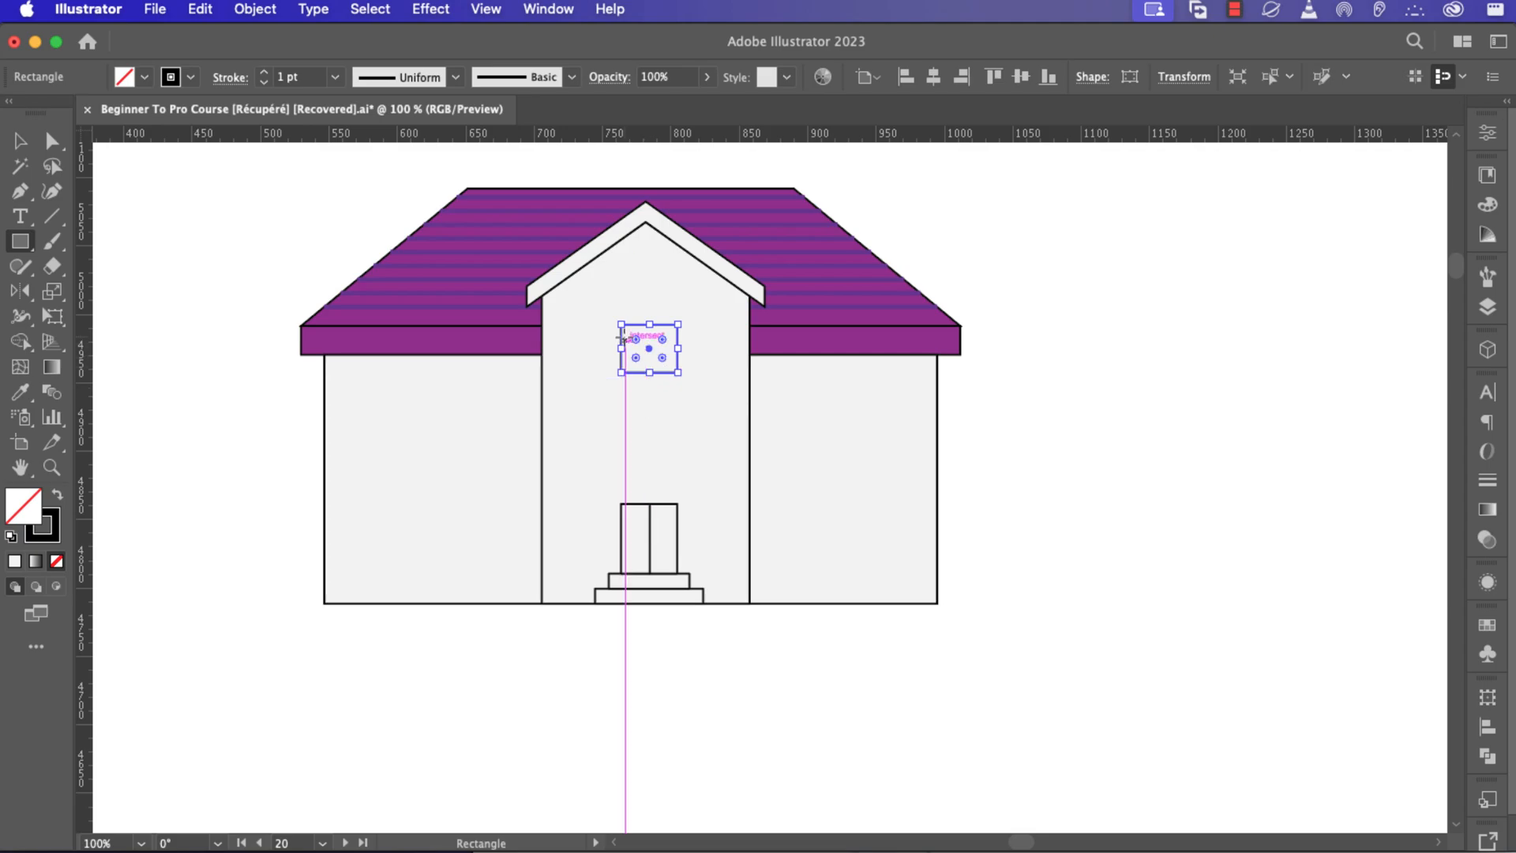
key("a")
left_click(676, 324)
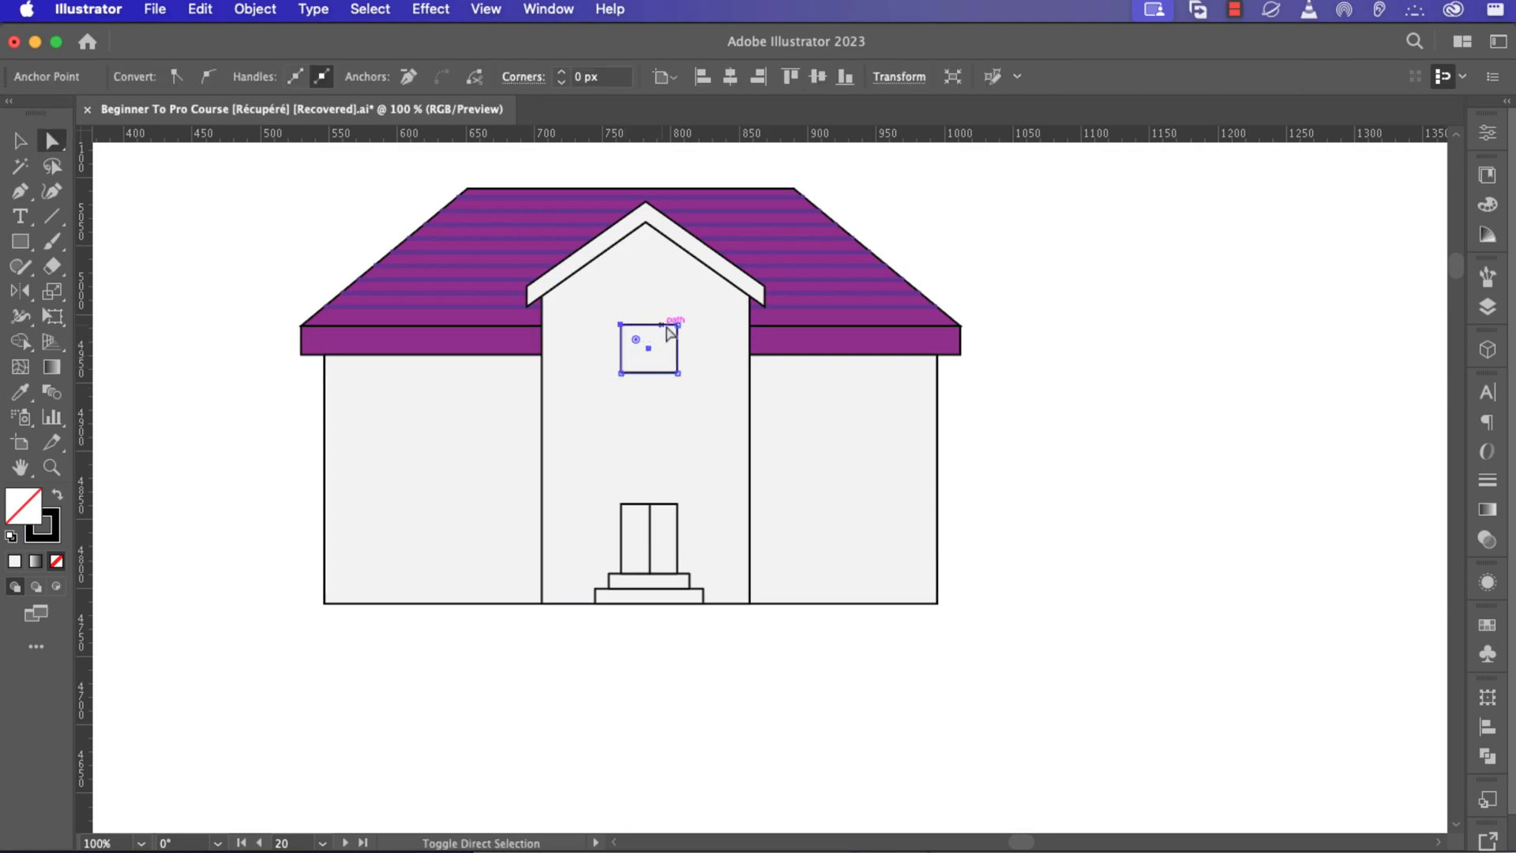
left_click_drag(662, 339, 653, 363)
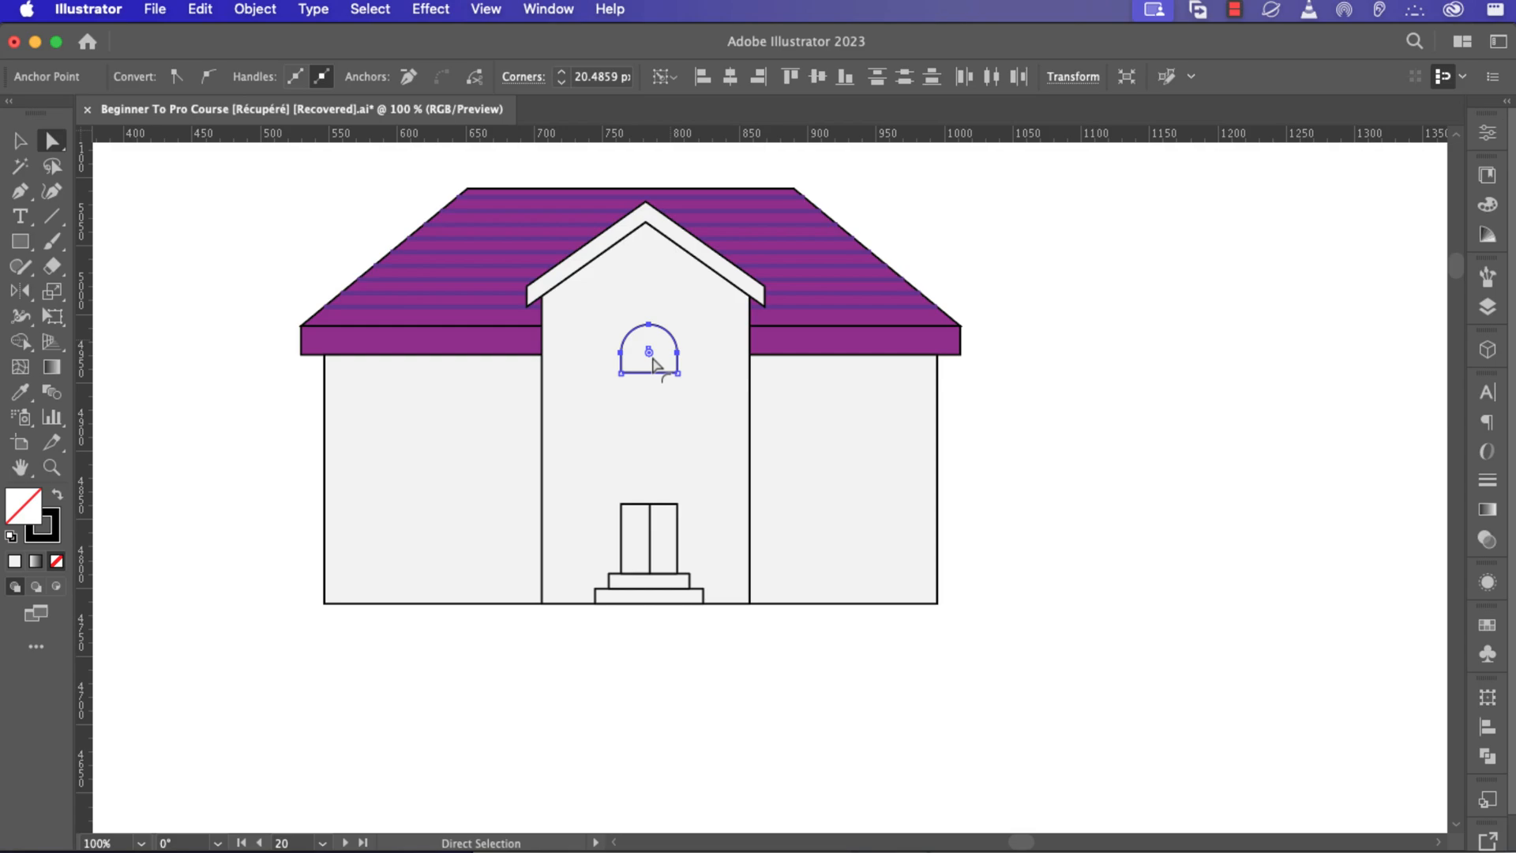
Draw a thin rectangle across the bottom of the arched window as its sill.
key("m")
left_click_drag(676, 388, 620, 373)
scroll(636, 373, "up", 4)
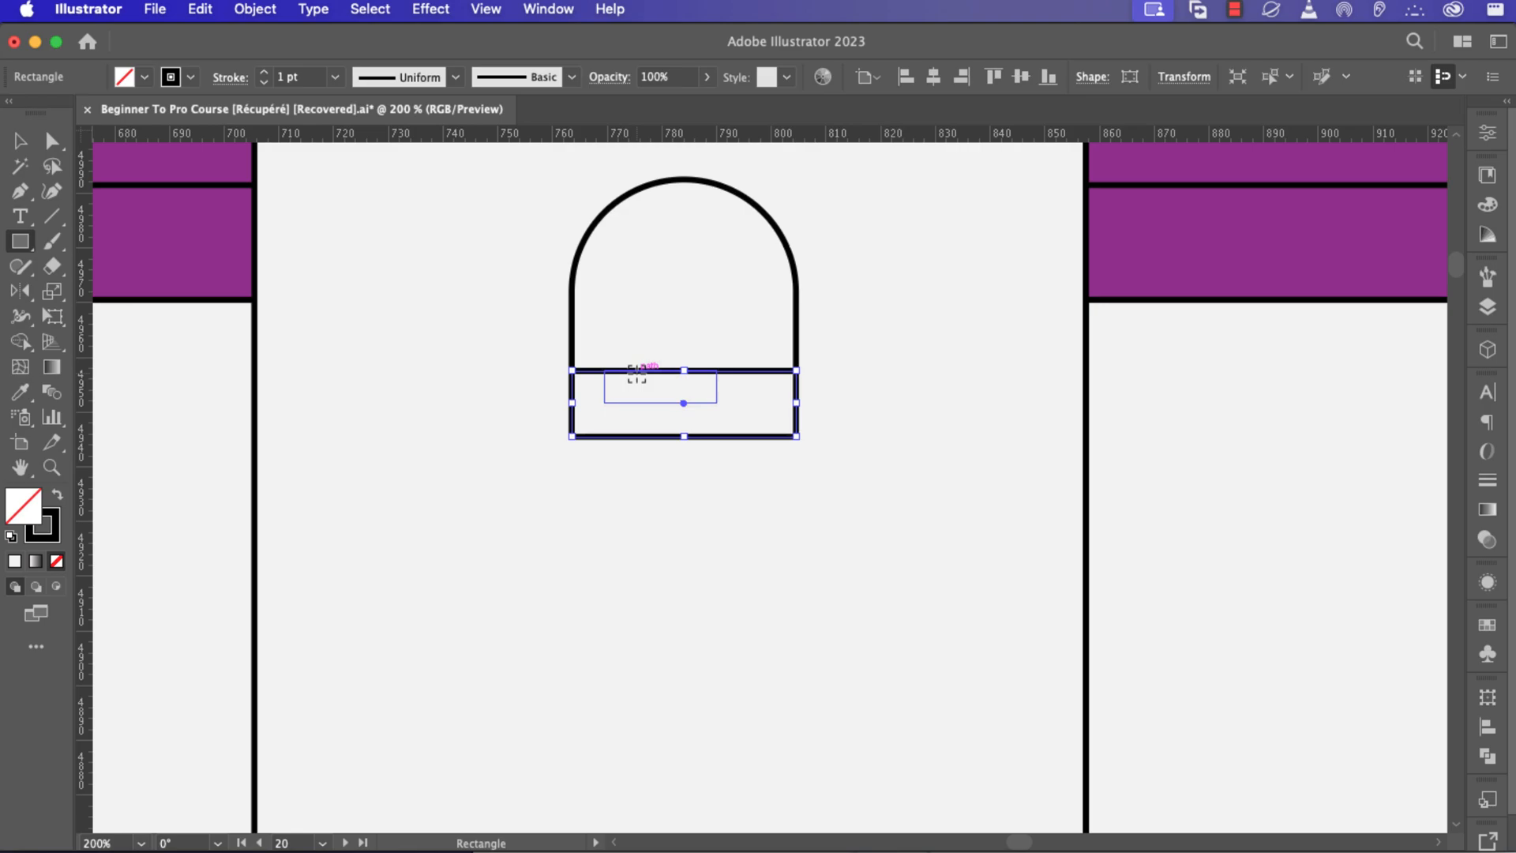
scroll(694, 404, "down", 3)
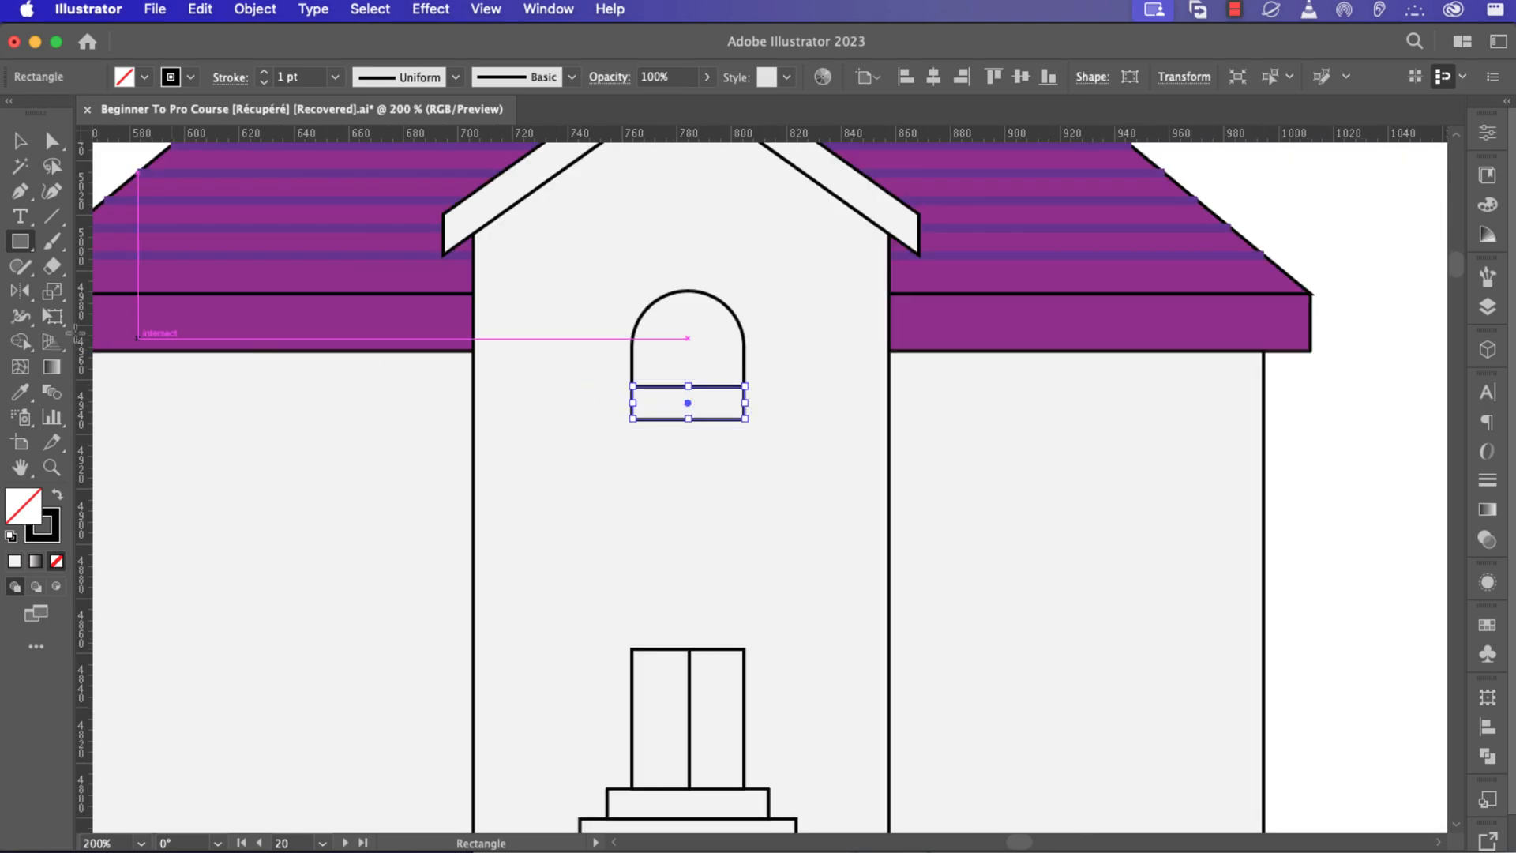
Draw a vertical line from the top of the arch down to the sill to divide the window.
left_click(54, 222)
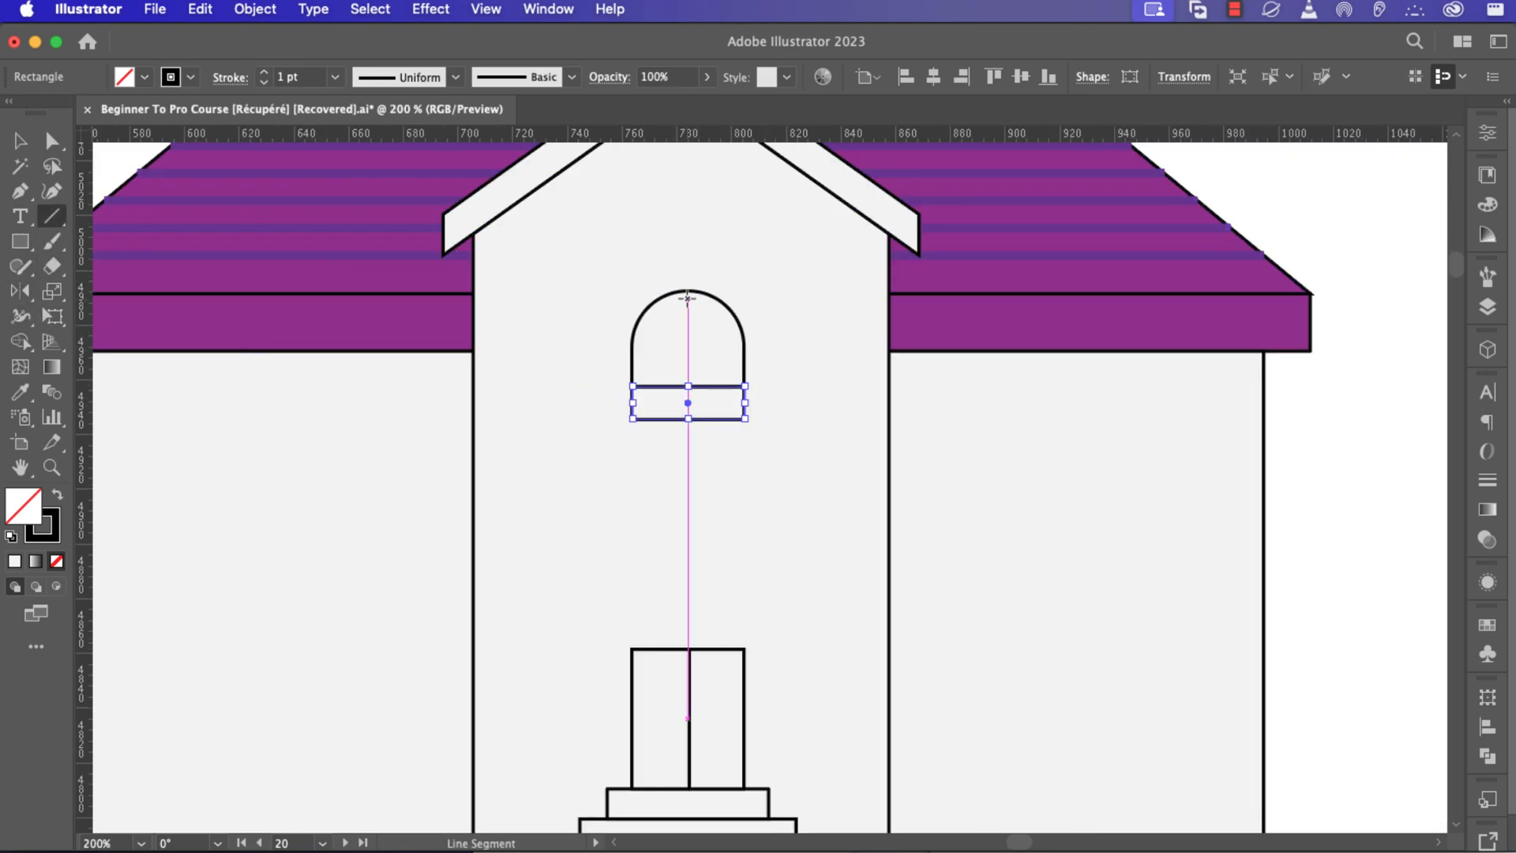
left_click_drag(686, 291, 687, 402)
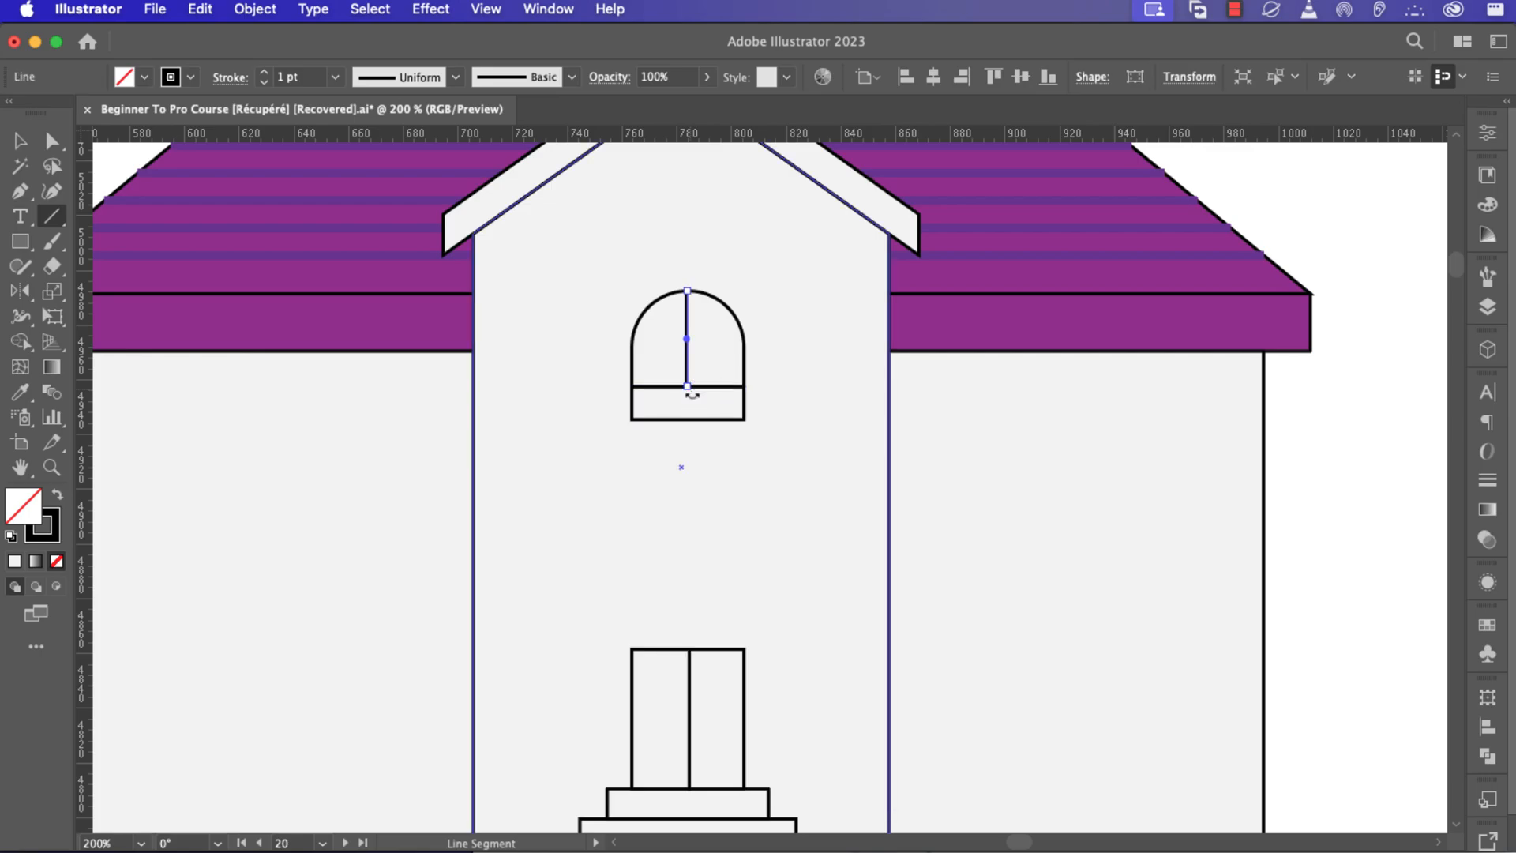
scroll(696, 401, "down", 5)
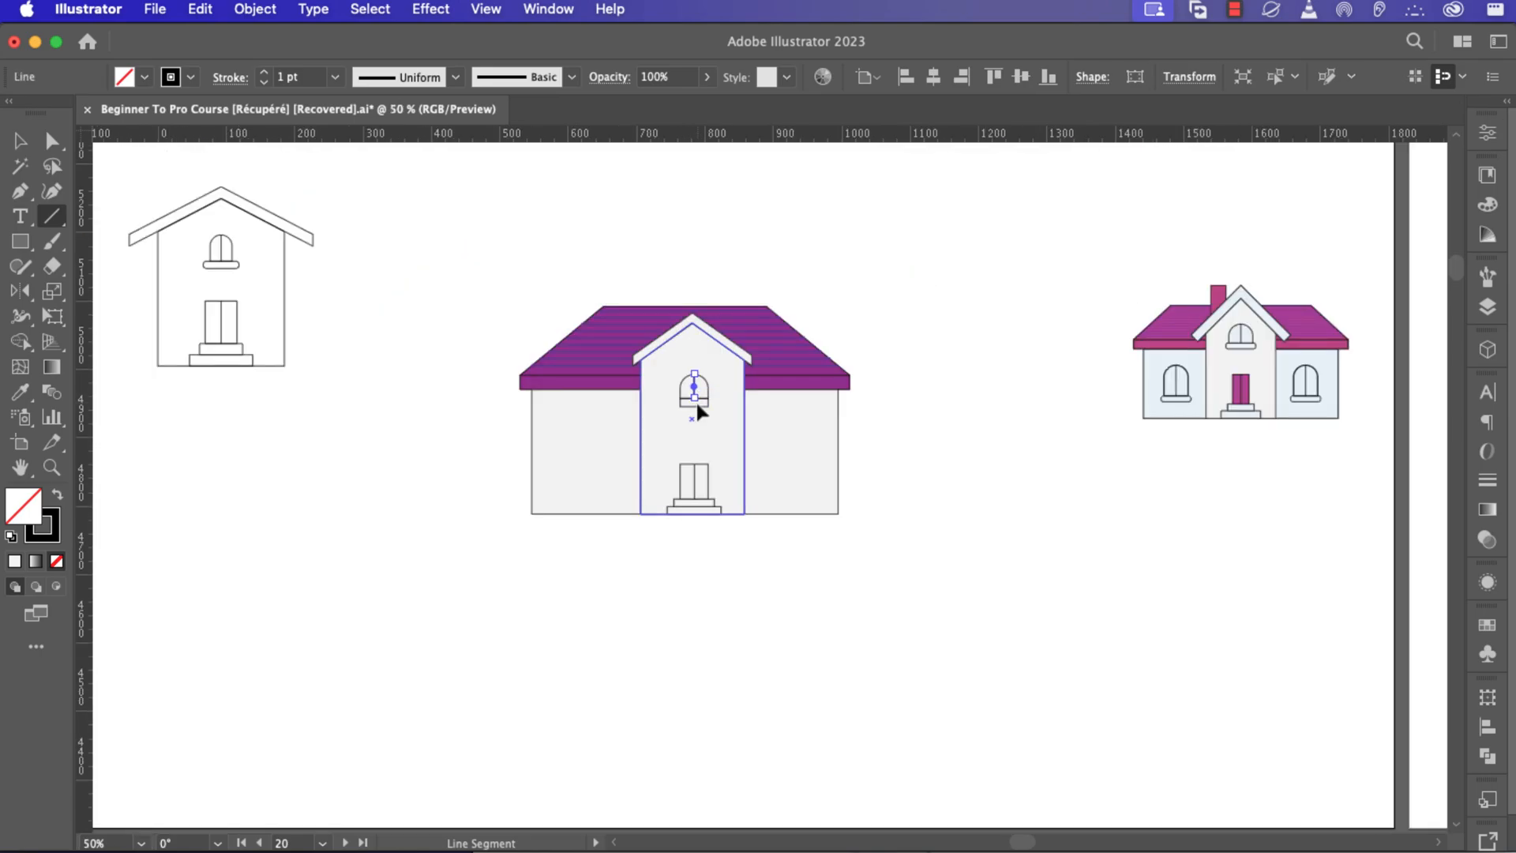
Select the window's arch, divider and sill and duplicate the window onto the side walls.
key("v")
scroll(696, 396, "up", 3)
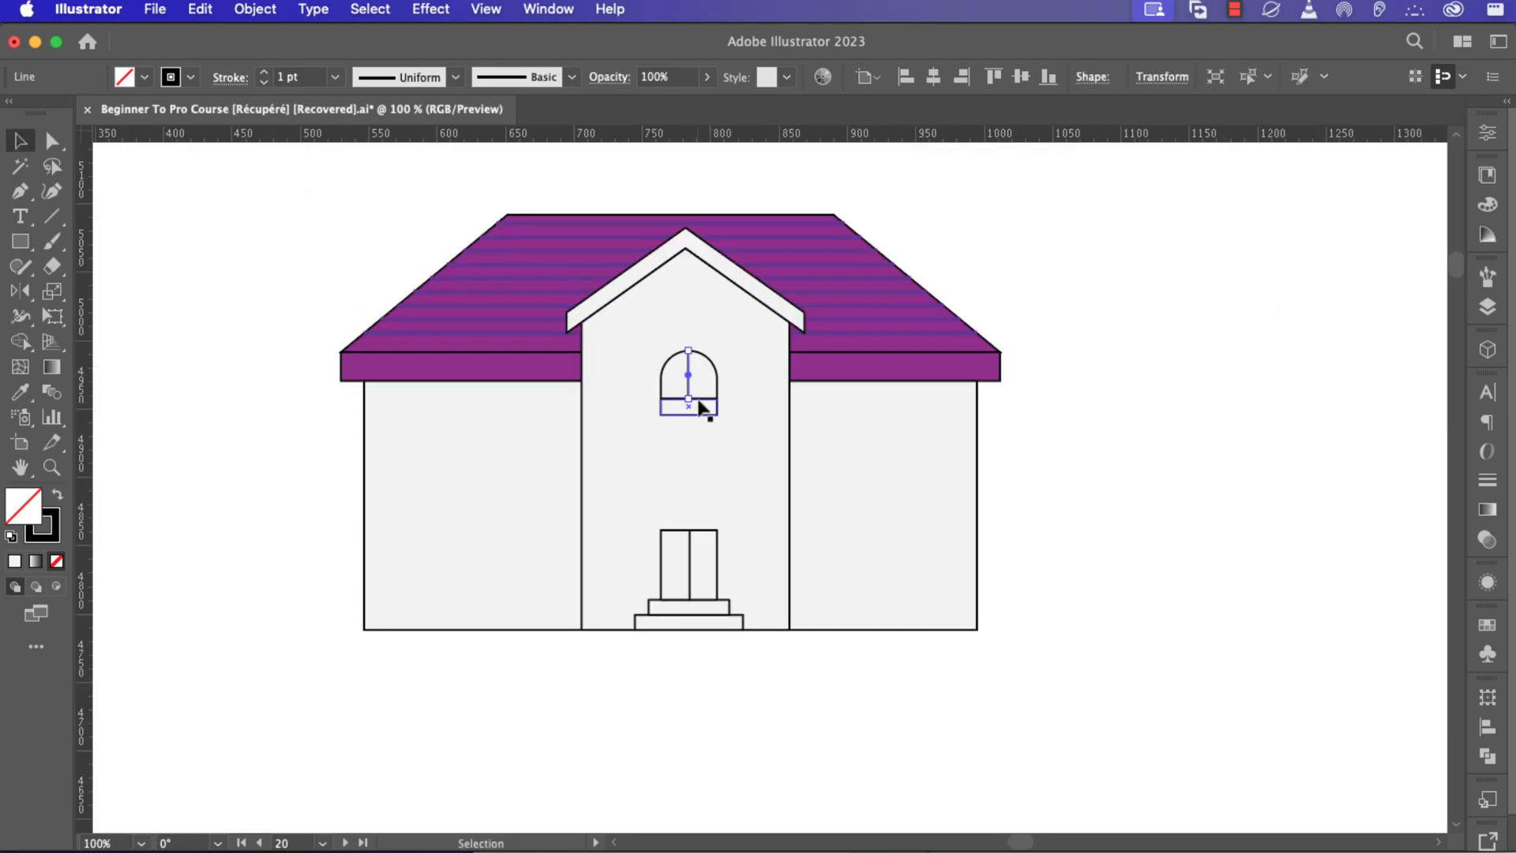
scroll(698, 404, "up", 3)
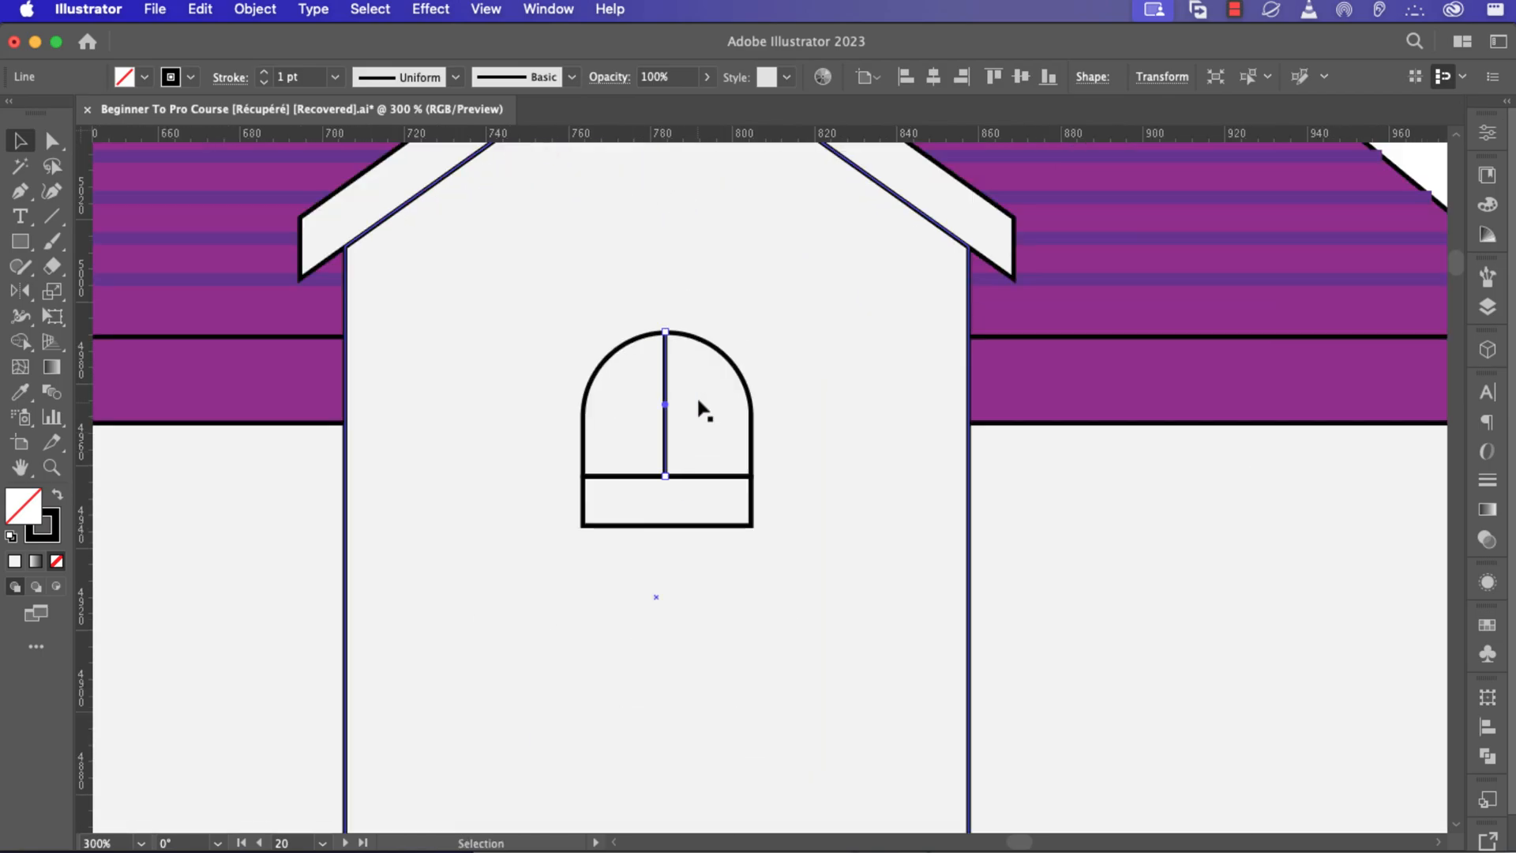
left_click(680, 402)
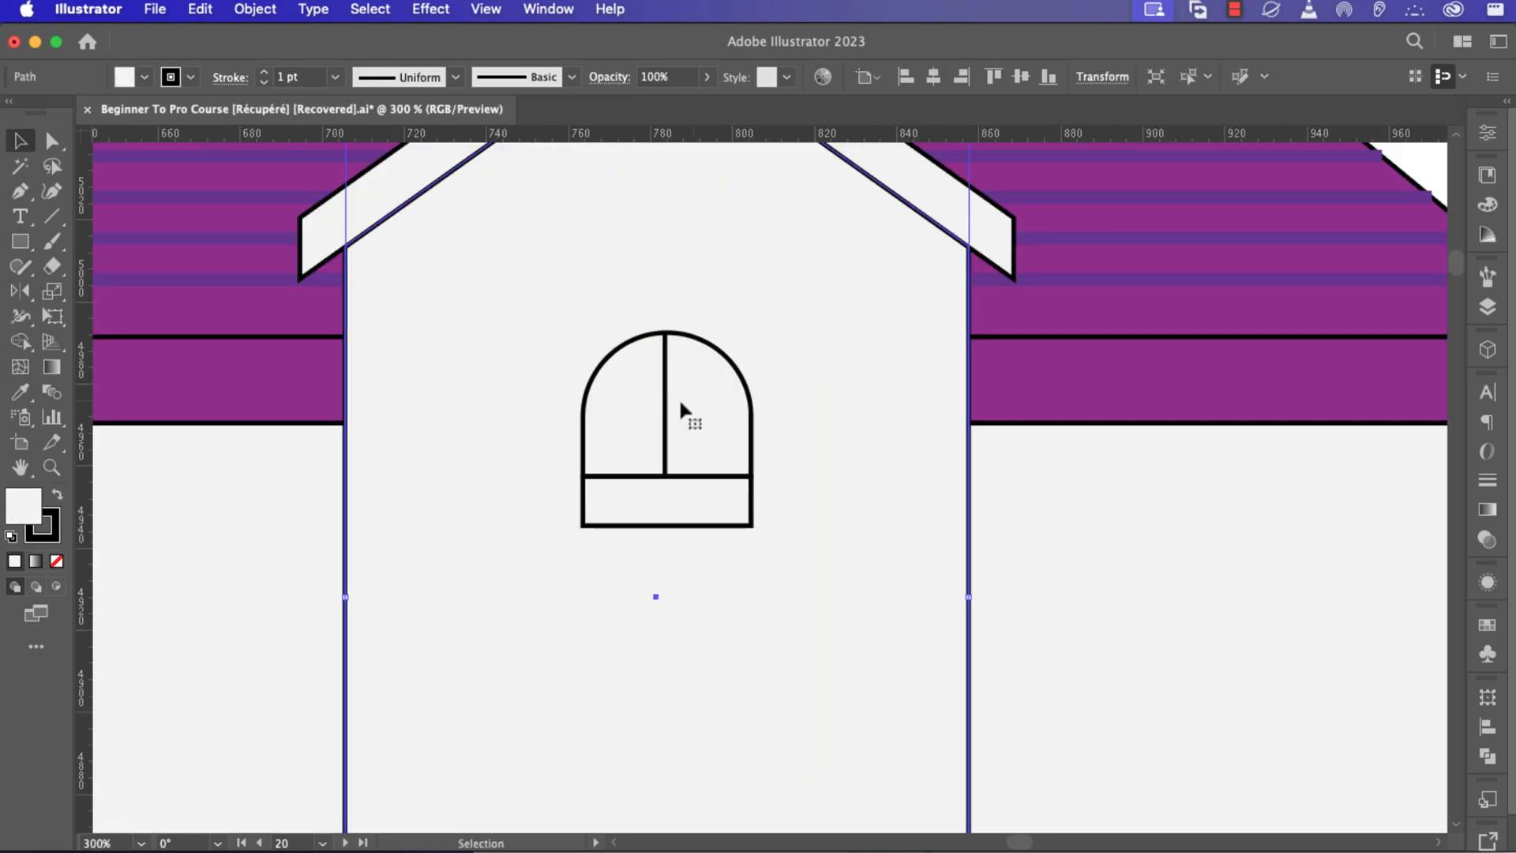
left_click(714, 346)
left_click(720, 525, "shift")
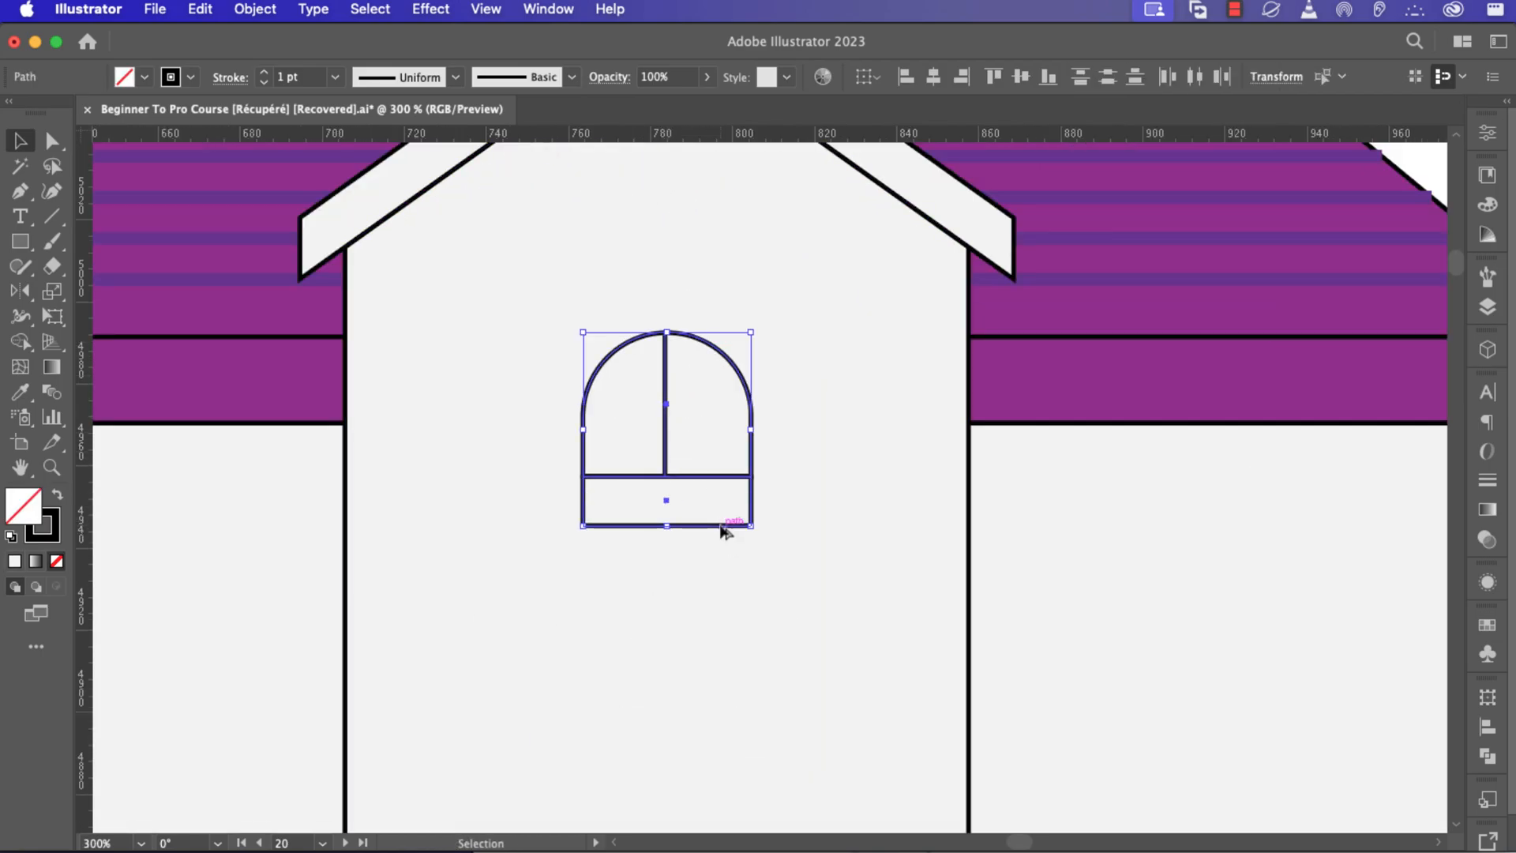
scroll(721, 526, "down", 2)
left_click_drag(692, 496, 988, 658)
key("shift")
key("super+minus")
key("super+minus")
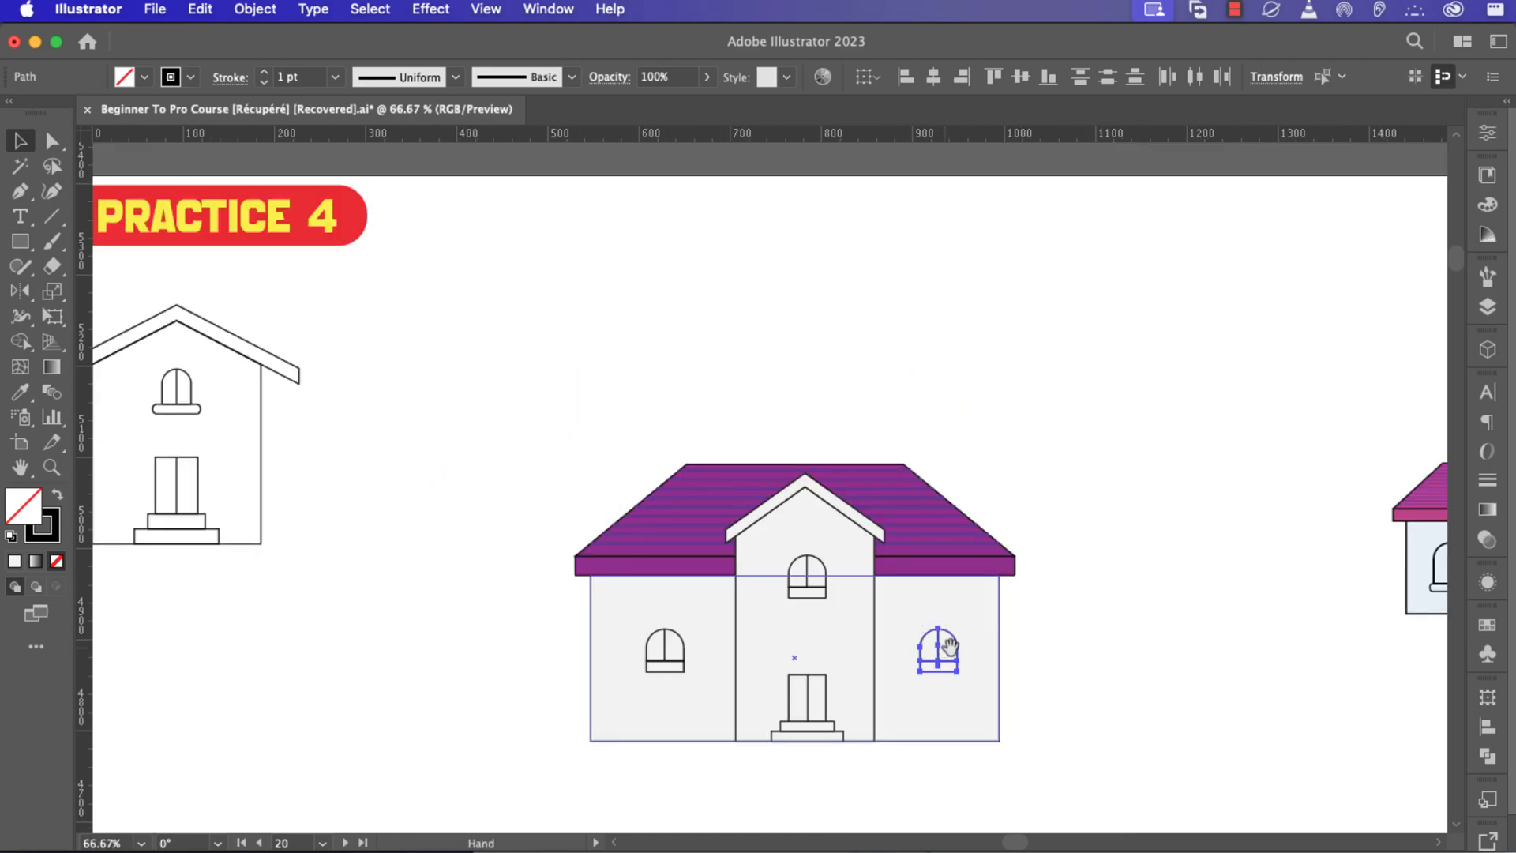
Draw a tall narrow rectangle on the roof beside the gable's left slope as the chimney.
left_click_drag(1053, 595, 874, 455)
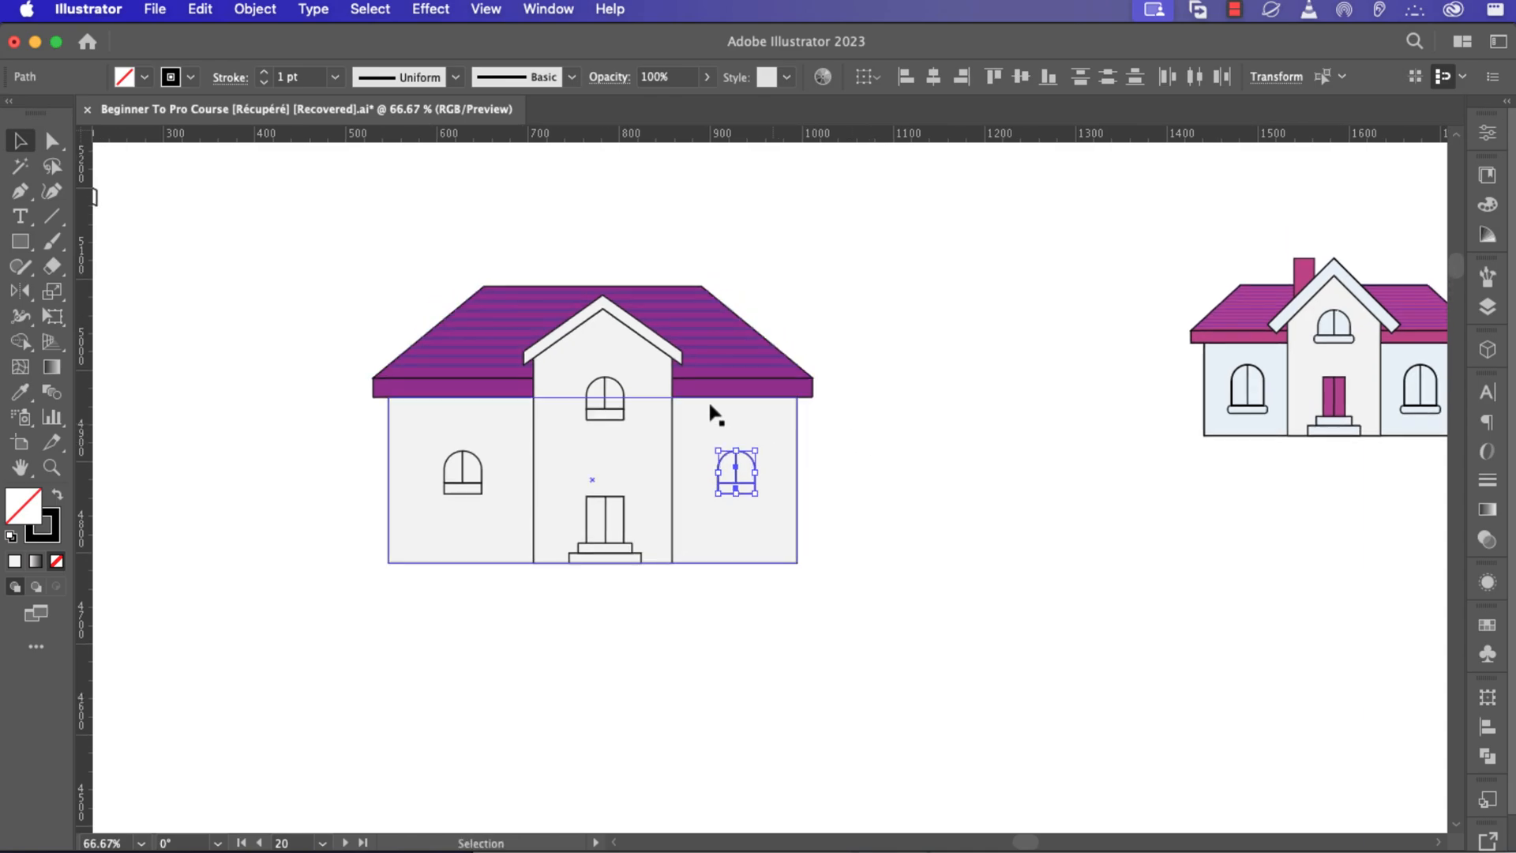
key("m")
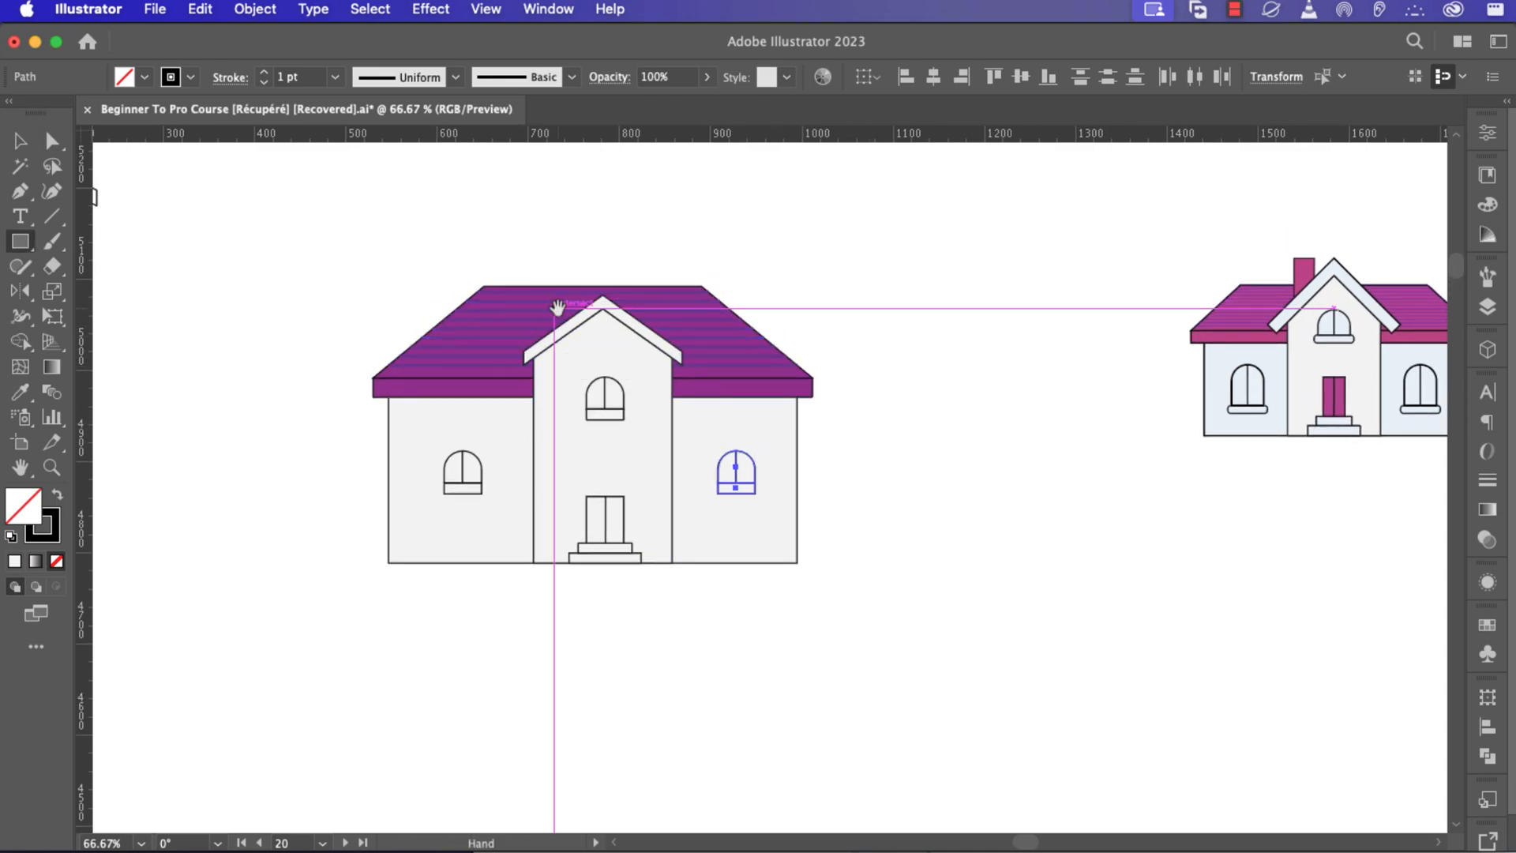
scroll(552, 305, "up", 1)
scroll(556, 320, "up", 2)
left_click_drag(537, 318, 573, 442)
left_click(145, 78)
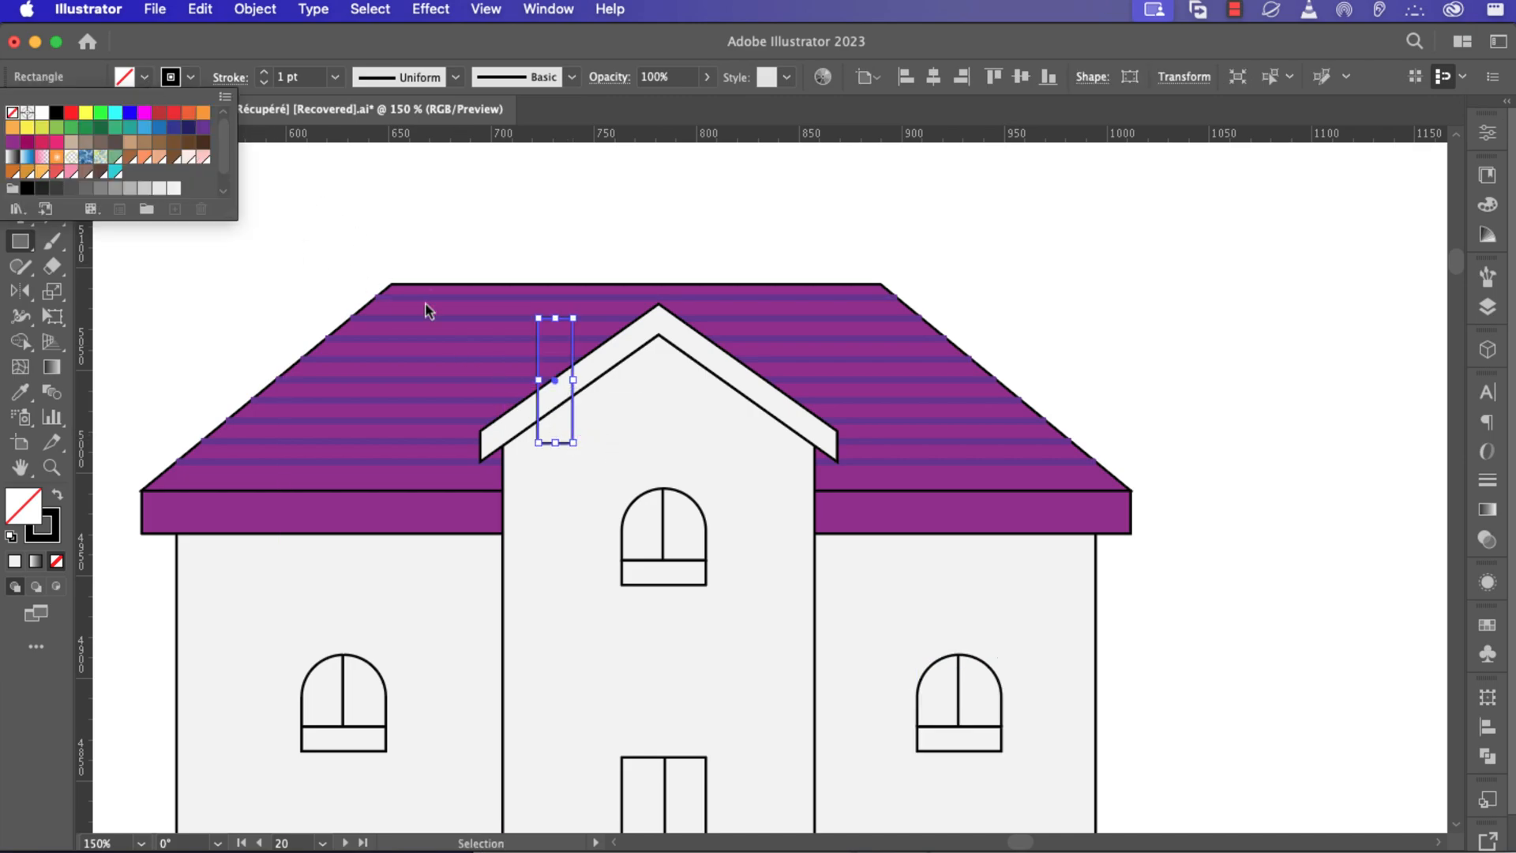
key("Escape")
Fill the chimney with the roof's purple using the Eyedropper tool.
scroll(584, 371, "down", 2)
scroll(592, 383, "down", 2)
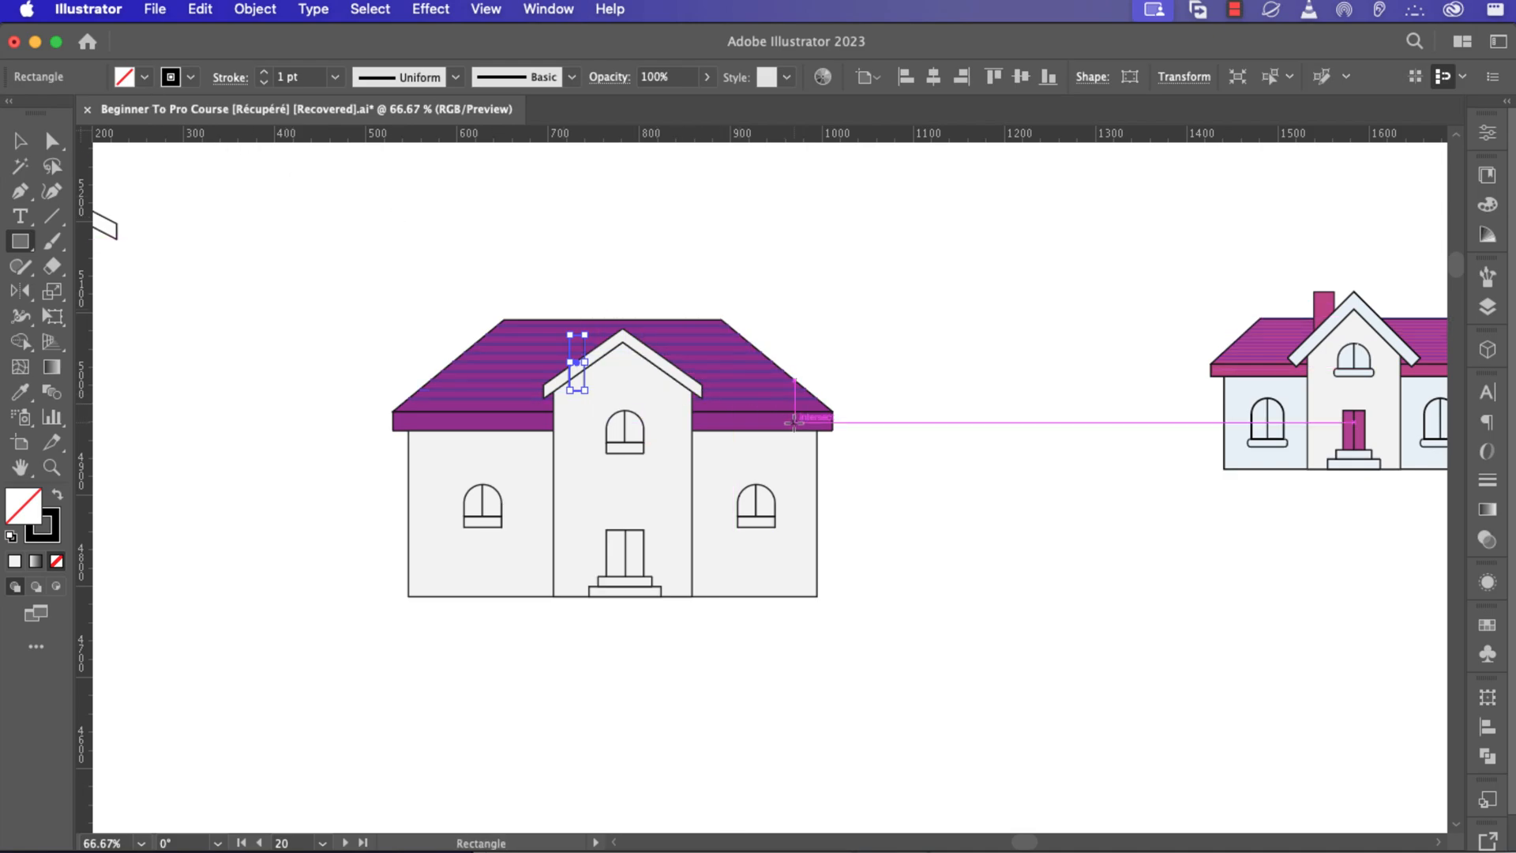
key("i")
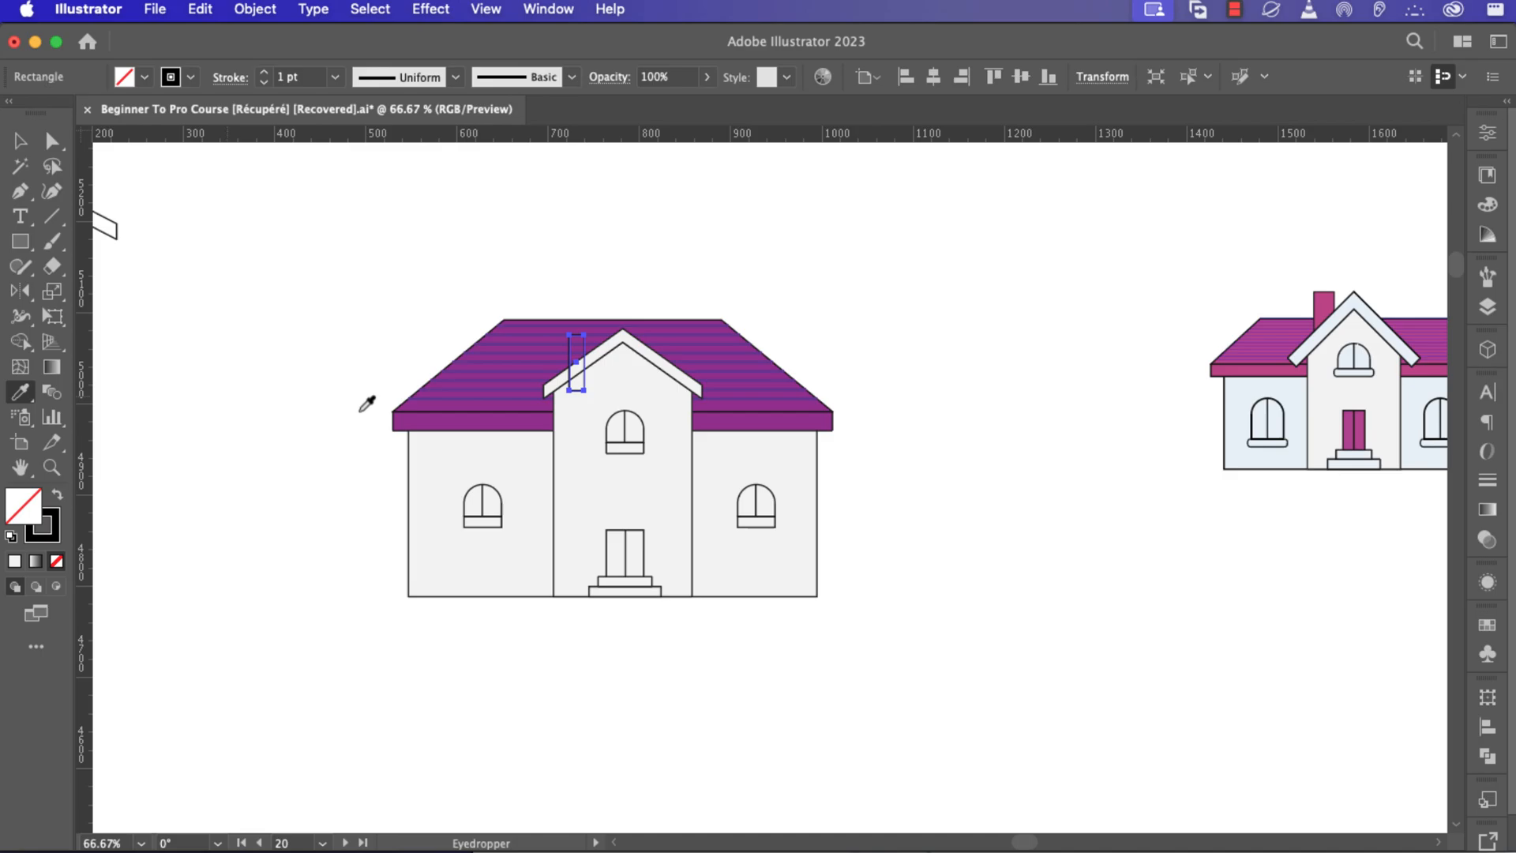
left_click(751, 410)
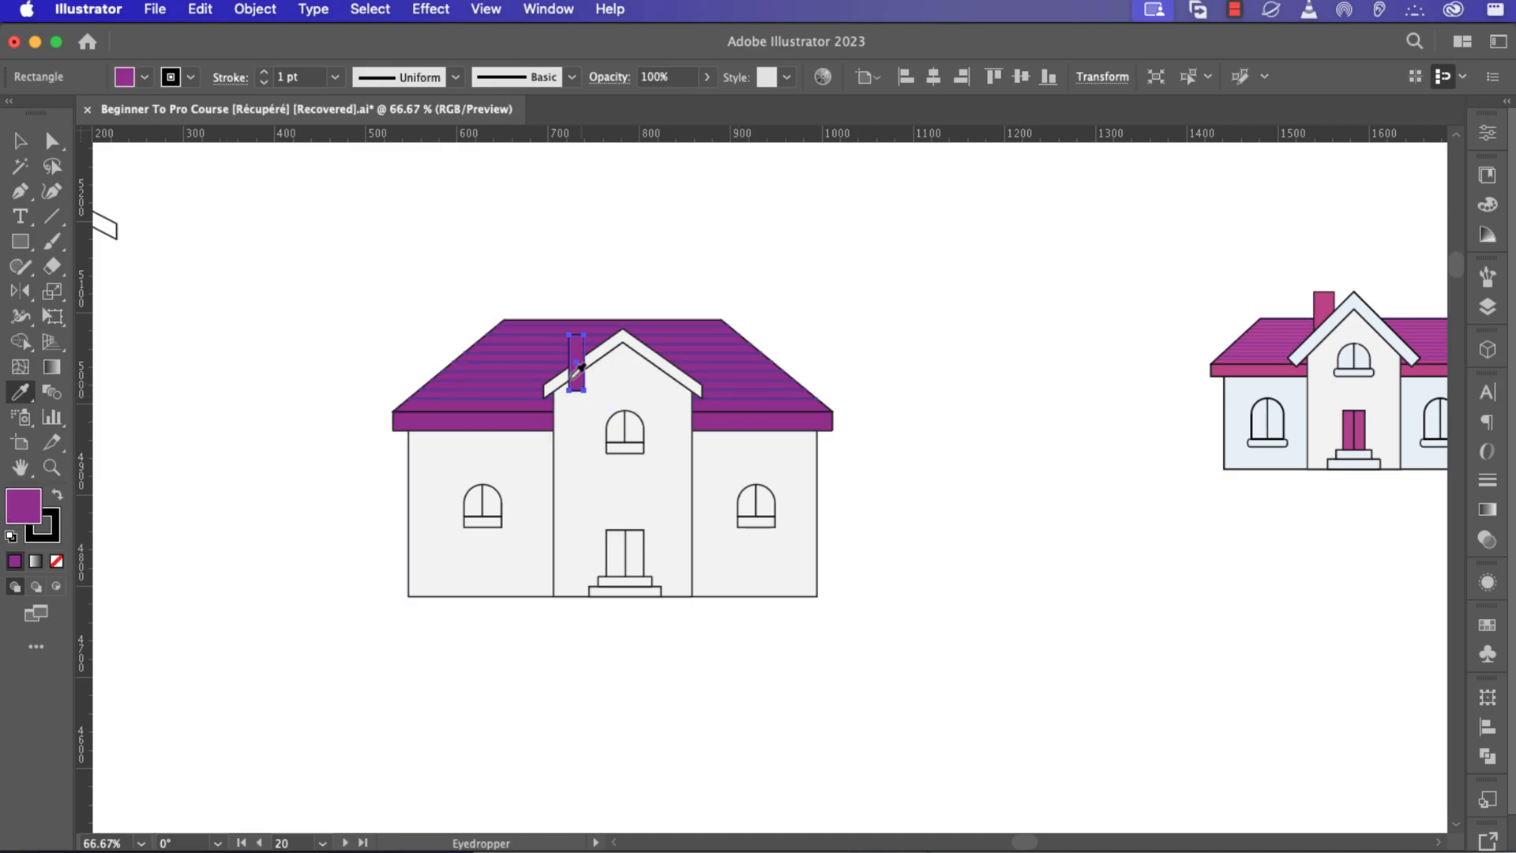
Raise the chimney's top edge up toward the roof ridge.
scroll(567, 363, "up", 3)
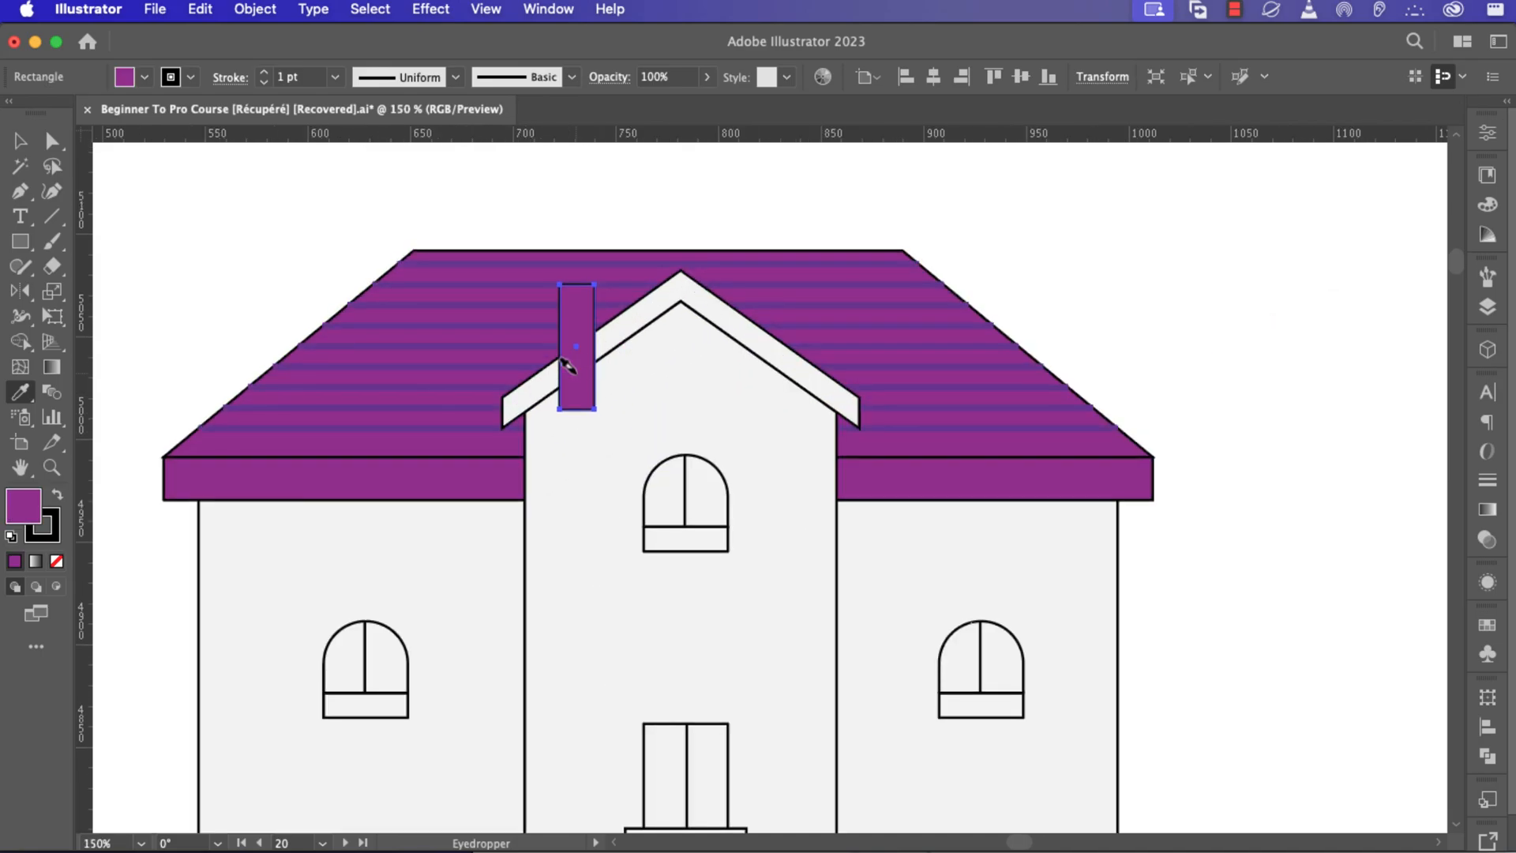
key("v")
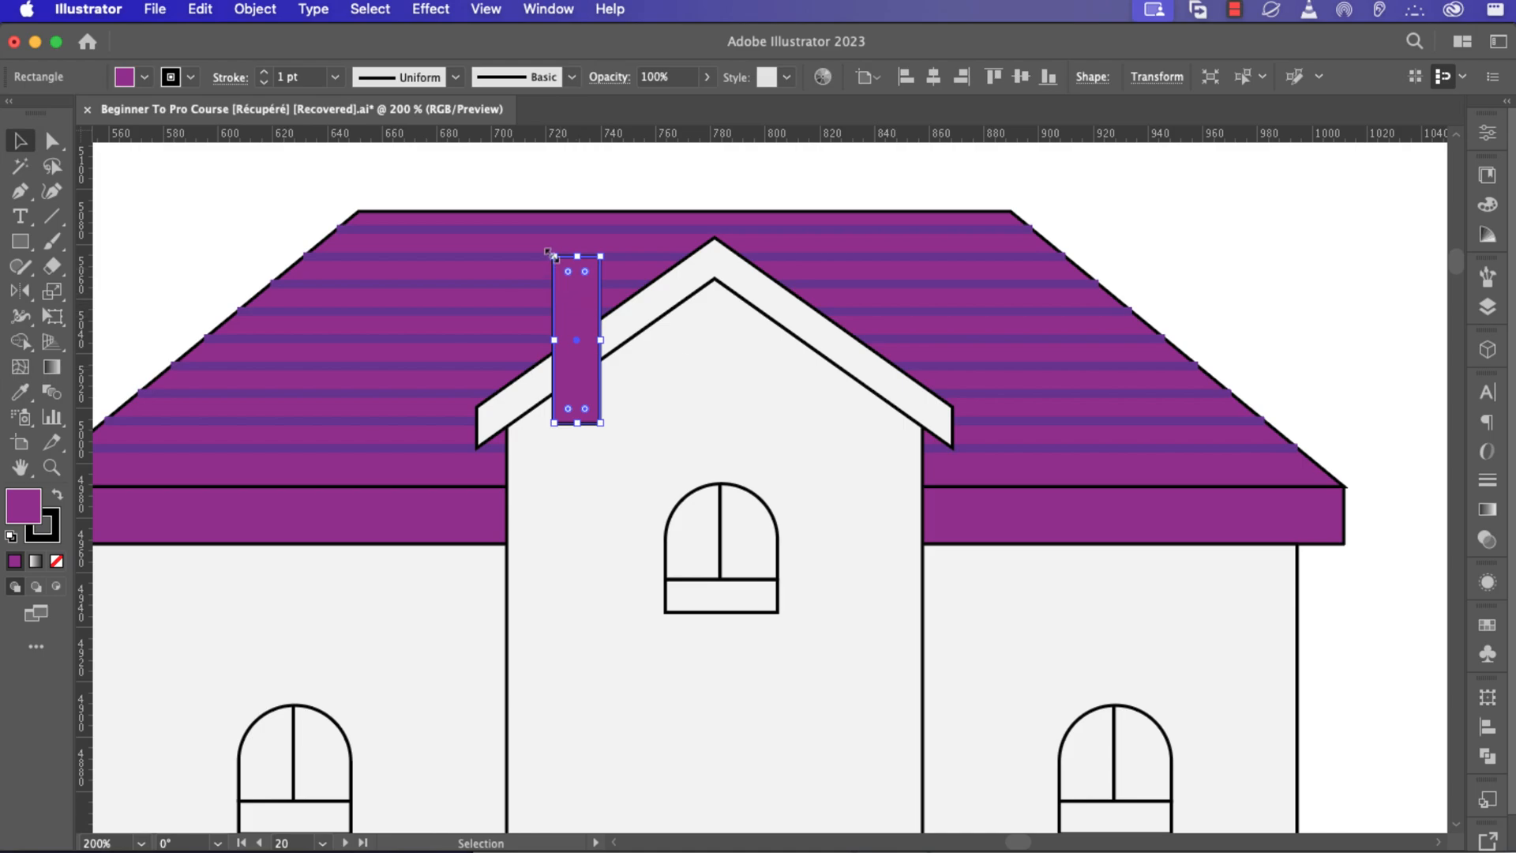
left_click_drag(549, 252, 546, 229)
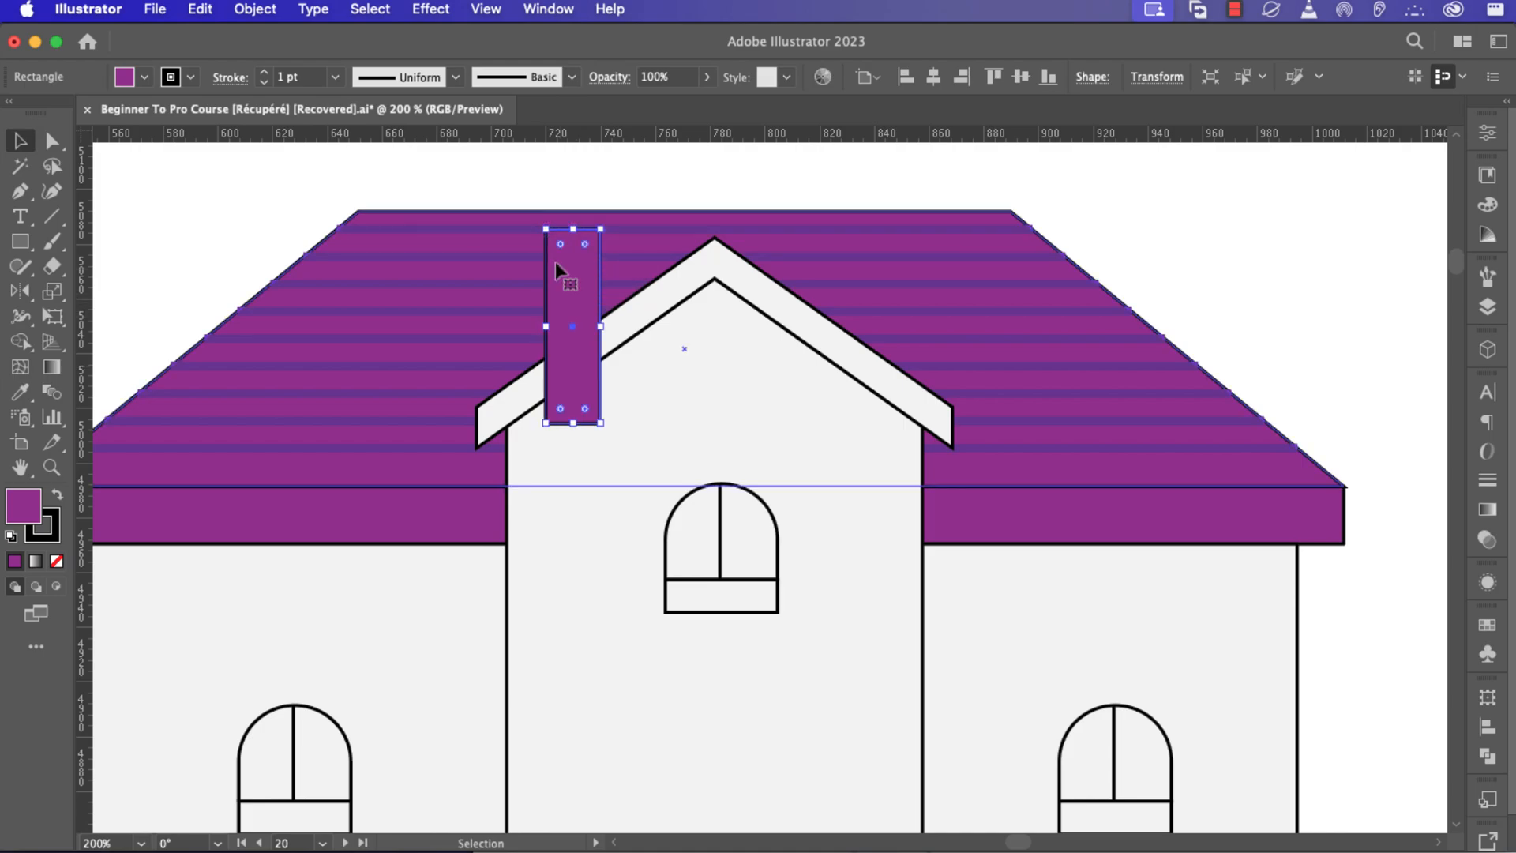
key("Delete")
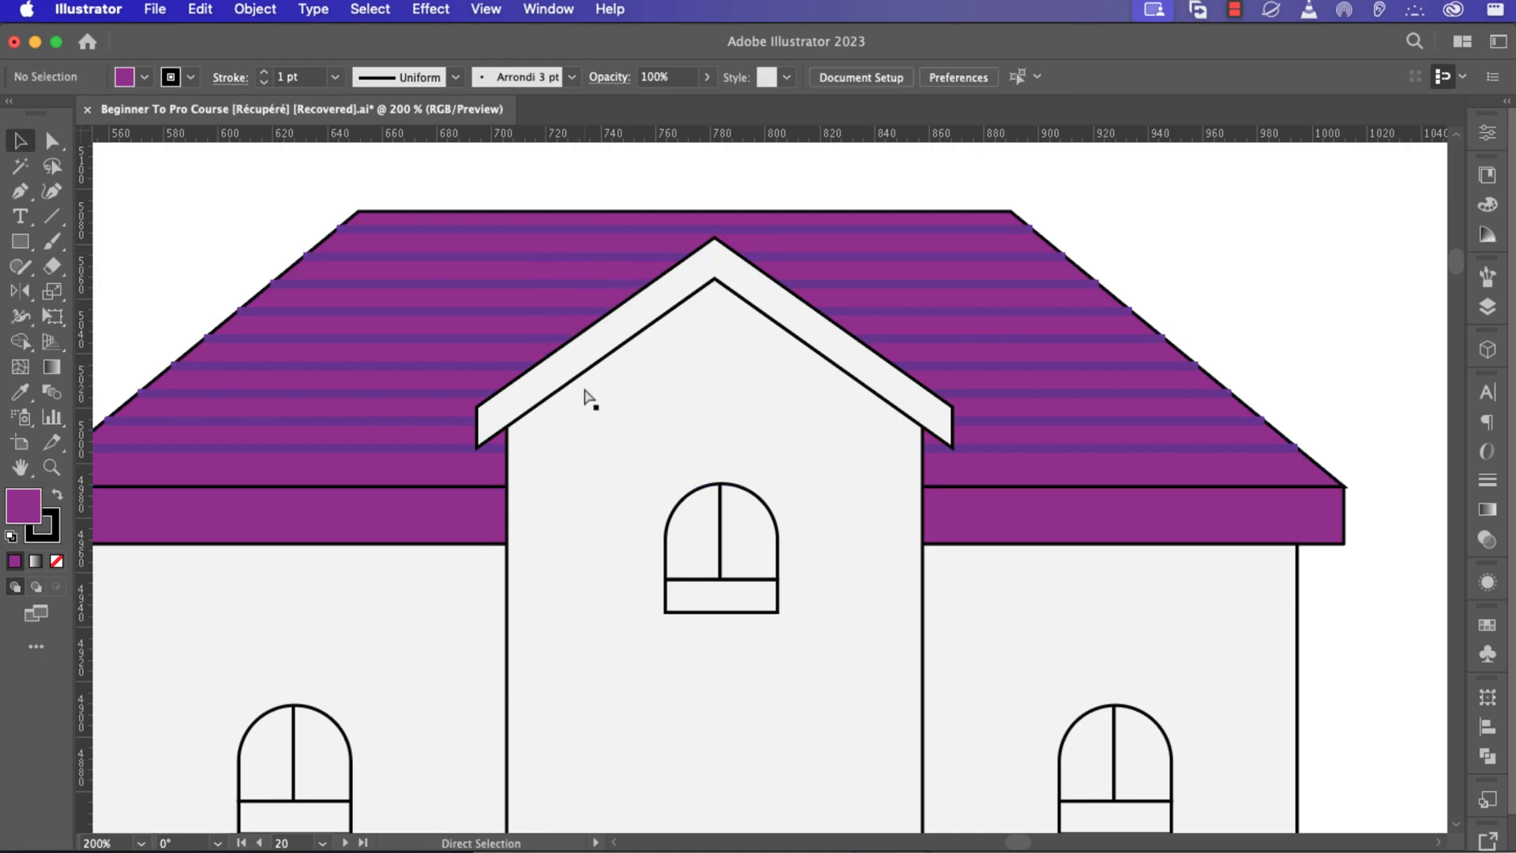
left_click(596, 414)
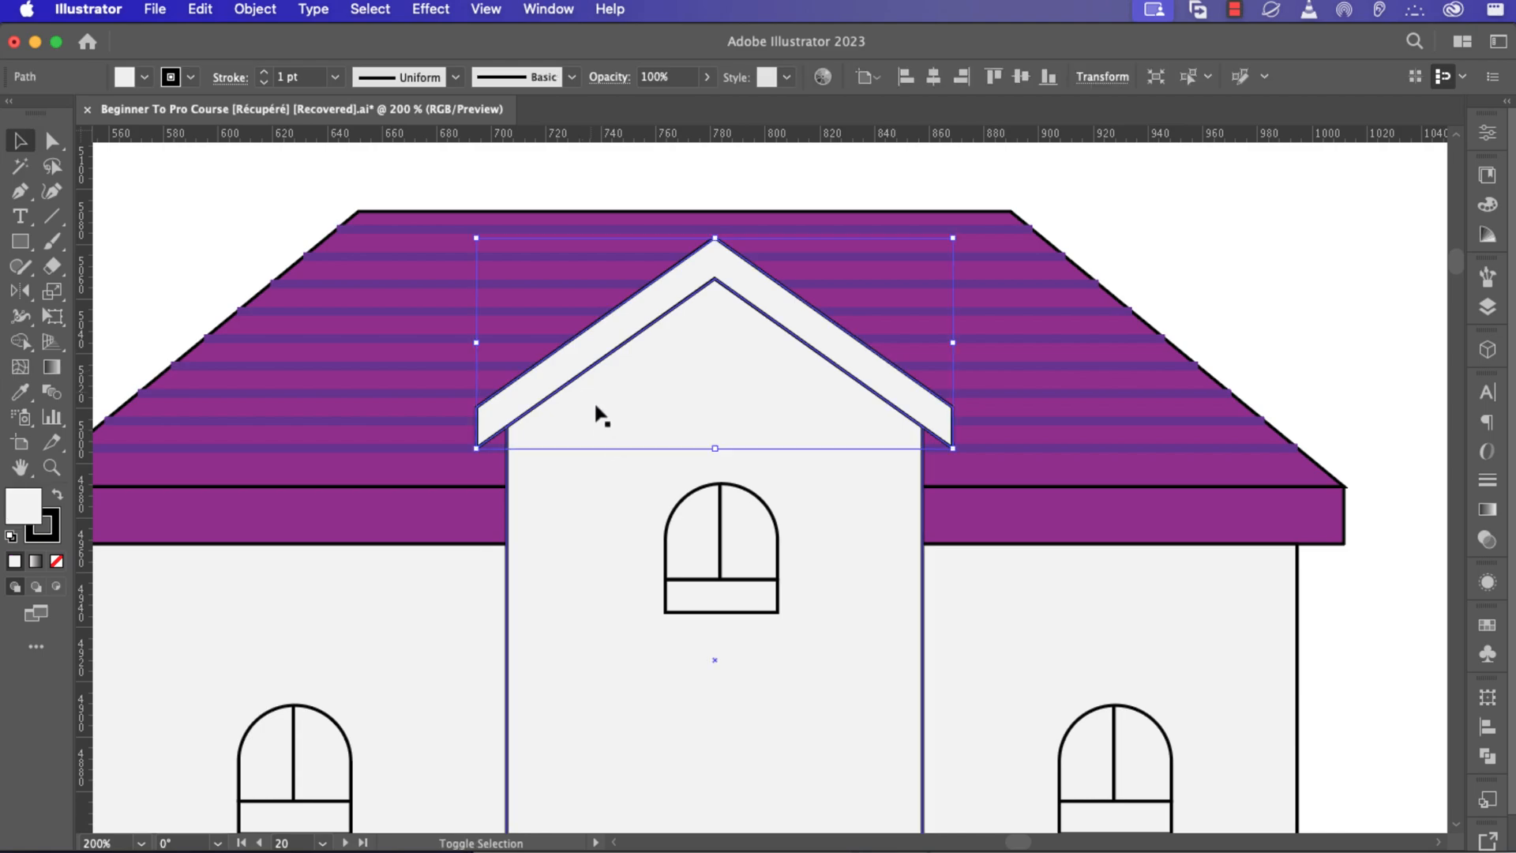
key("super+z")
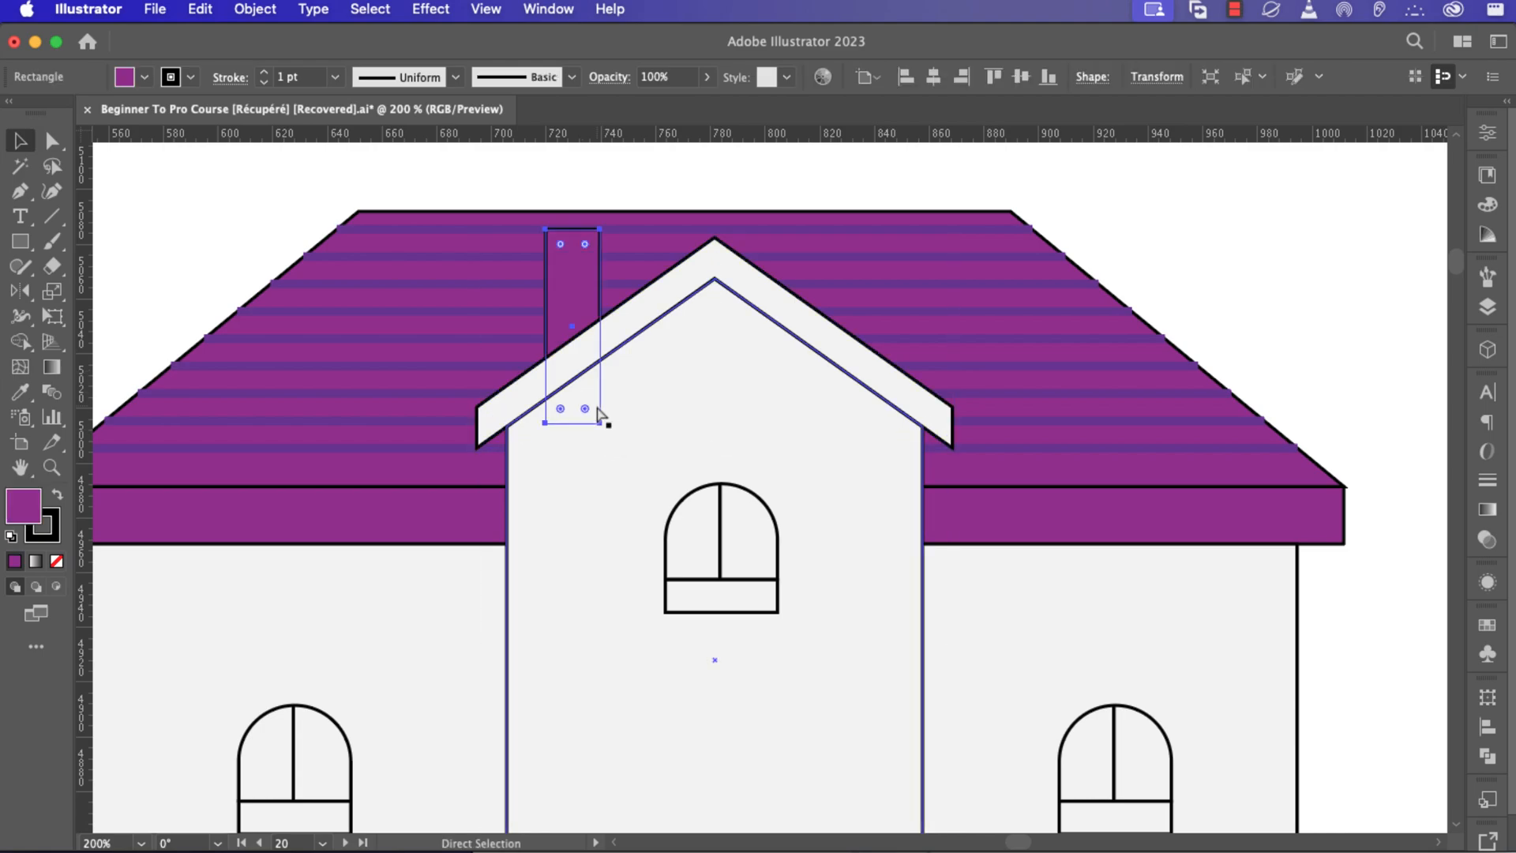
Darken the chimney's purple fill in the Color Picker.
scroll(967, 237, "left", 1)
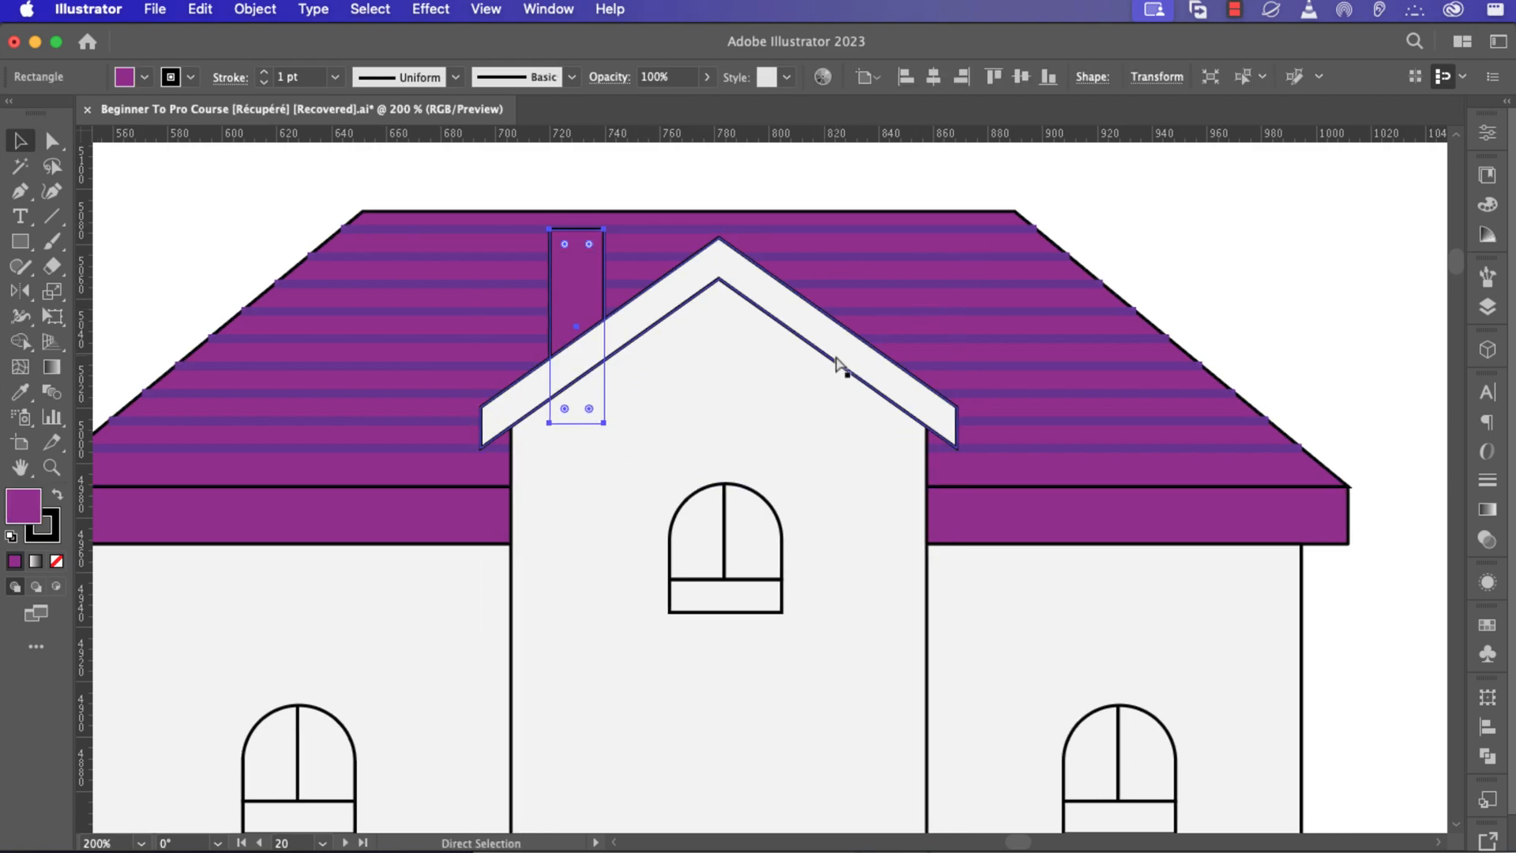
left_click(1188, 241)
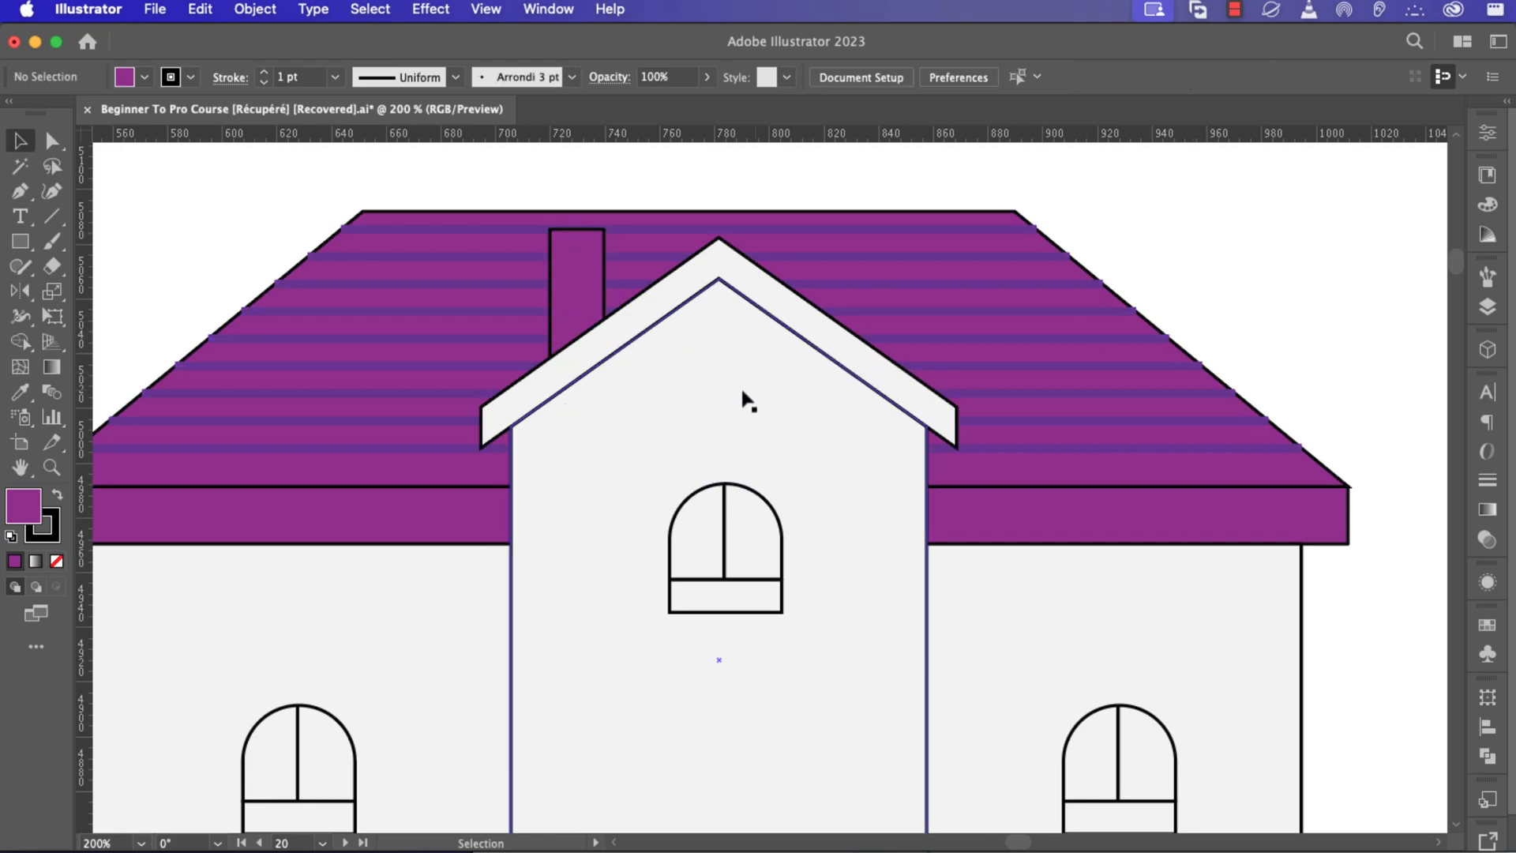
scroll(743, 399, "down", 2)
scroll(743, 399, "down", 1)
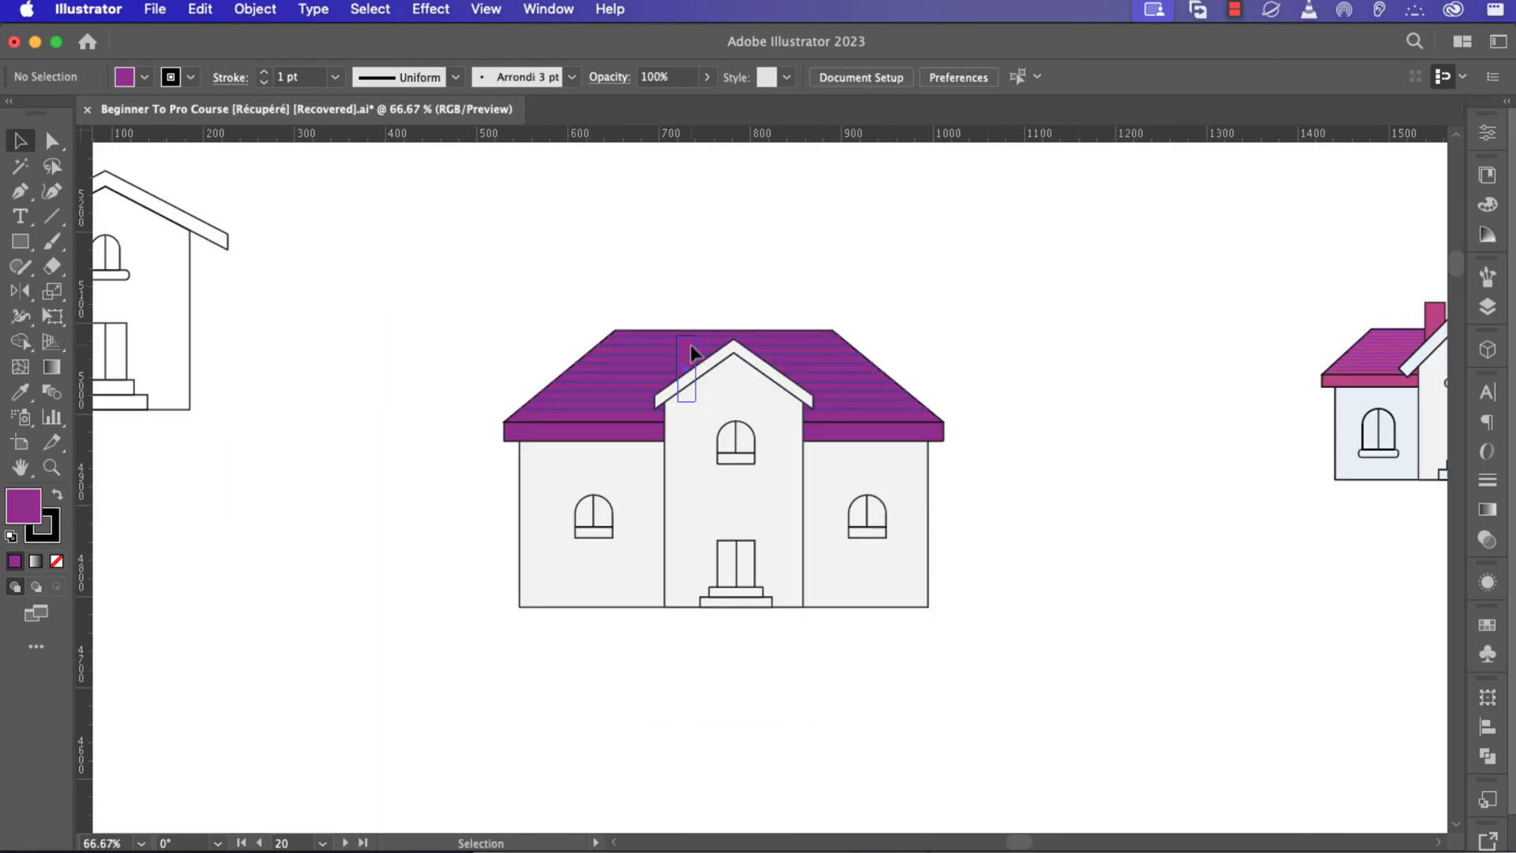
left_click(689, 351)
double_click(30, 507)
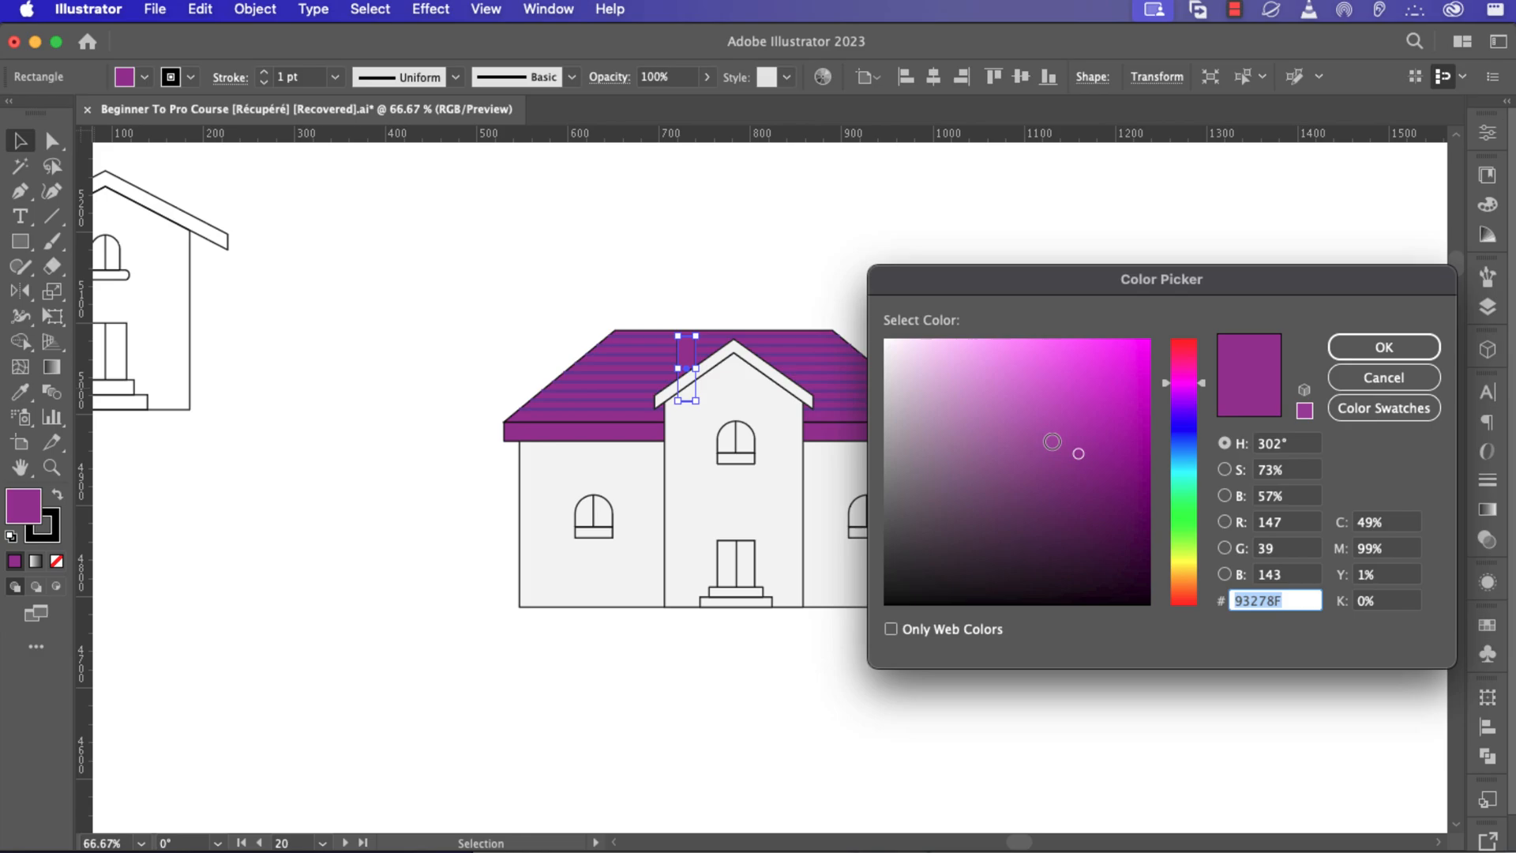
left_click_drag(1078, 453, 1083, 493)
left_click(1384, 347)
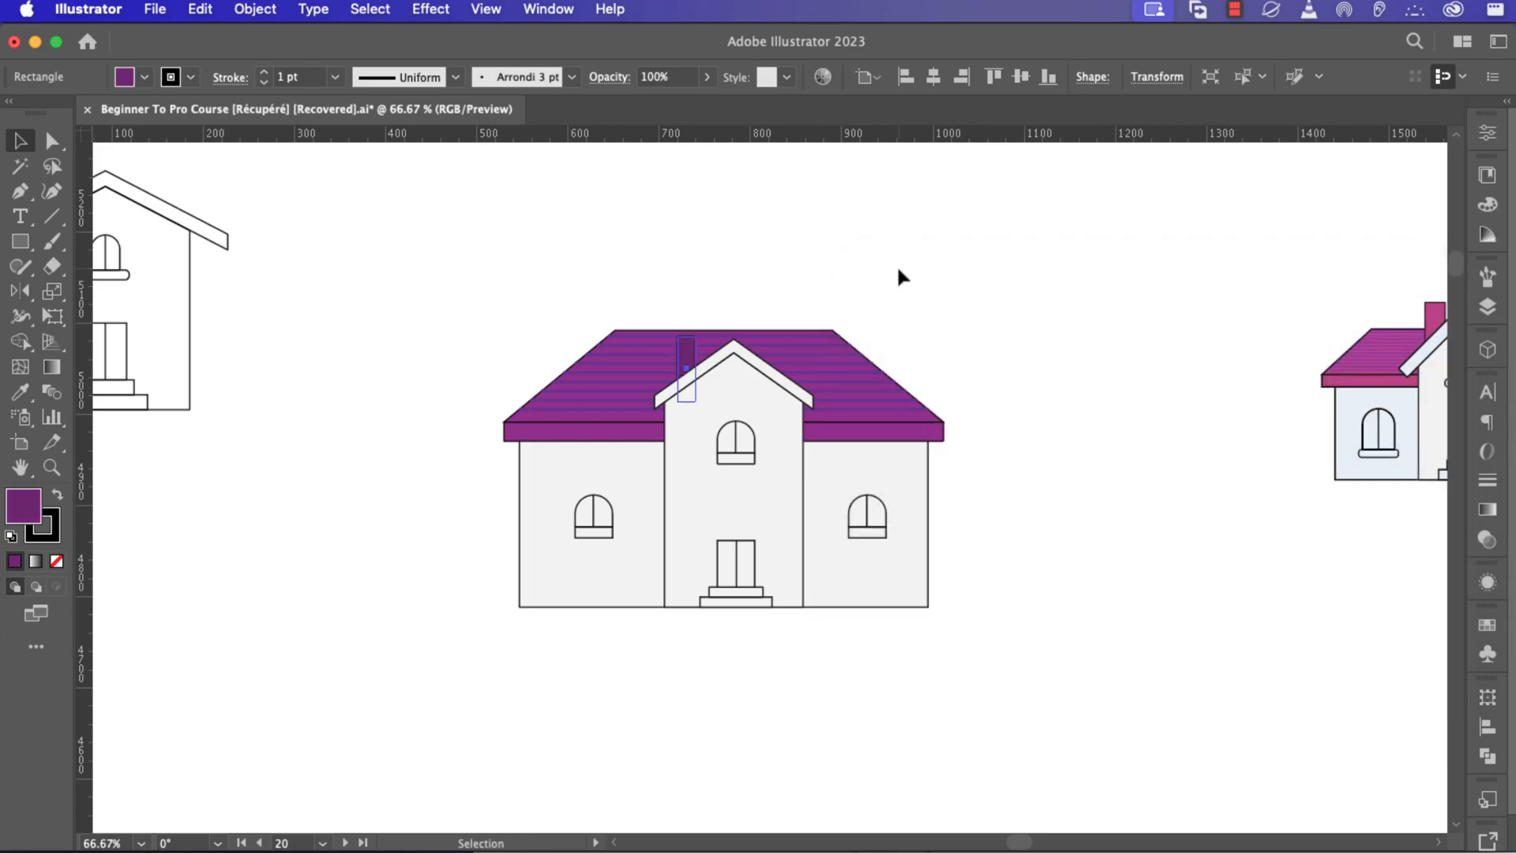
left_click(898, 269)
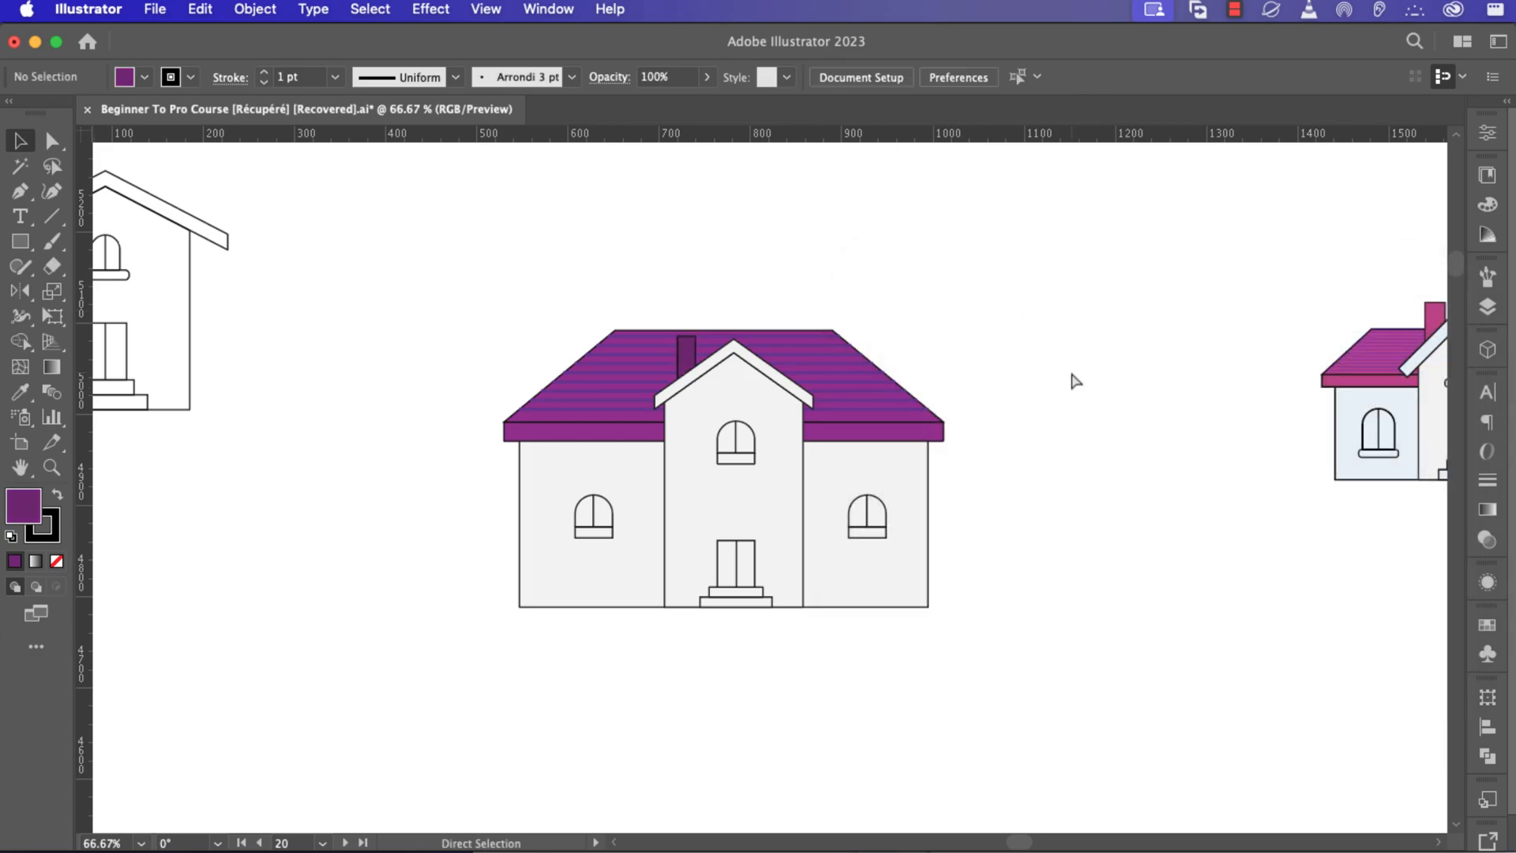
Fill the double door with the roof's purple using the Eyedropper tool.
key("super+0")
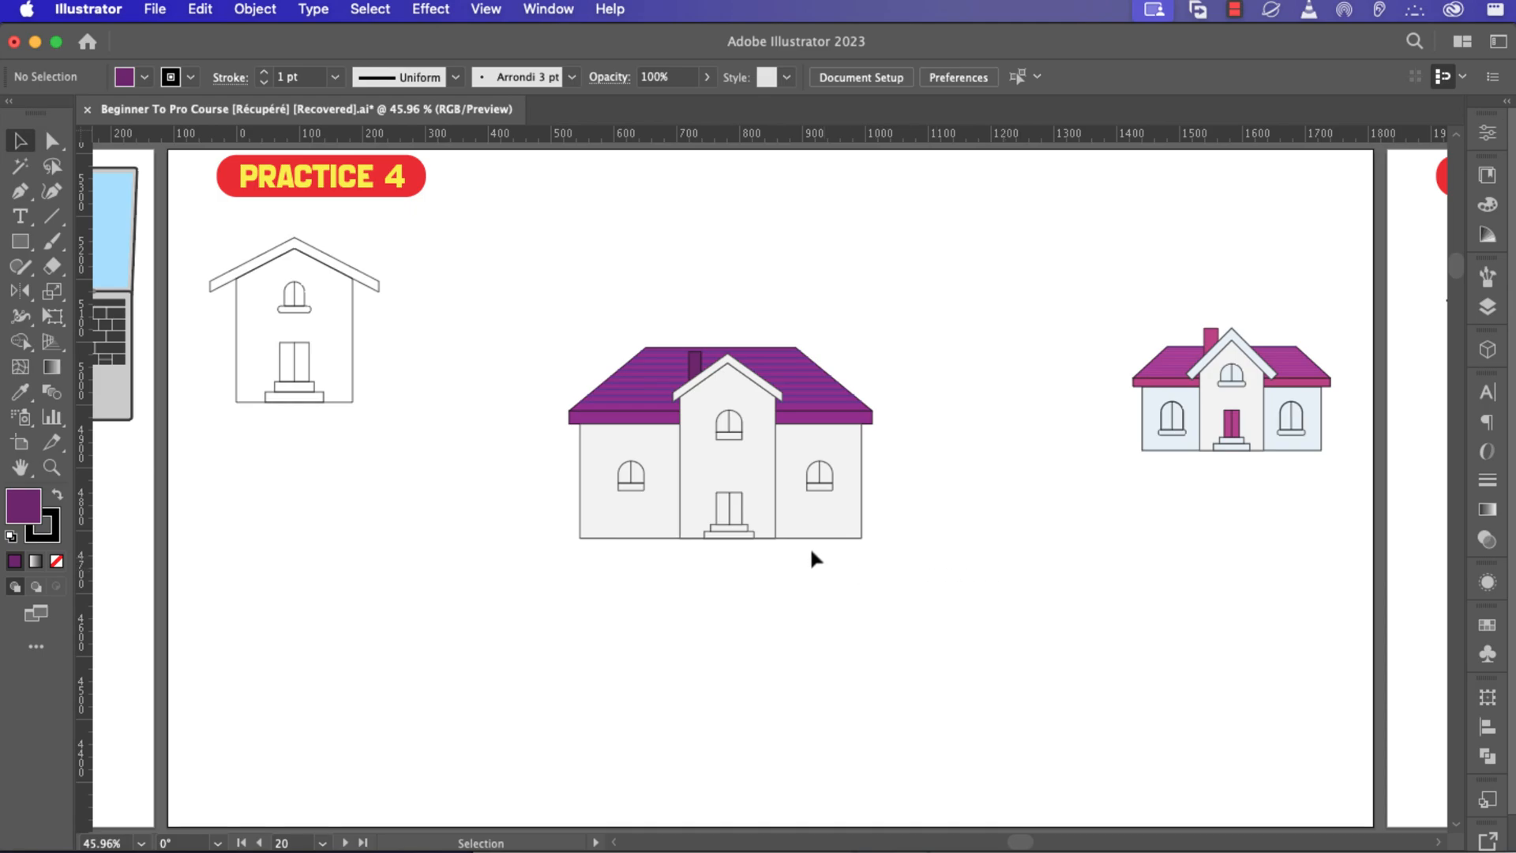
scroll(777, 536, "up", 2)
left_click(699, 502)
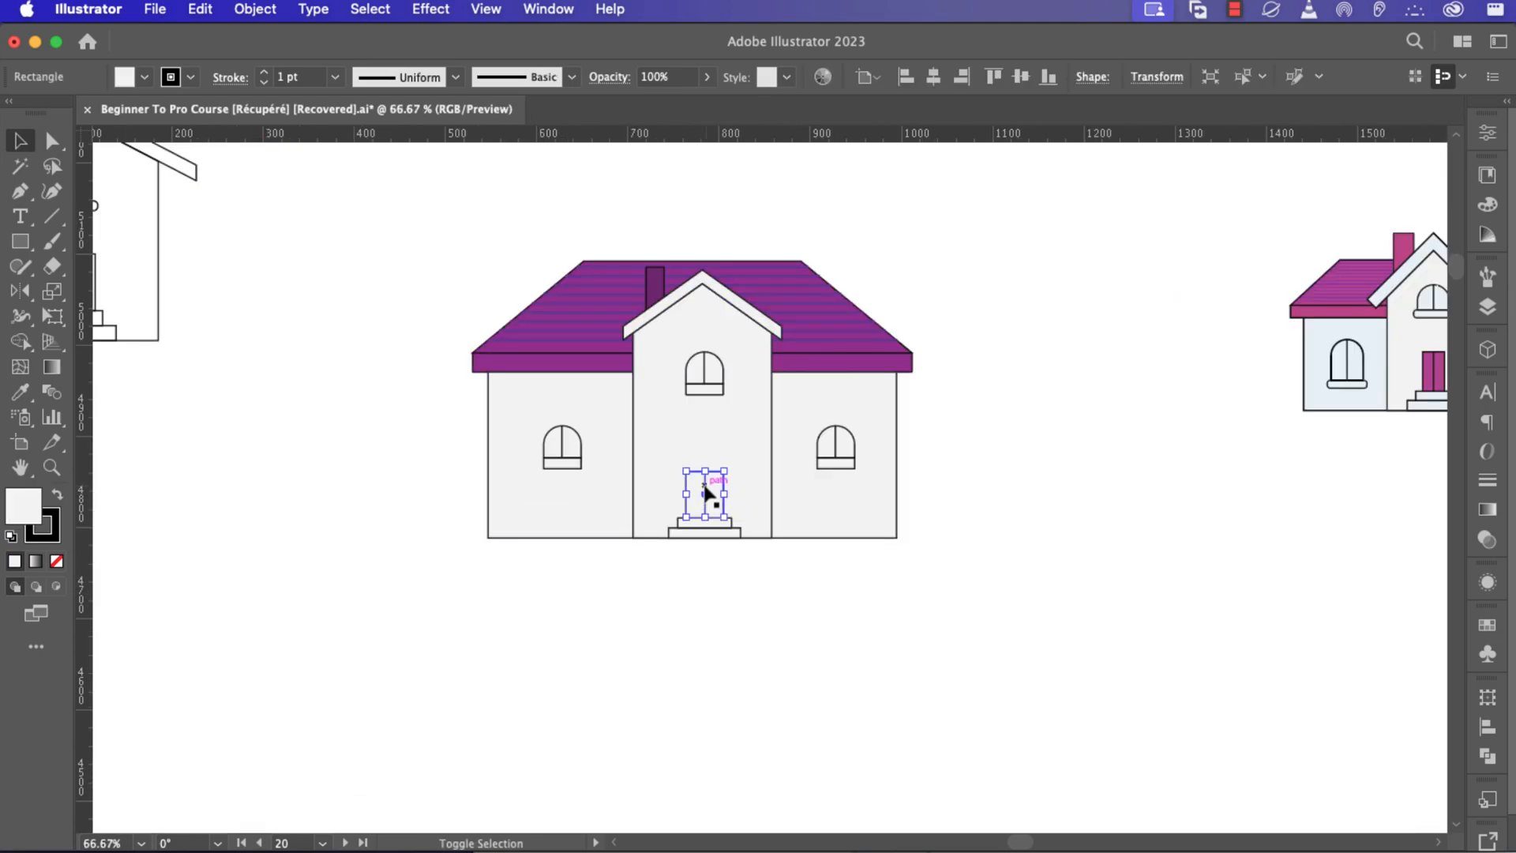
left_click(704, 486, "shift")
left_click(396, 450)
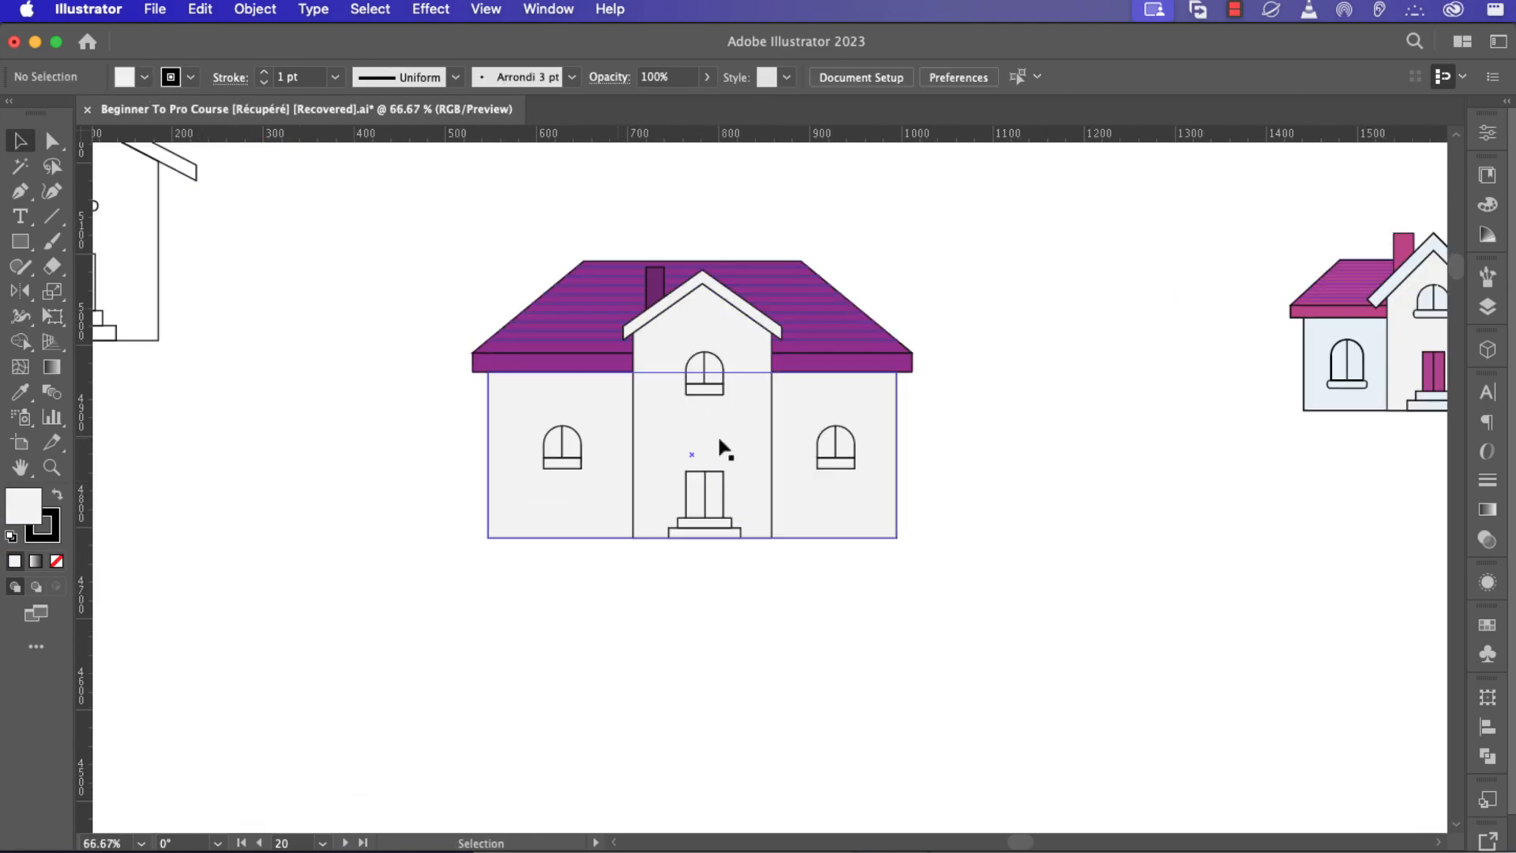
left_click(720, 476)
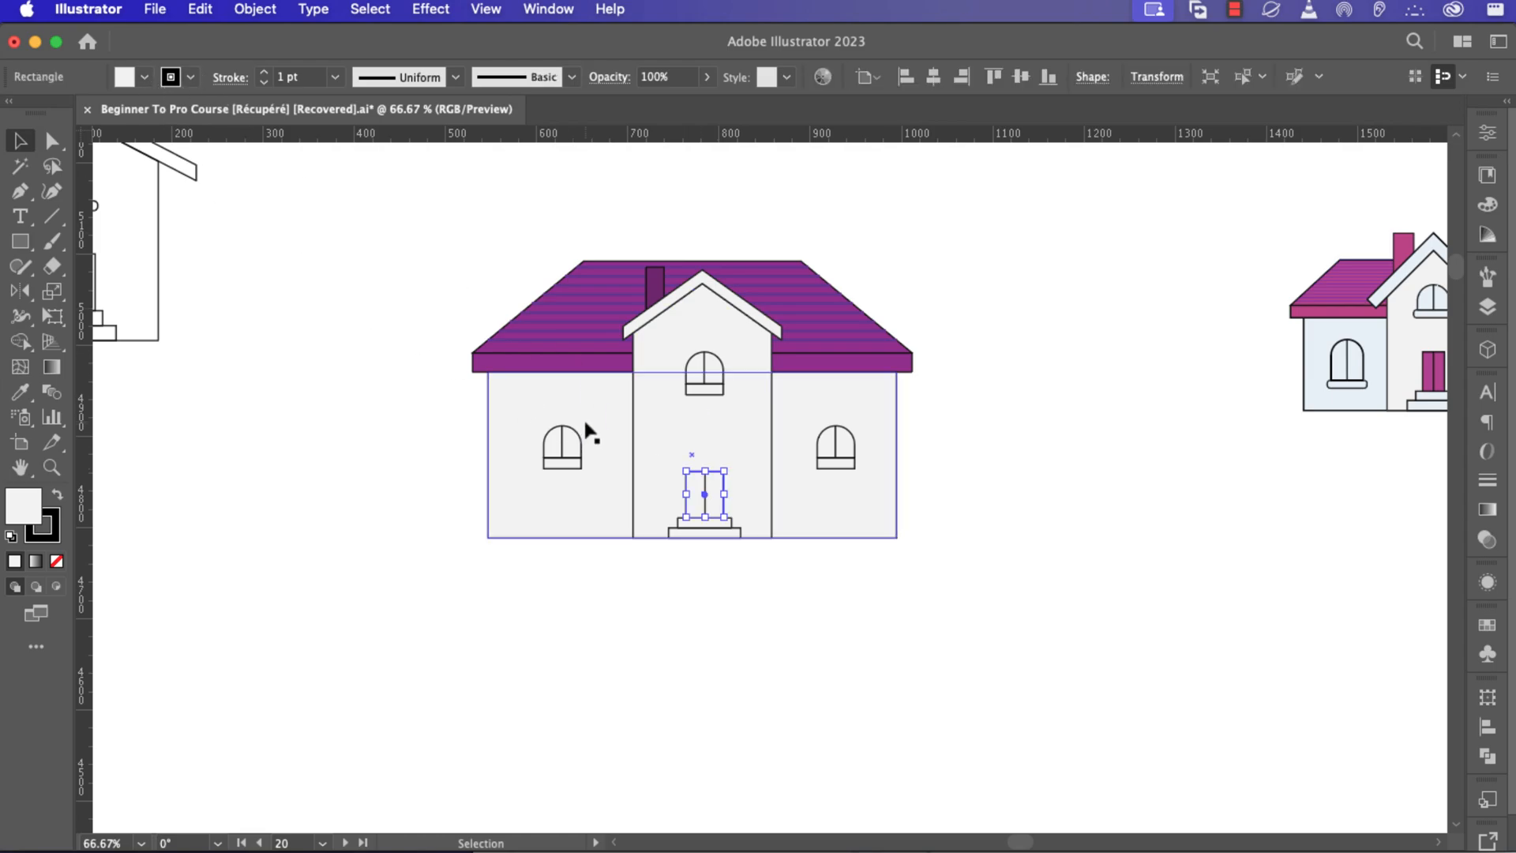
key("i")
left_click(597, 349)
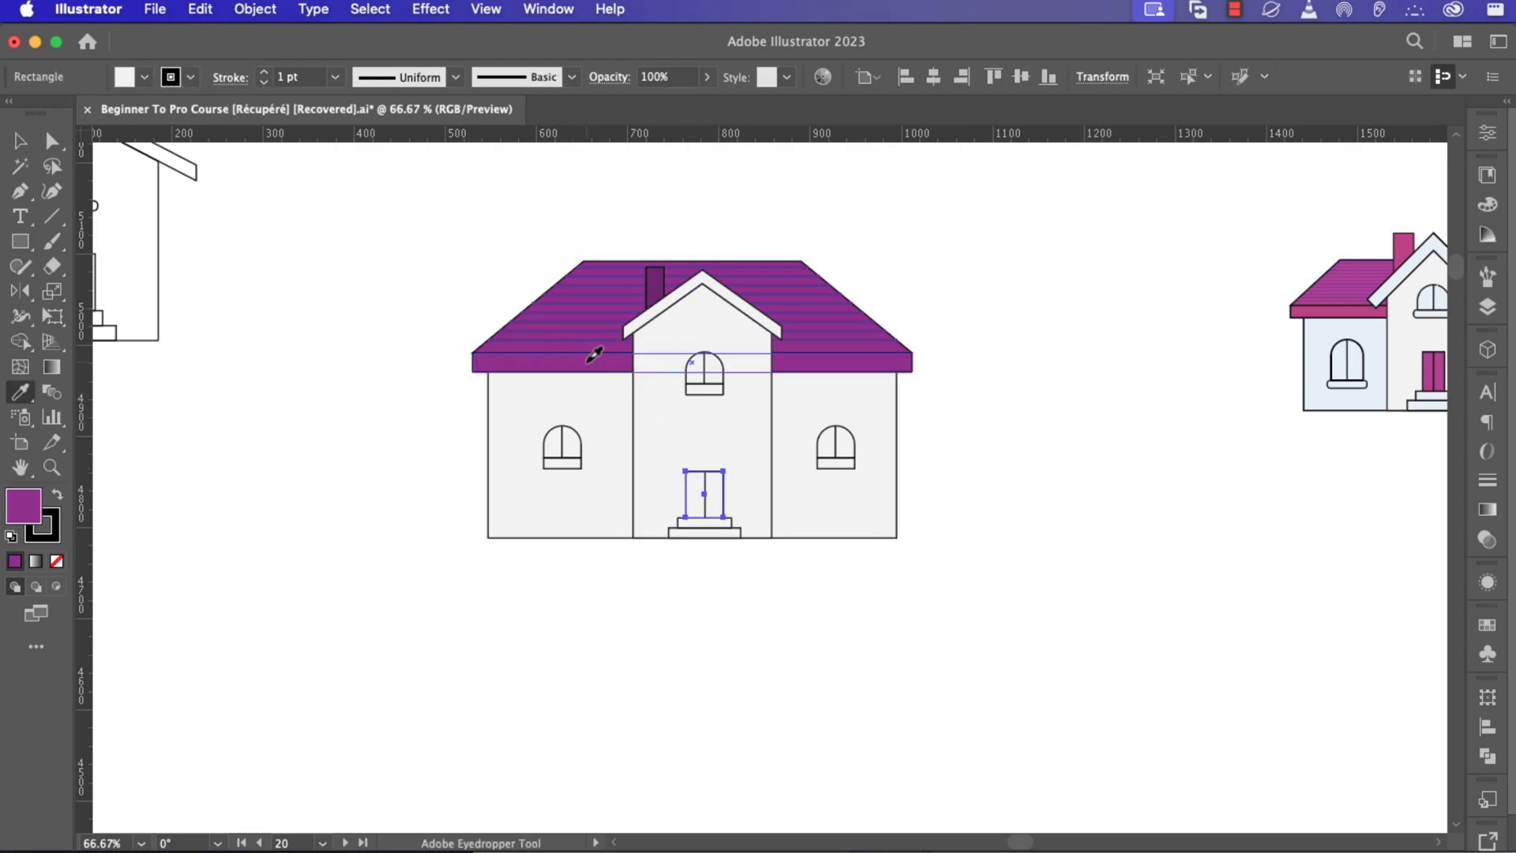
key("v")
left_click(1007, 587)
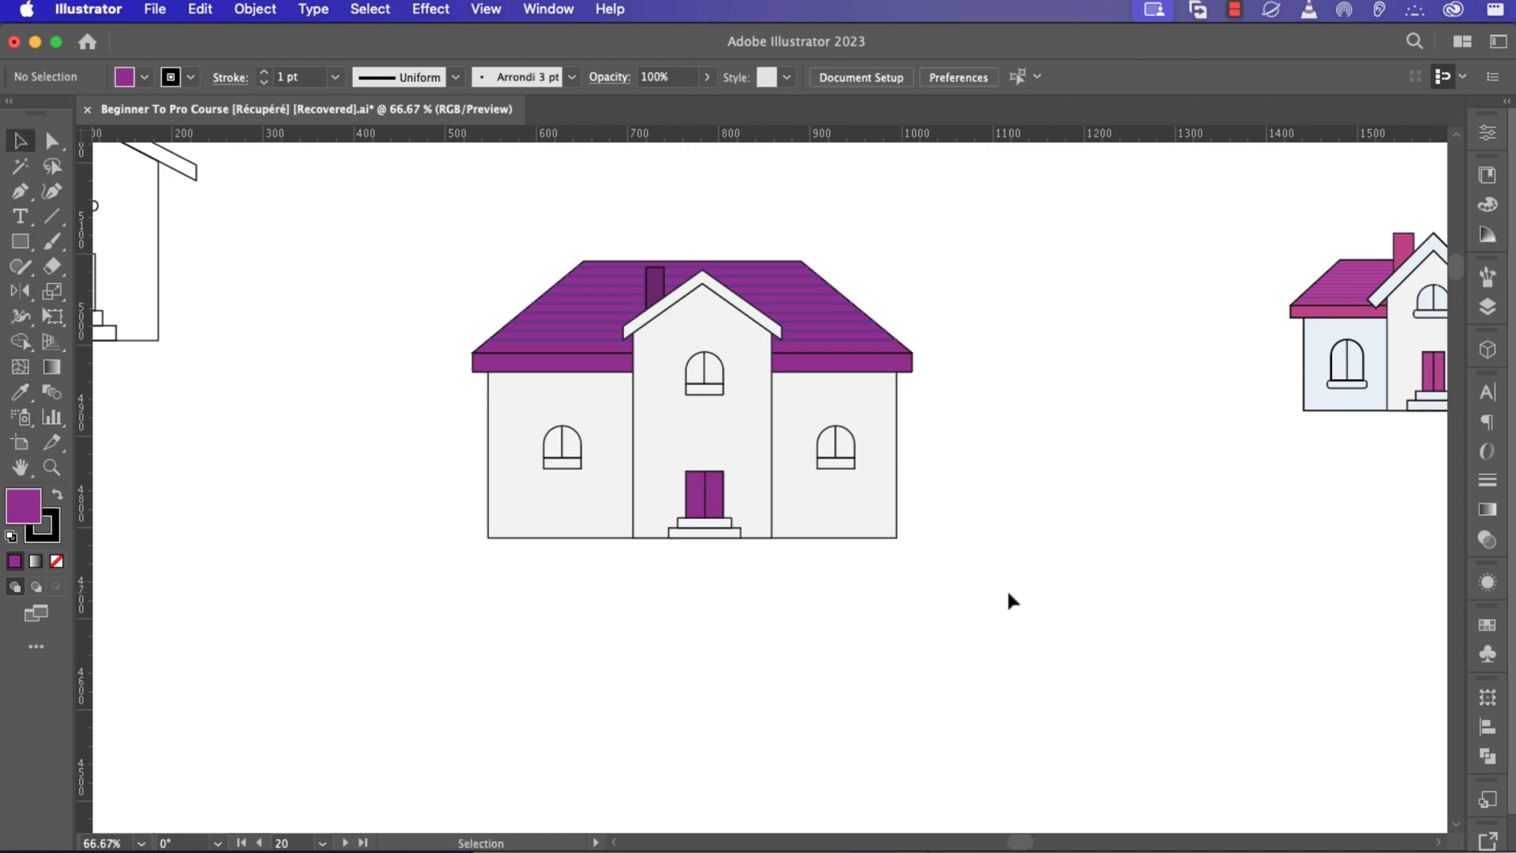
Fill the three window arches with the roof's purple using the Eyedropper tool.
left_click(853, 448)
left_click(573, 443, "shift")
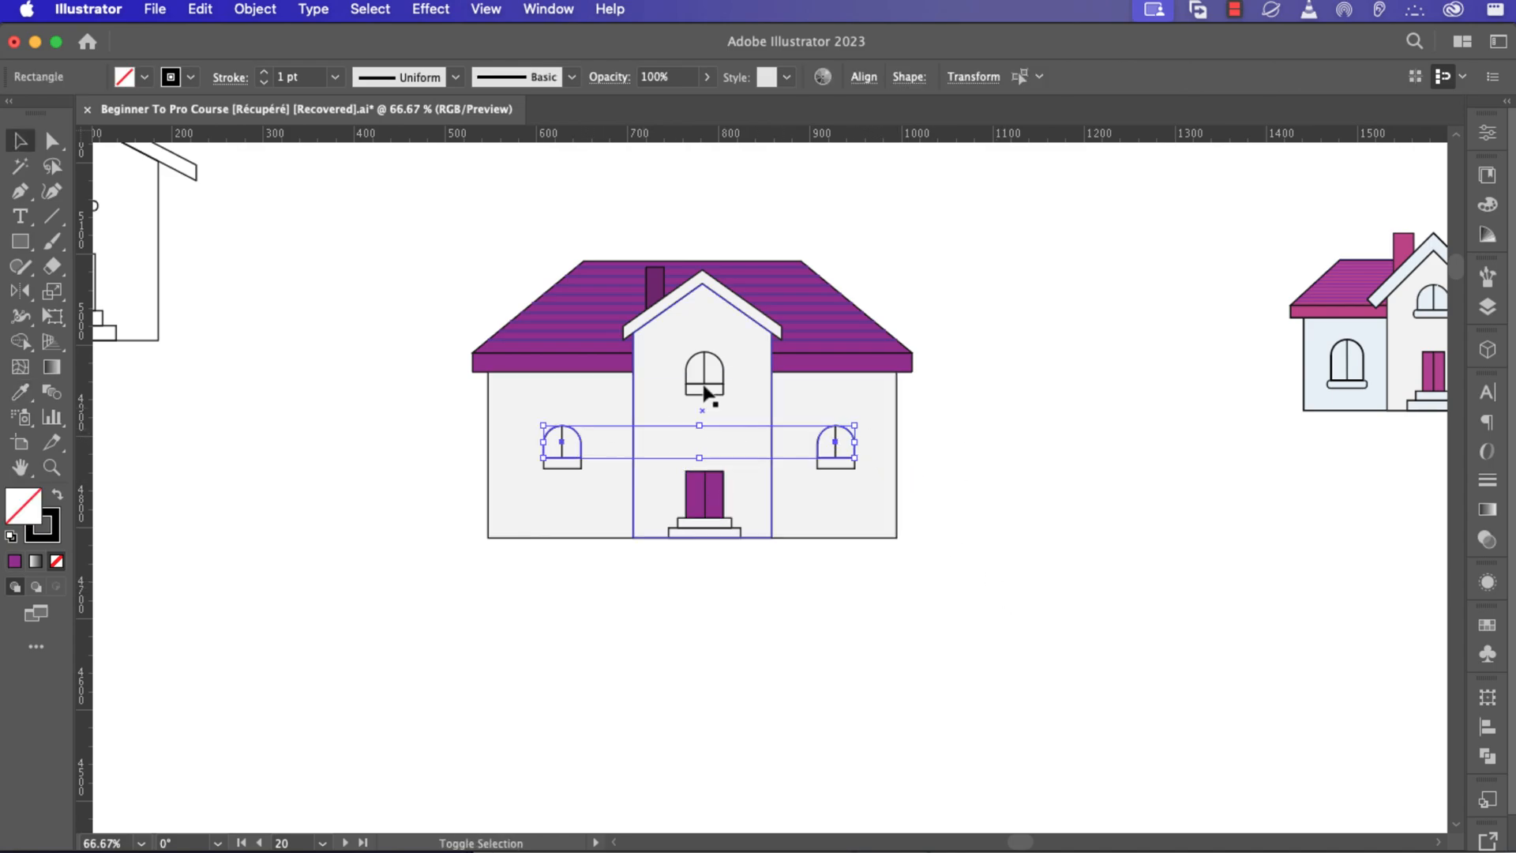
left_click(724, 377, "shift")
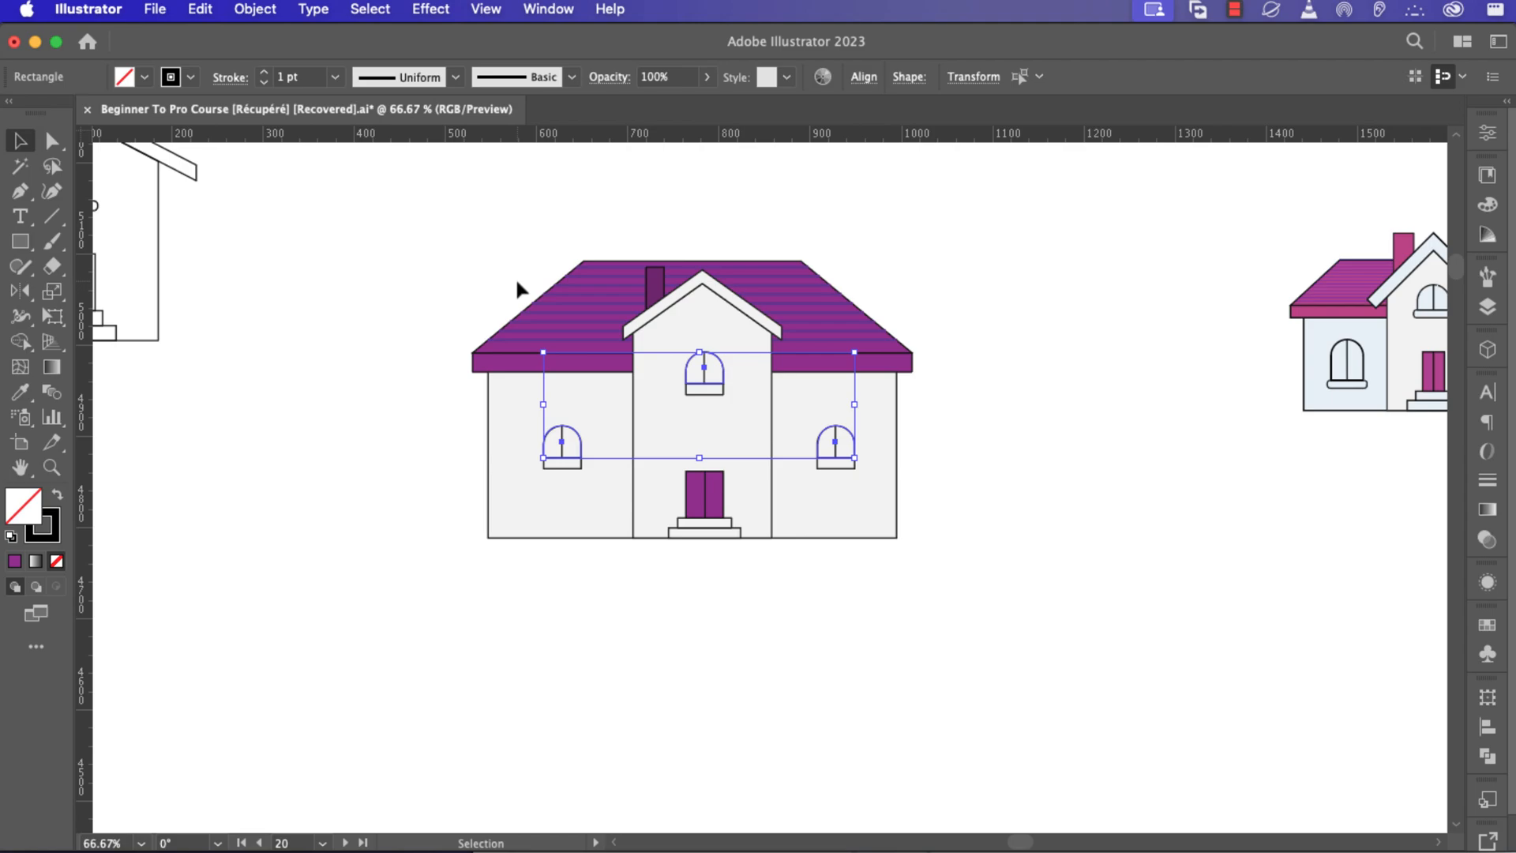
key("i")
left_click(561, 362)
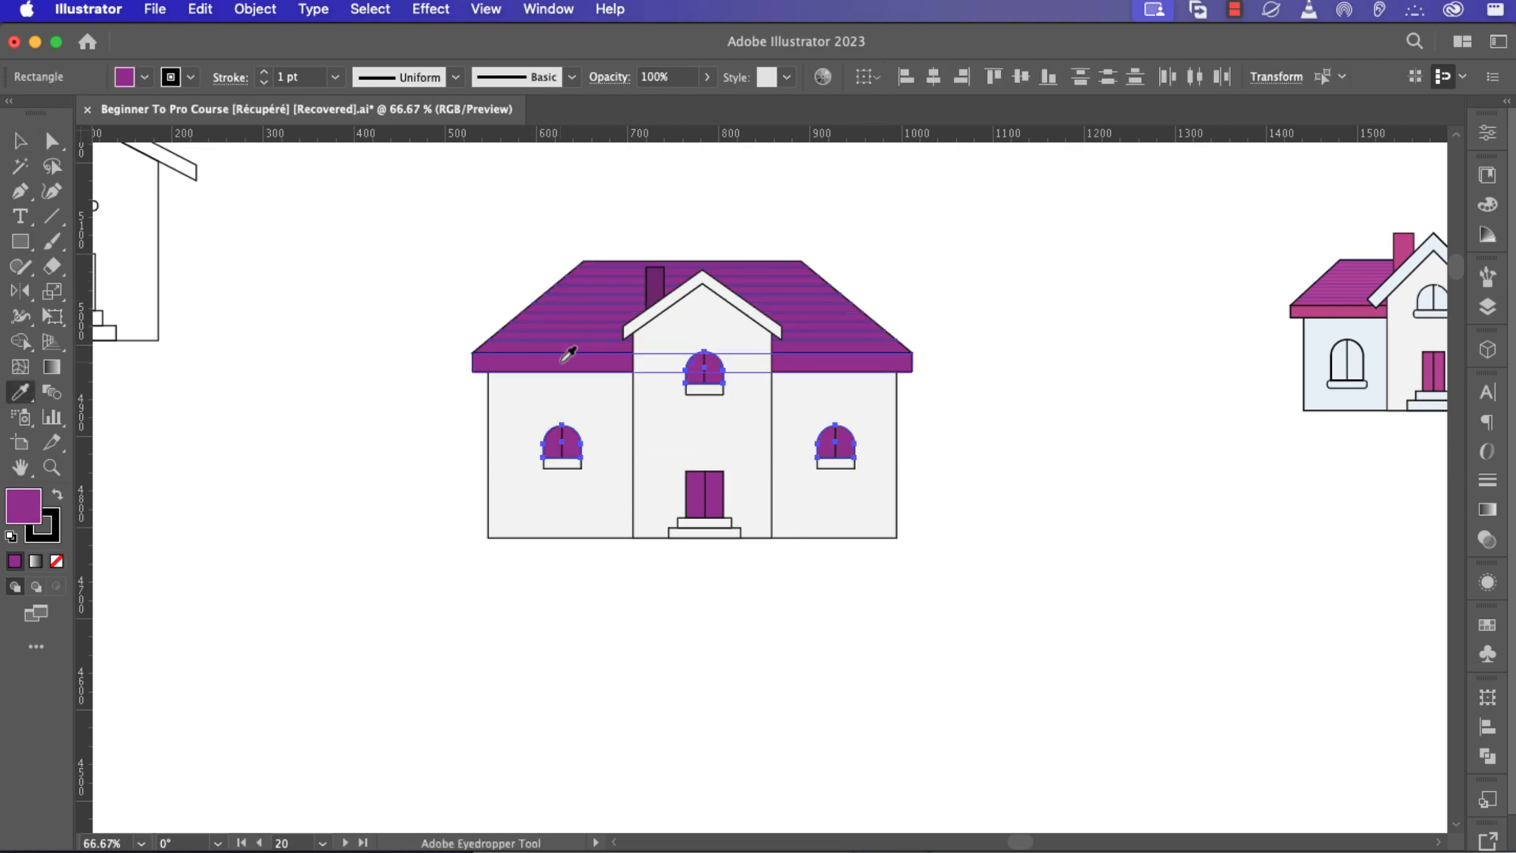
key("v")
left_click(1102, 436)
Select the three window sills and fill them with dark brown from the swatches.
left_click(836, 464)
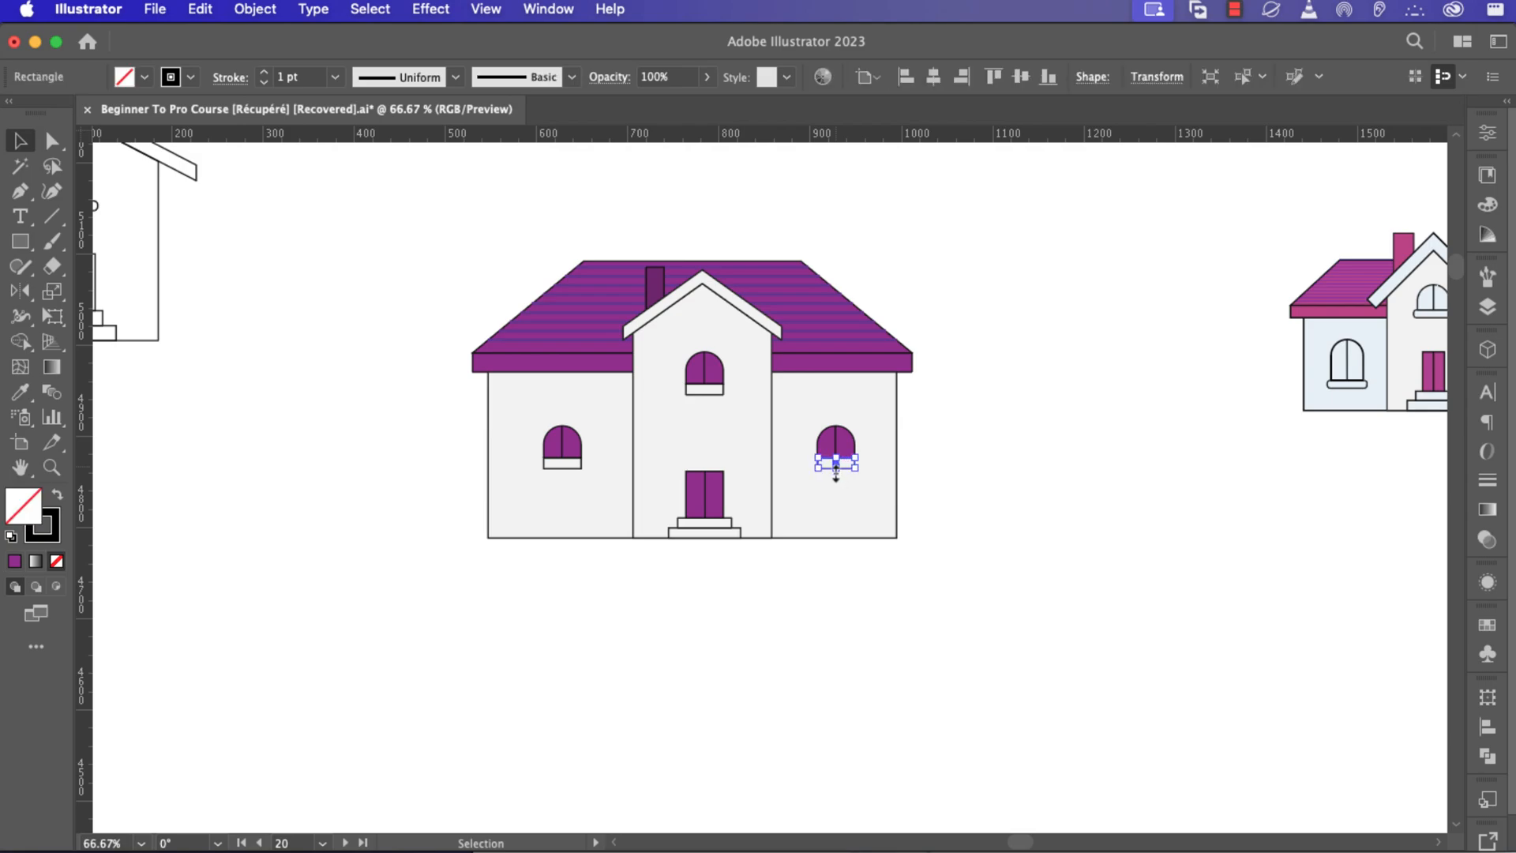
left_click(703, 389, "shift")
left_click(573, 464, "shift")
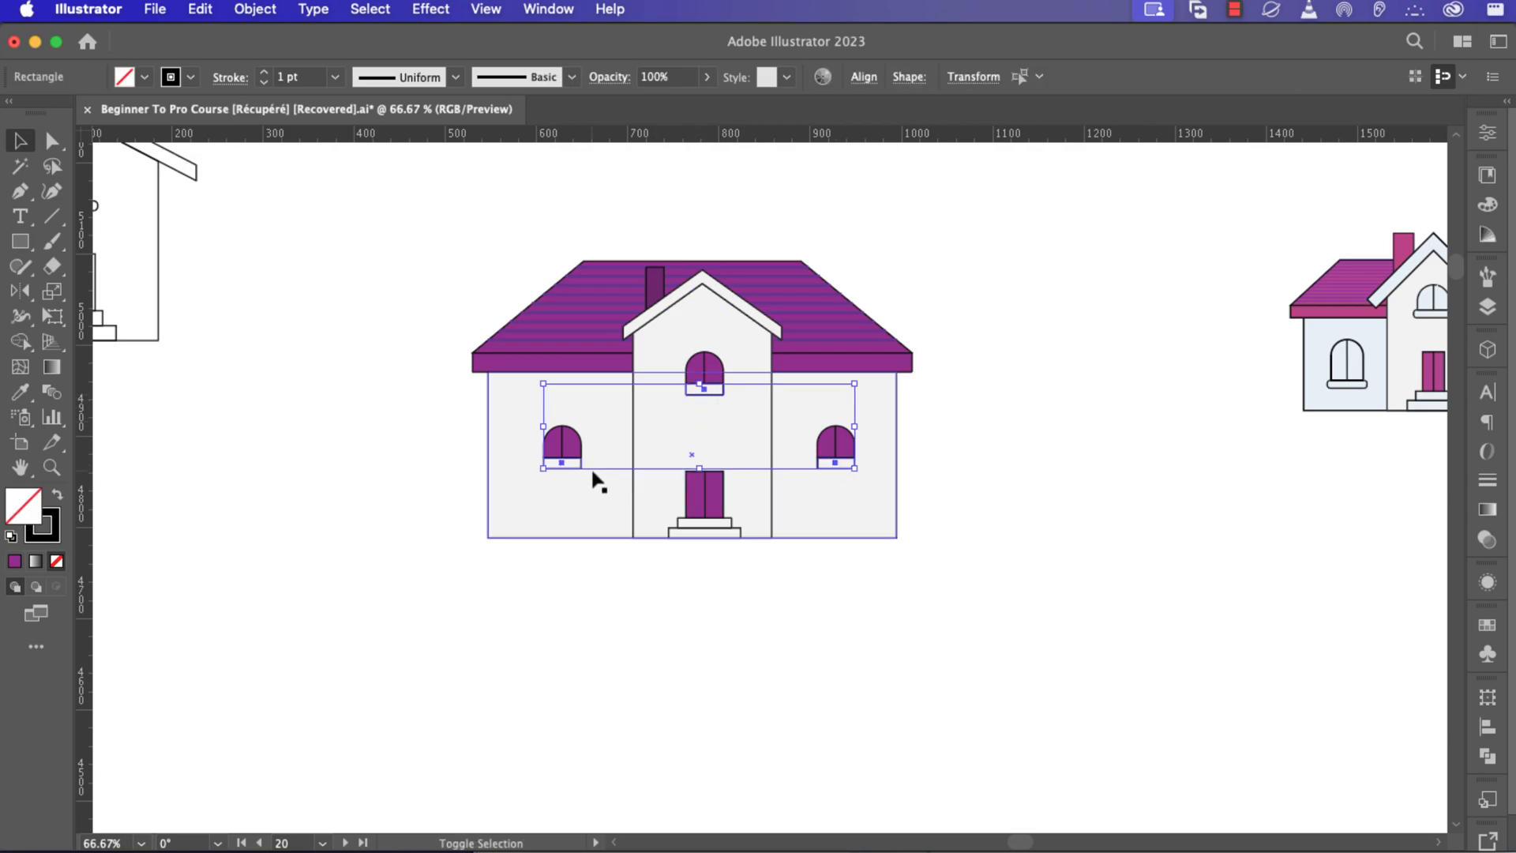
left_click(145, 77)
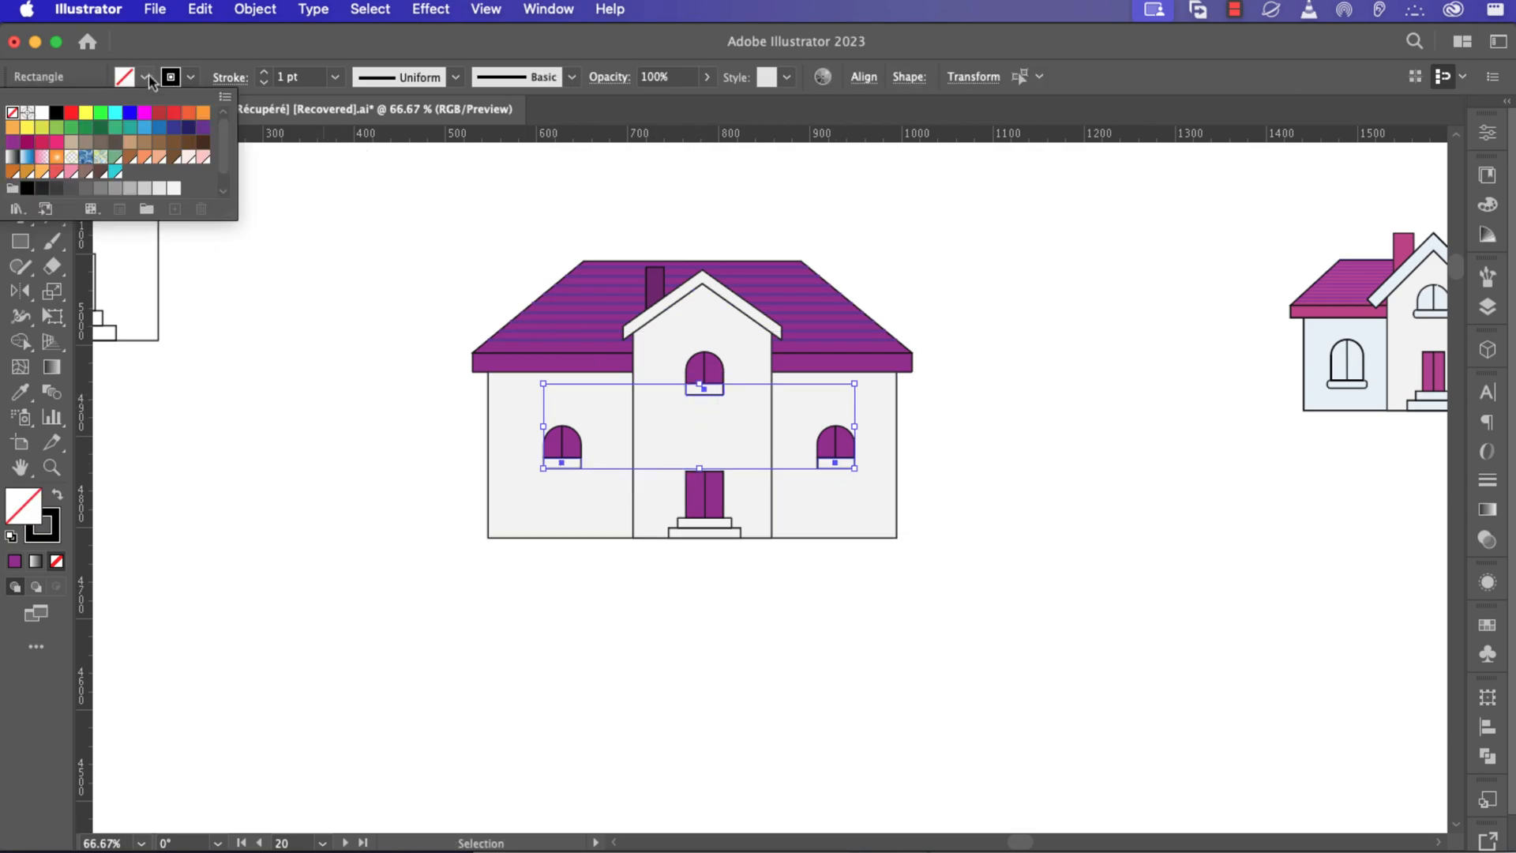
left_click(203, 128)
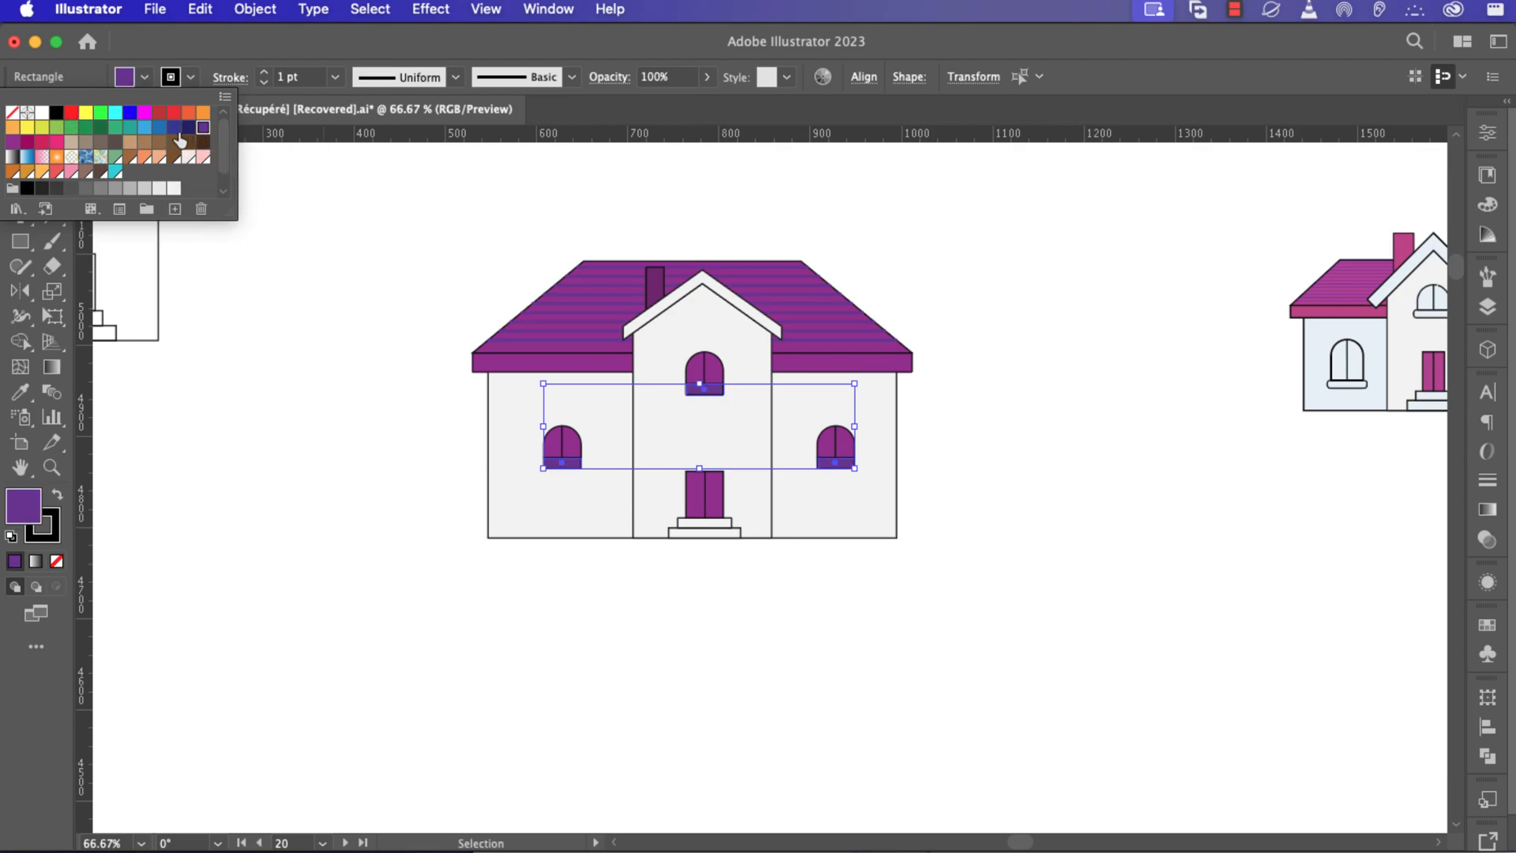
left_click(56, 112)
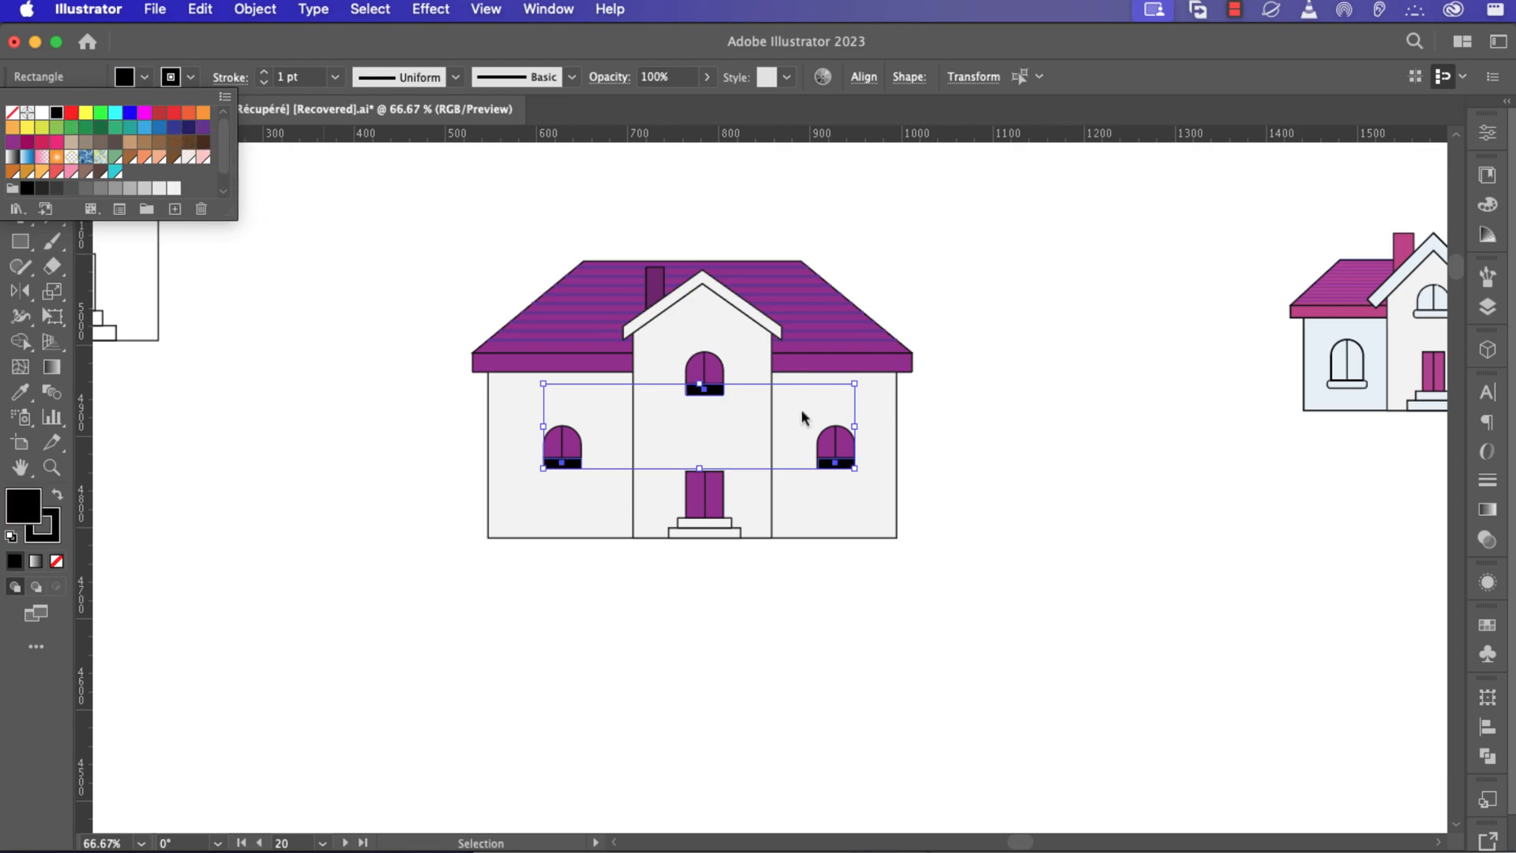
left_click(204, 142)
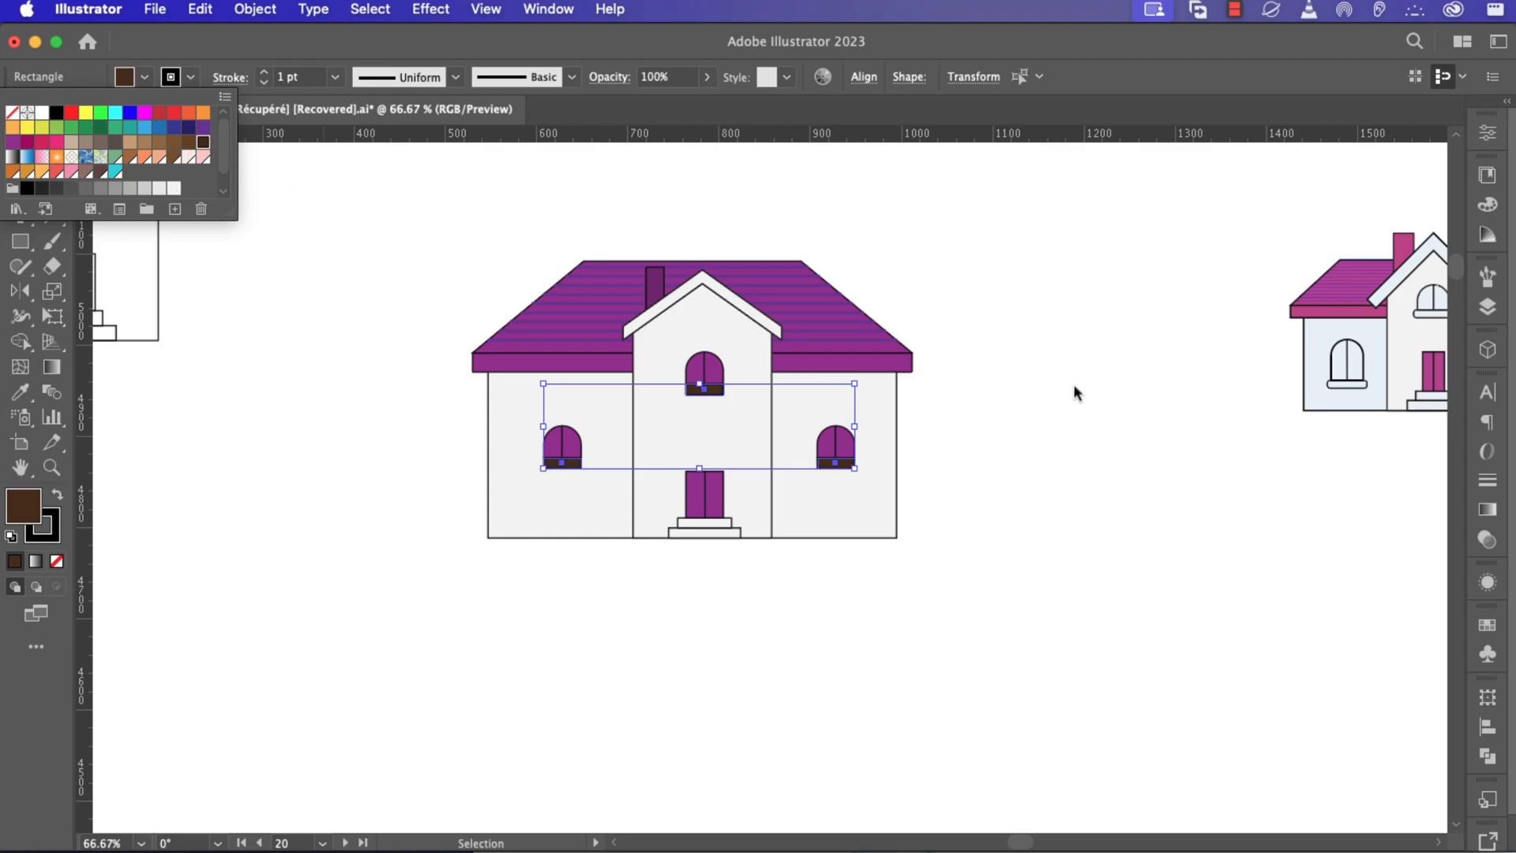
left_click(1133, 395)
left_click(1135, 394)
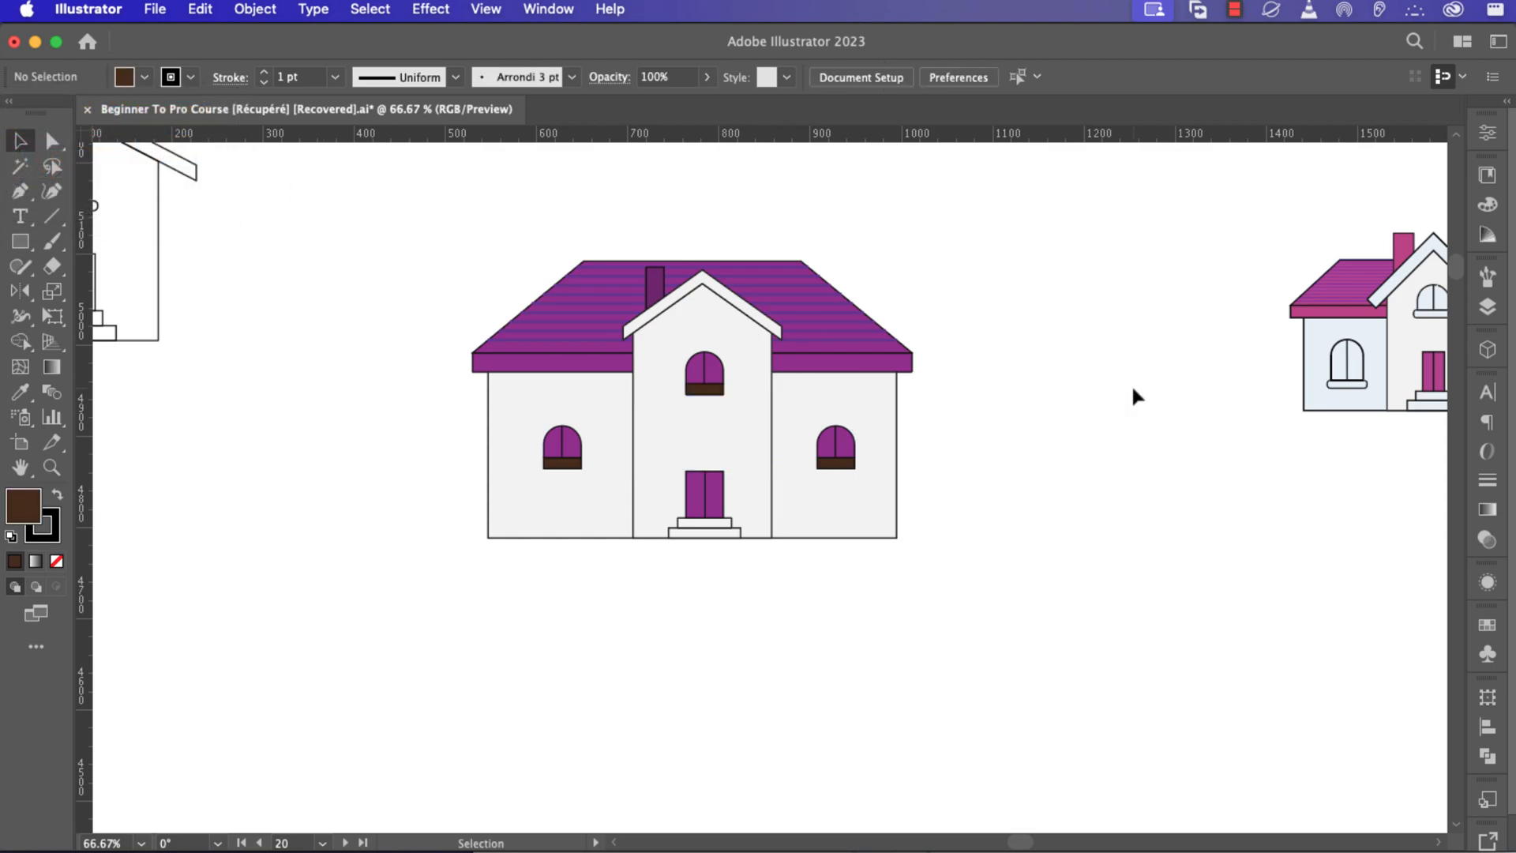
Select the whole house, move it below the reference house and scale it down to a similar size.
key("a")
key("super+0")
key("v")
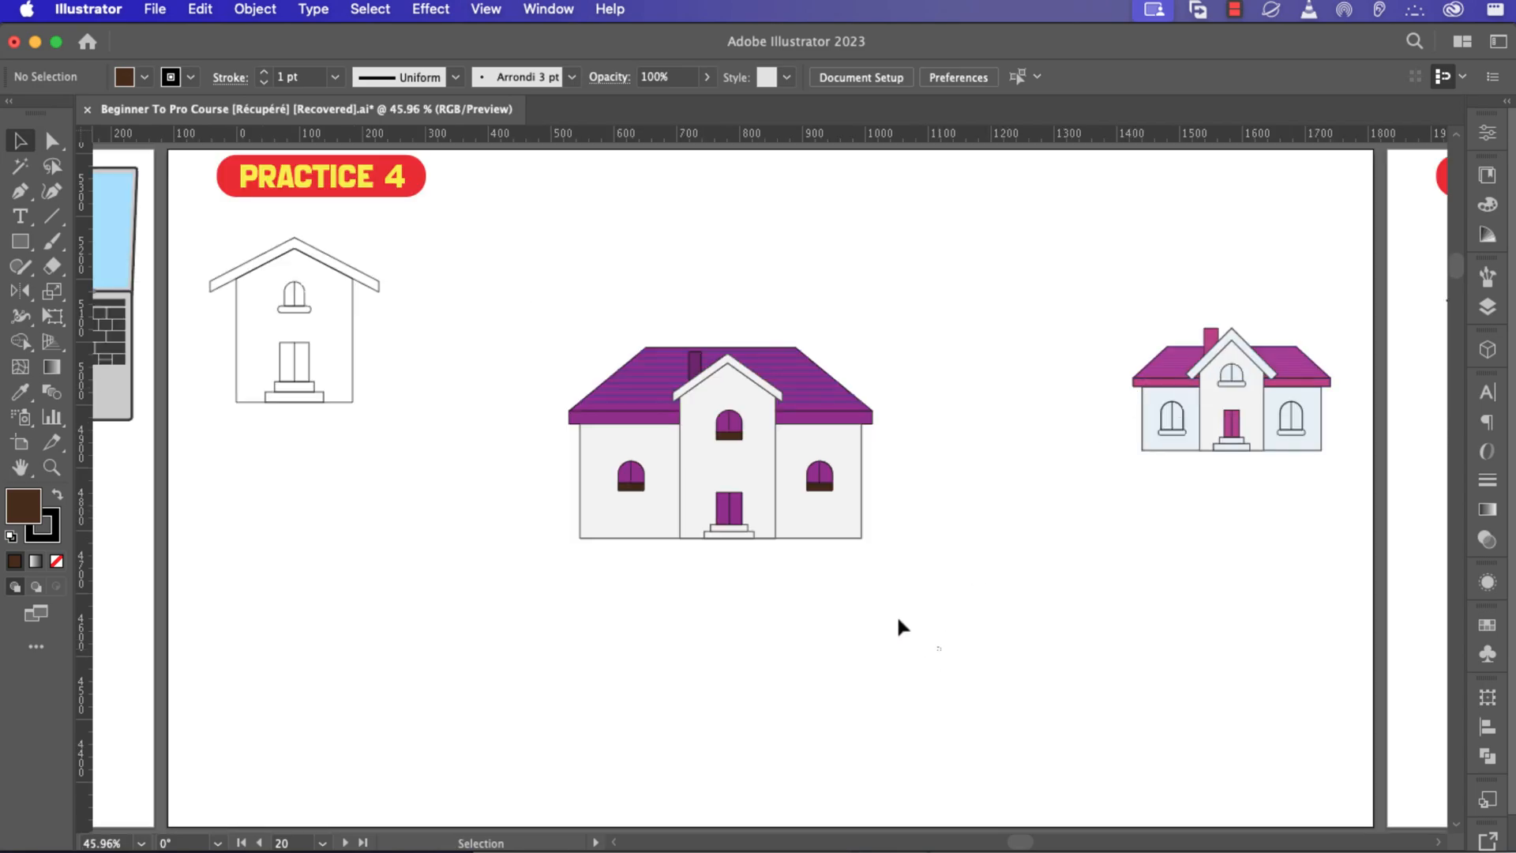
left_click_drag(941, 649, 497, 324)
key("a")
key("v")
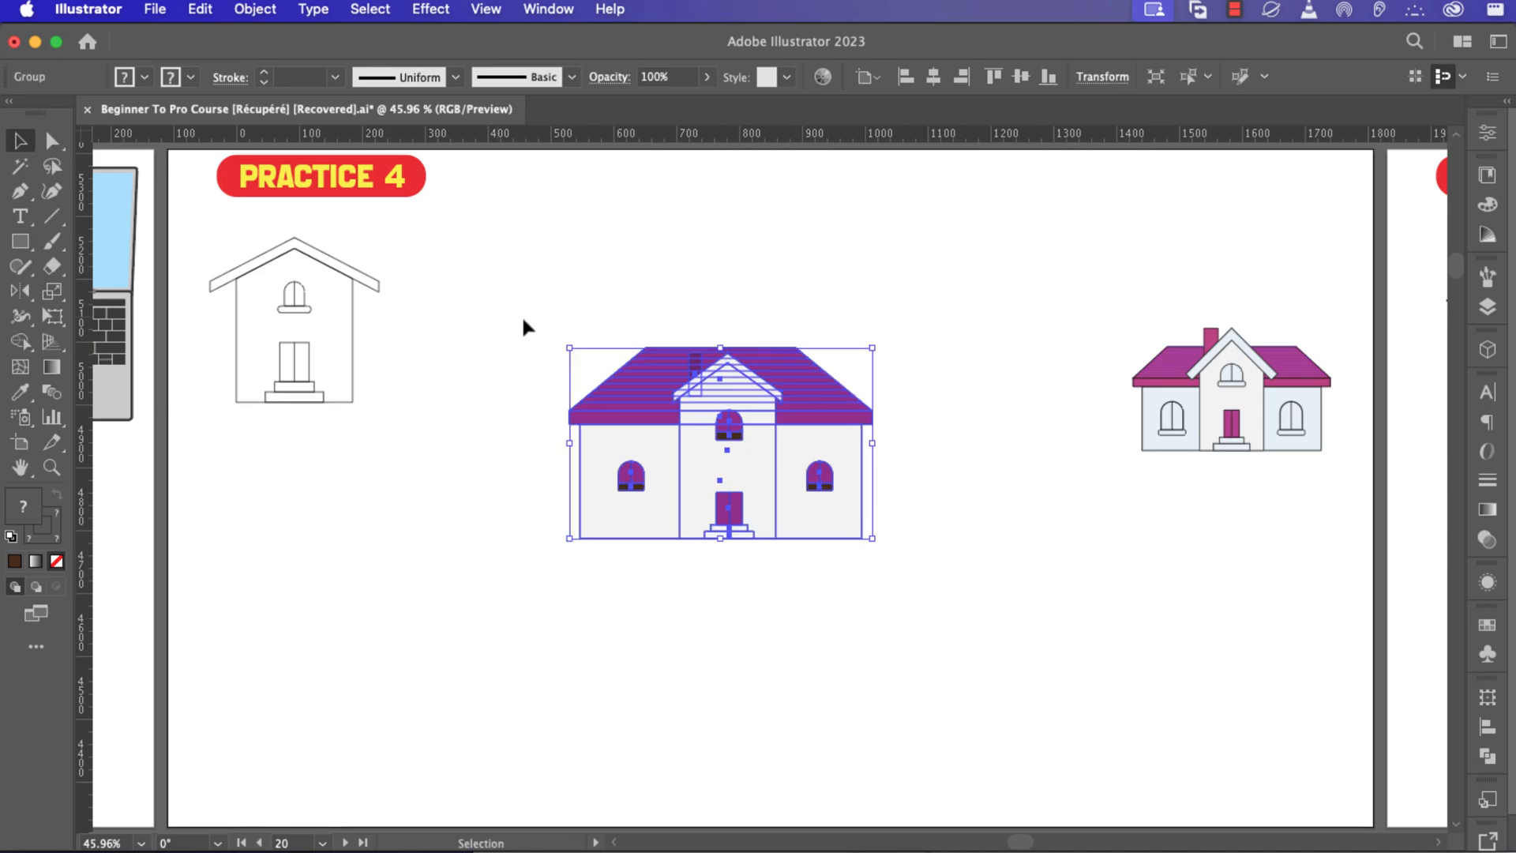
left_click_drag(739, 410, 1192, 557)
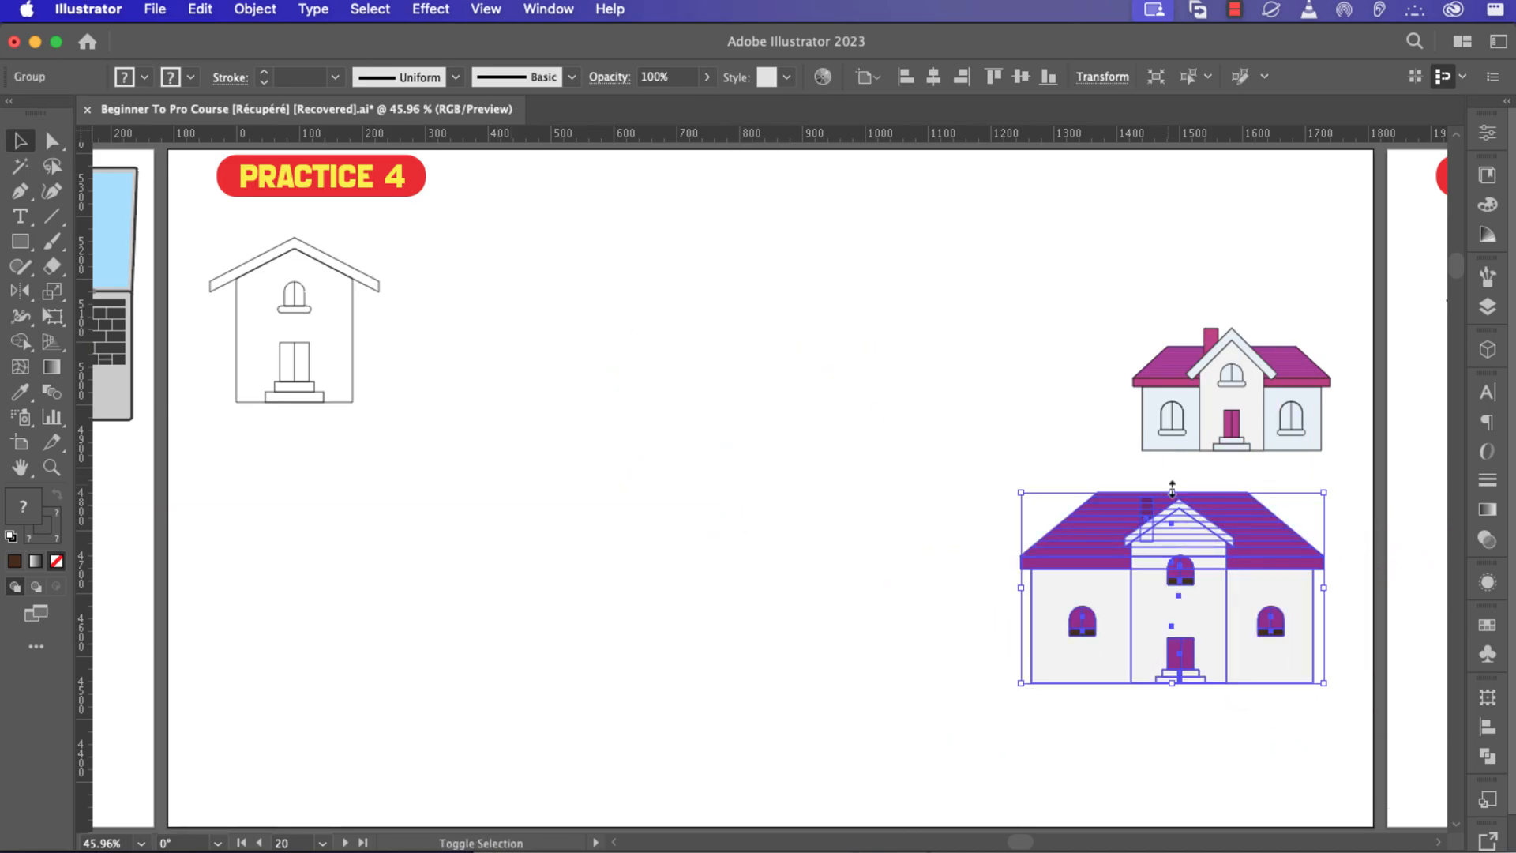
left_click_drag(1173, 491, 1237, 514)
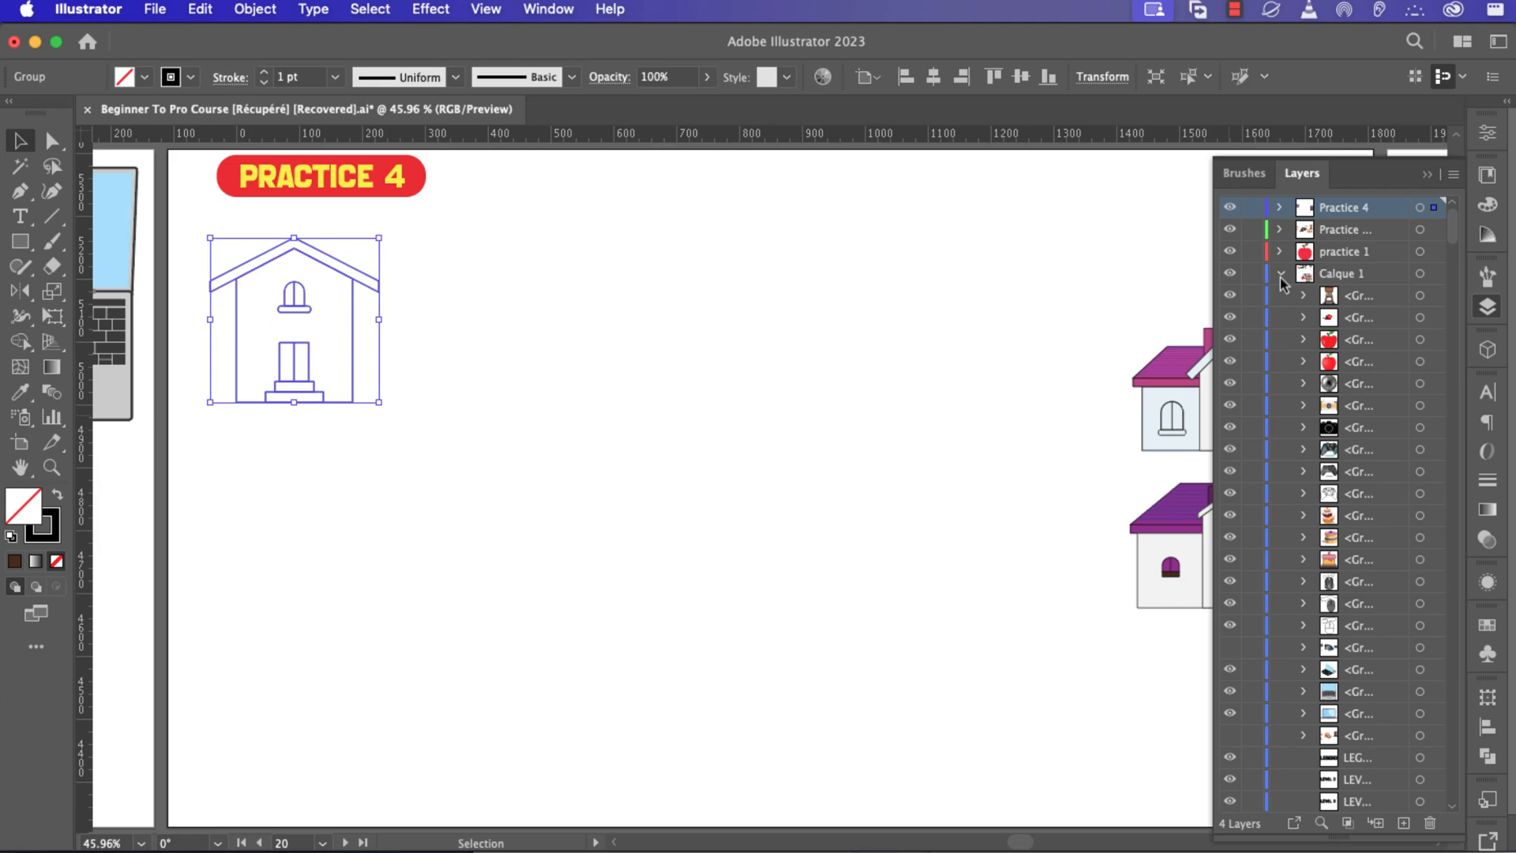
left_click(1280, 275)
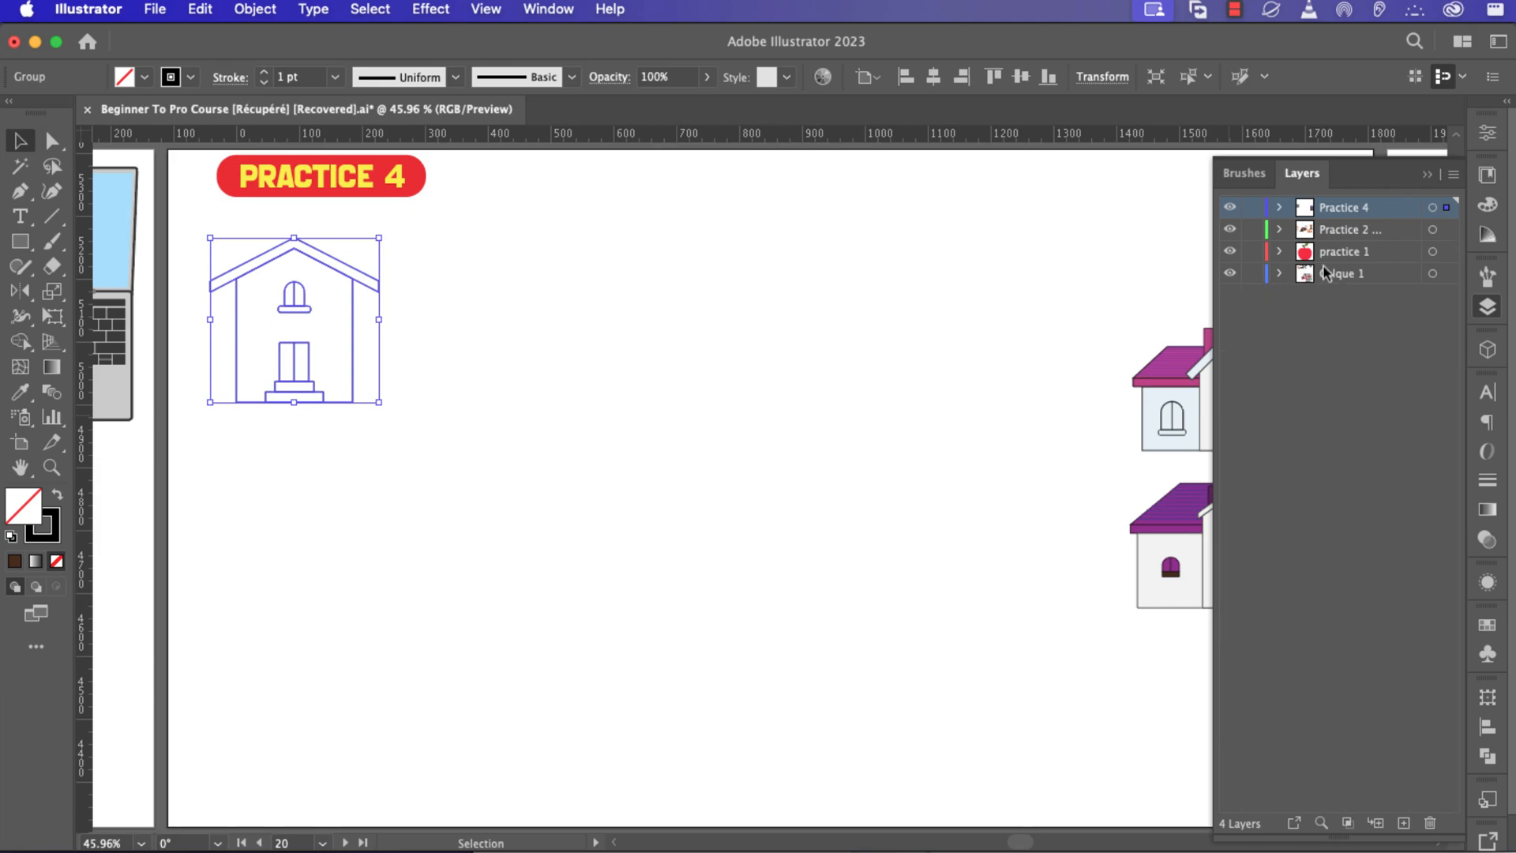
left_click(720, 426)
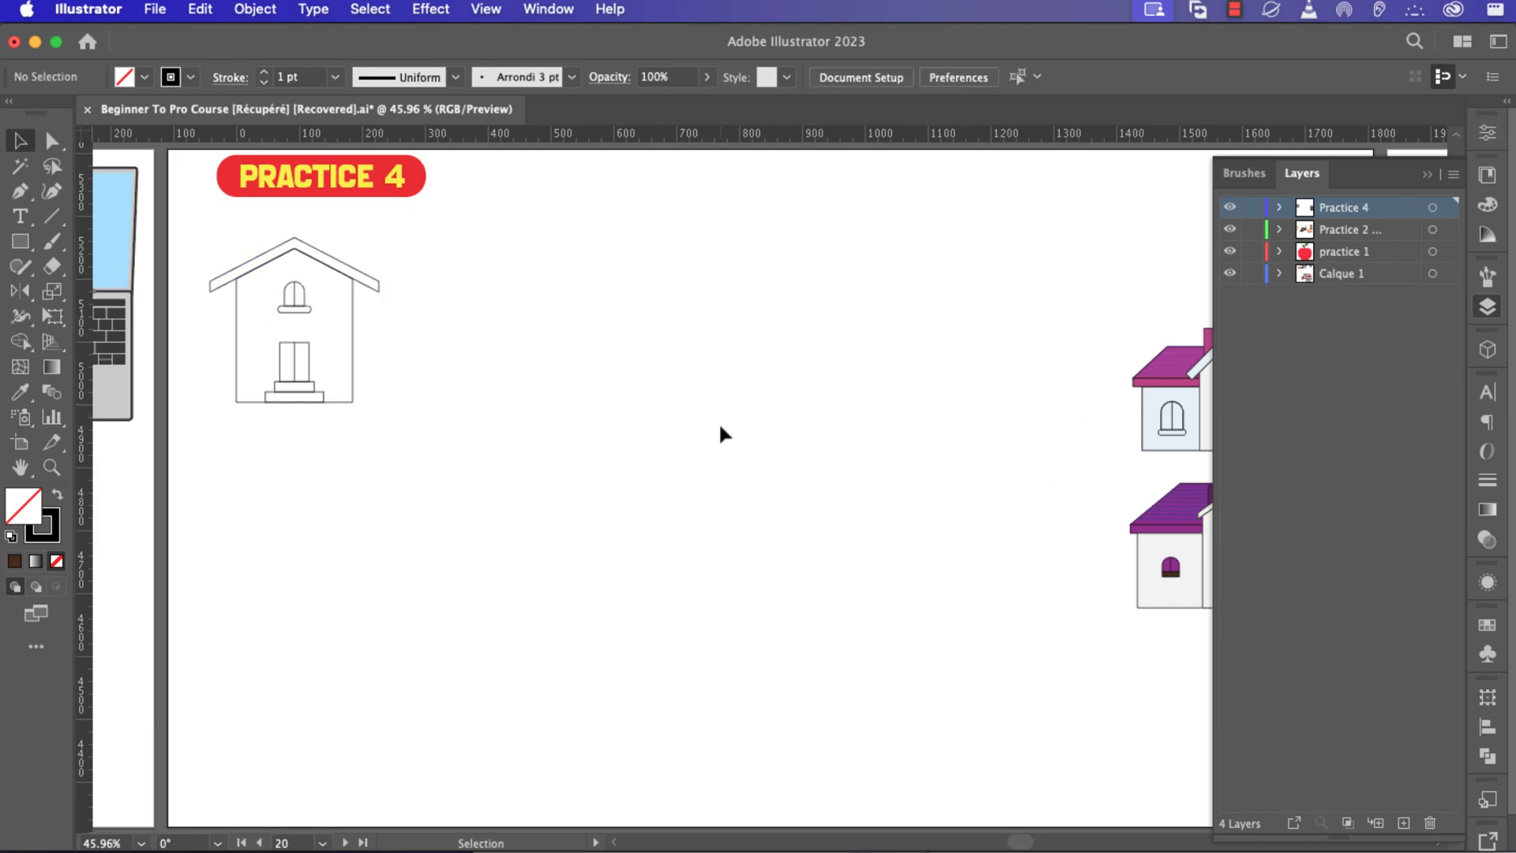
left_click(1427, 175)
left_click(1235, 13)
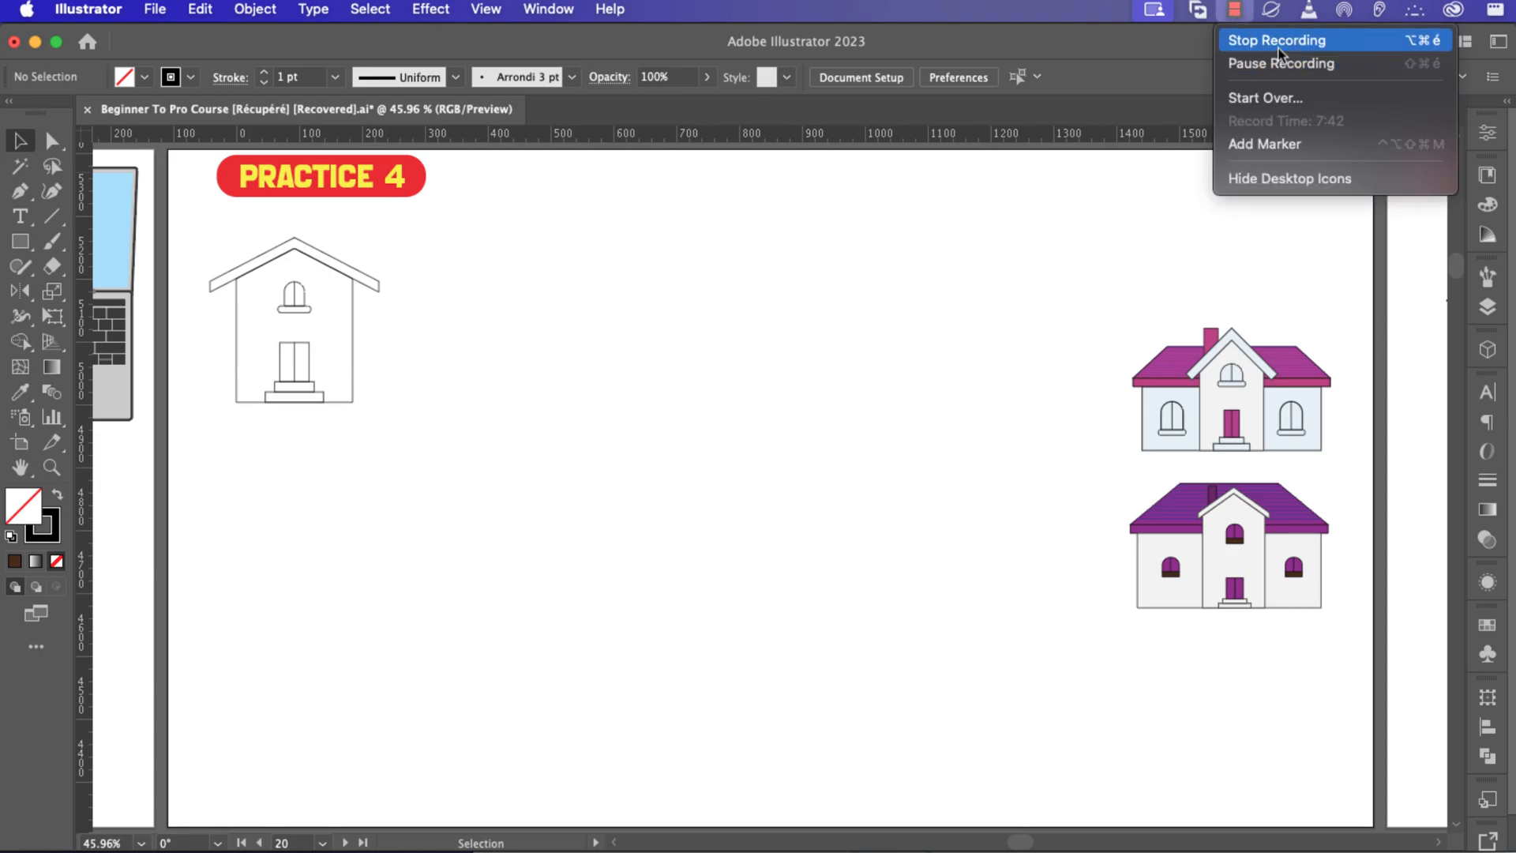